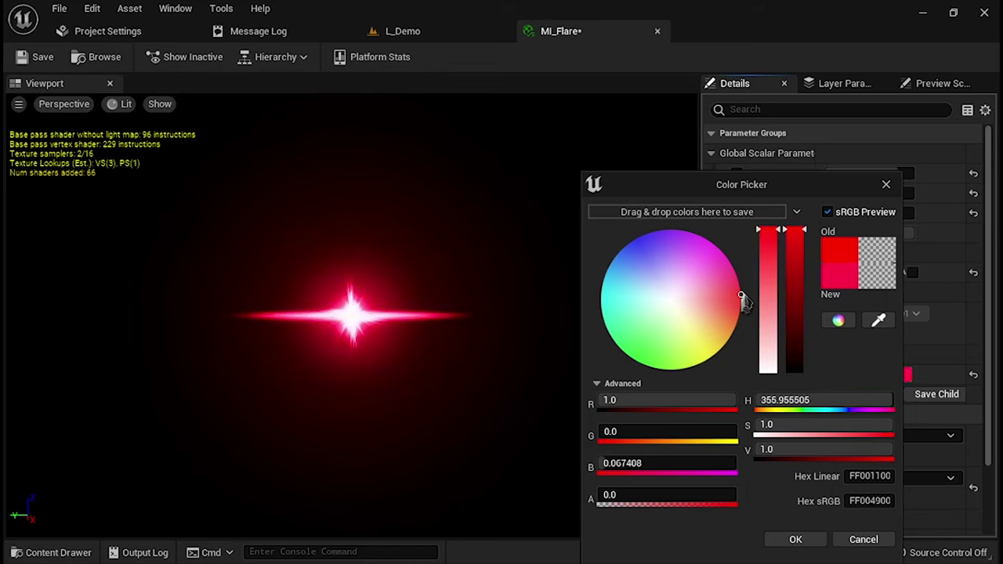
# - Try magenta, cyan and green for MI_Flare's FlareColor, ending on a warm yellow
pyautogui.moveTo(742, 302); pyautogui.dragTo(745, 245)
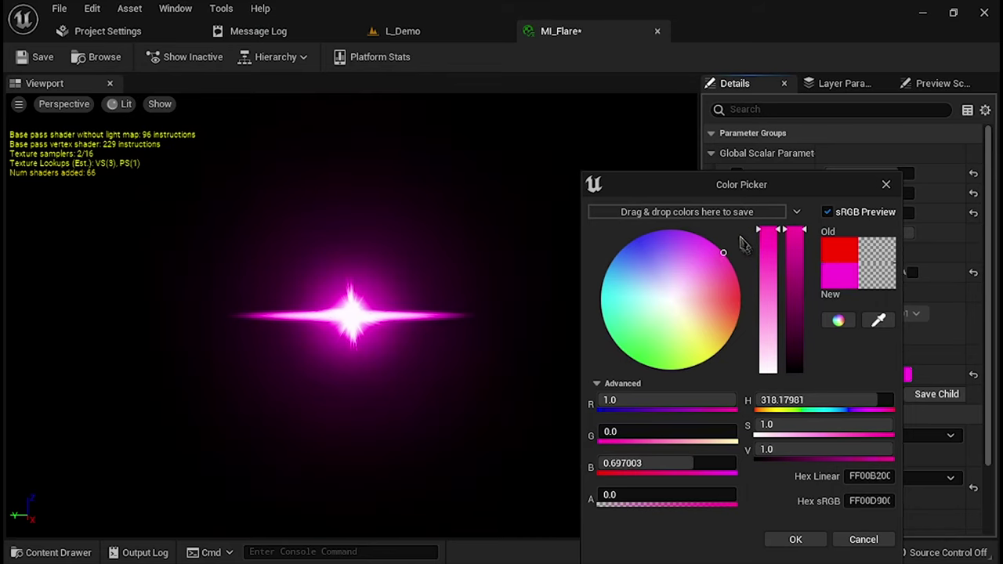
pyautogui.moveTo(656, 211); pyautogui.dragTo(591, 282)
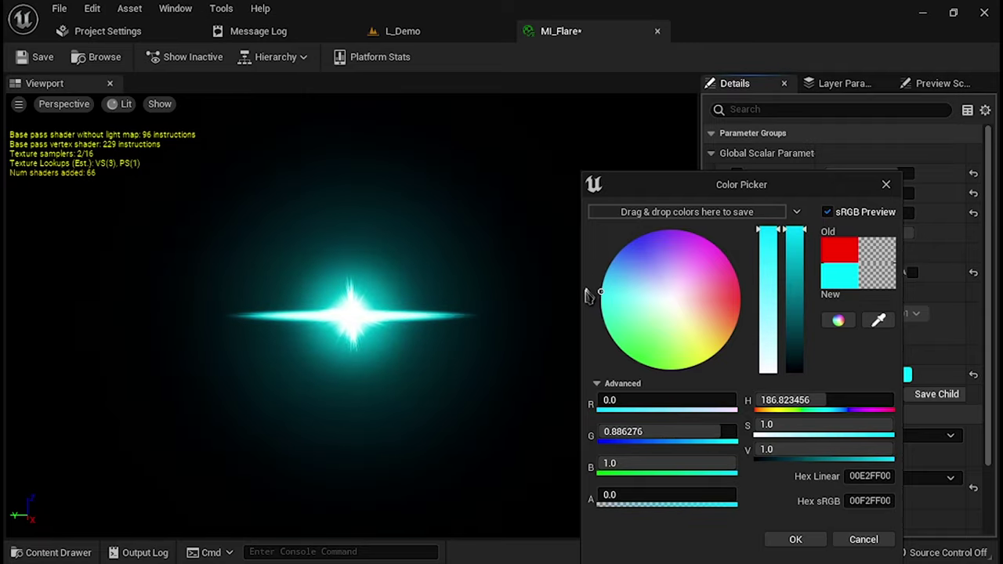
pyautogui.moveTo(588, 333)
pyautogui.mouseDown()
pyautogui.moveTo(627, 370)
pyautogui.moveTo(744, 371)
pyautogui.moveTo(684, 278)
pyautogui.moveTo(713, 342)
pyautogui.mouseUp()
# - Confirm the yellow FlareColor and set BlinkTime to about 3.7
pyautogui.click(791, 541)
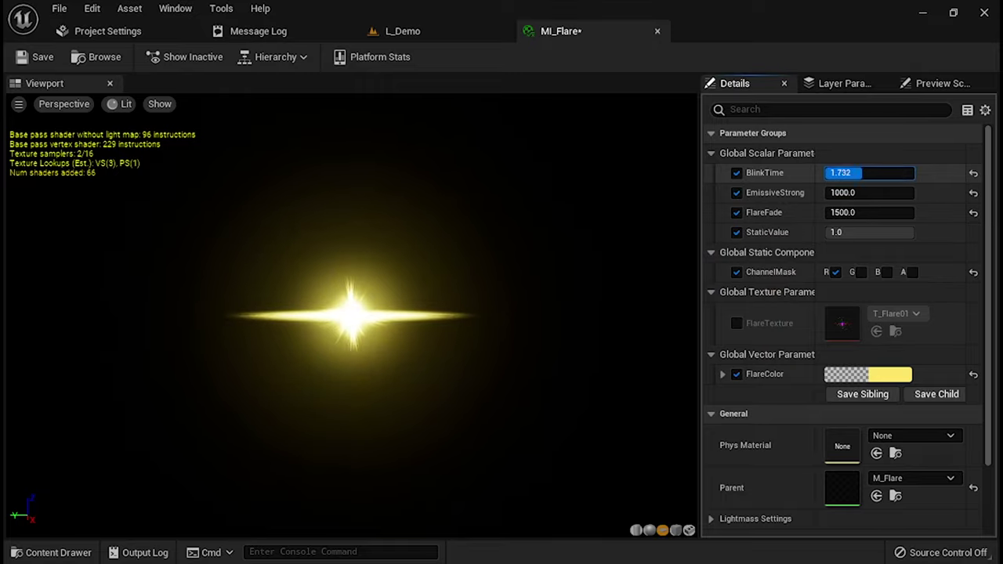
pyautogui.moveTo(854, 172); pyautogui.dragTo(912, 172)
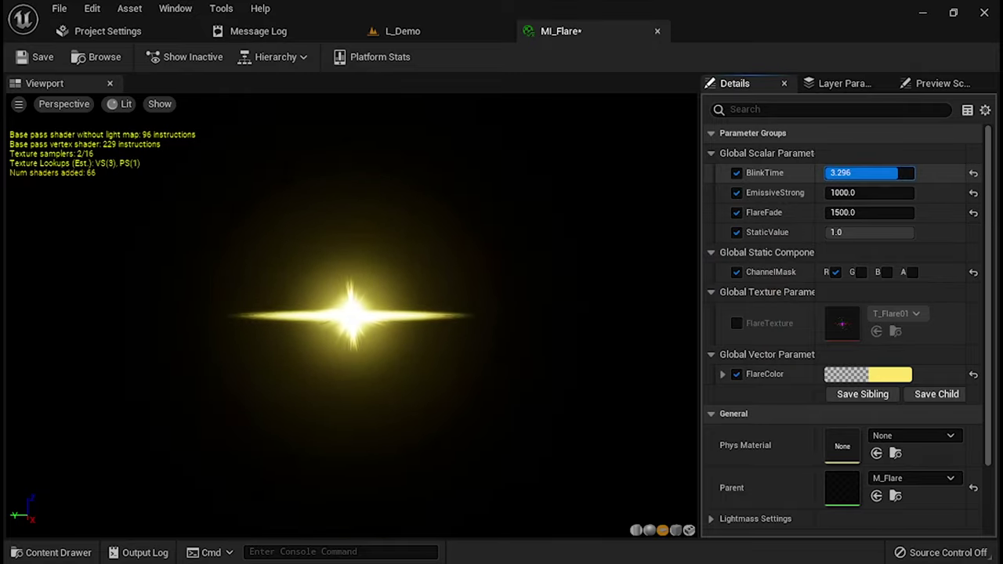
pyautogui.moveTo(897, 172); pyautogui.dragTo(869, 173)
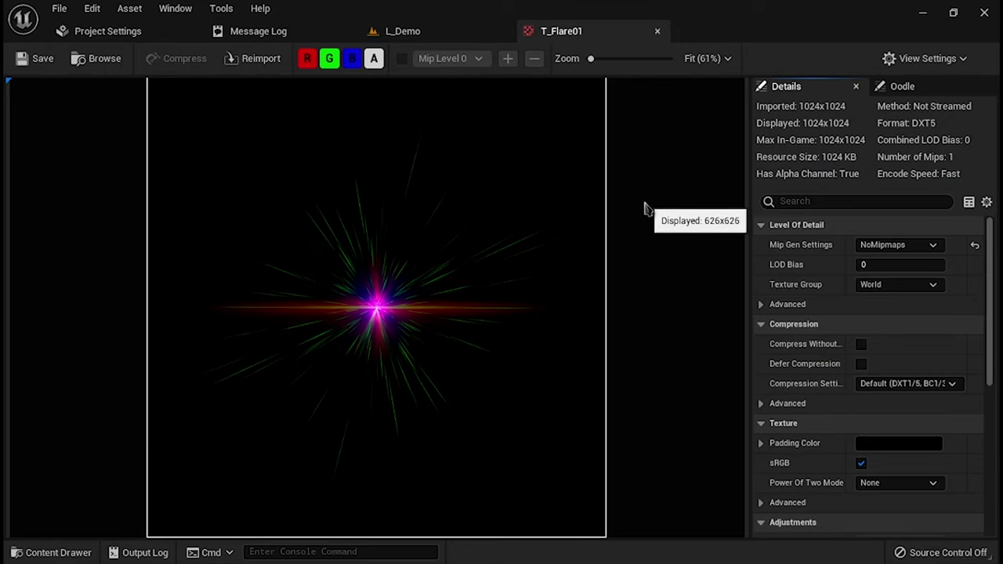
# - Toggle T_Flare01's red and green channels off and back on to inspect them
pyautogui.click(308, 61)
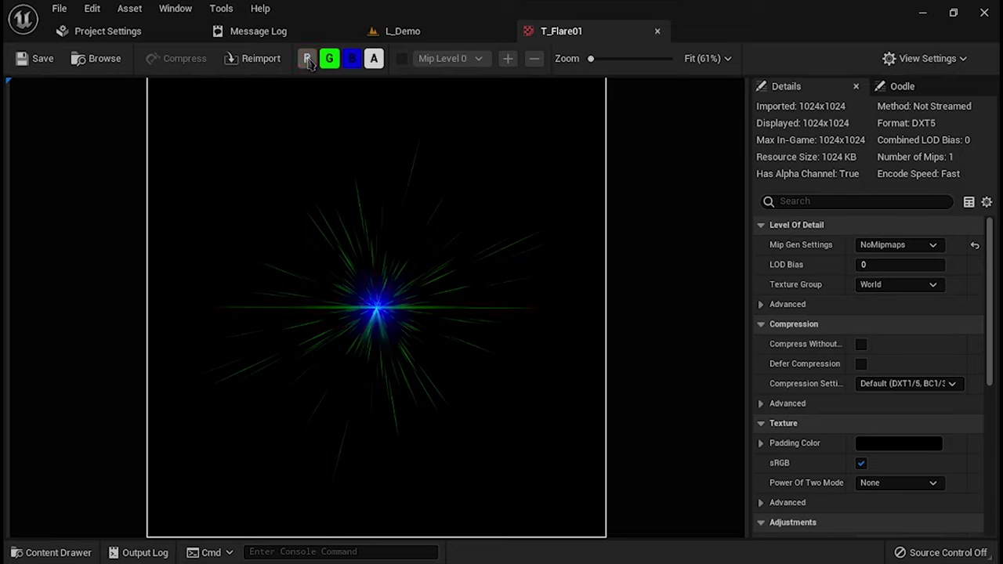
pyautogui.click(308, 61)
pyautogui.click(329, 61)
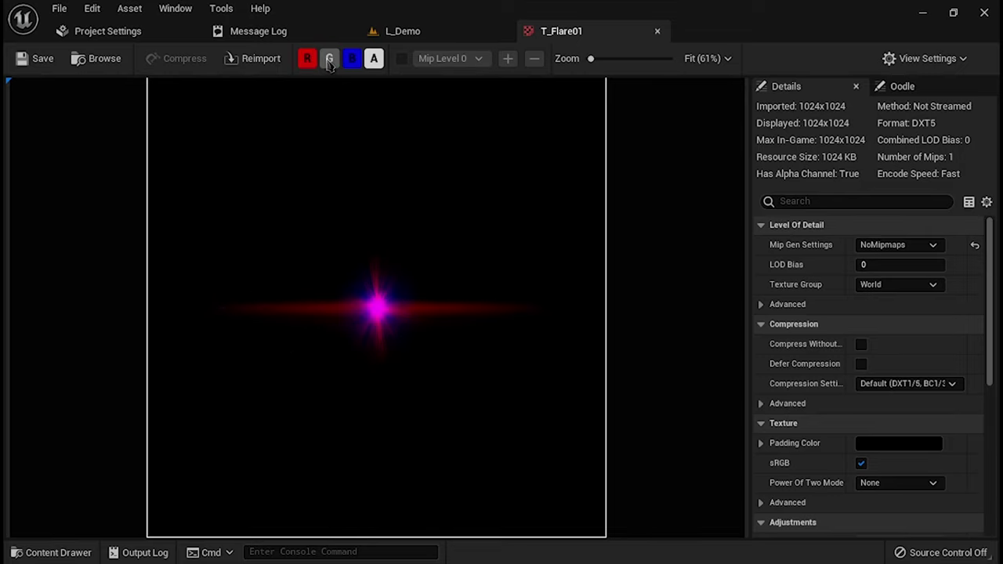
pyautogui.click(330, 63)
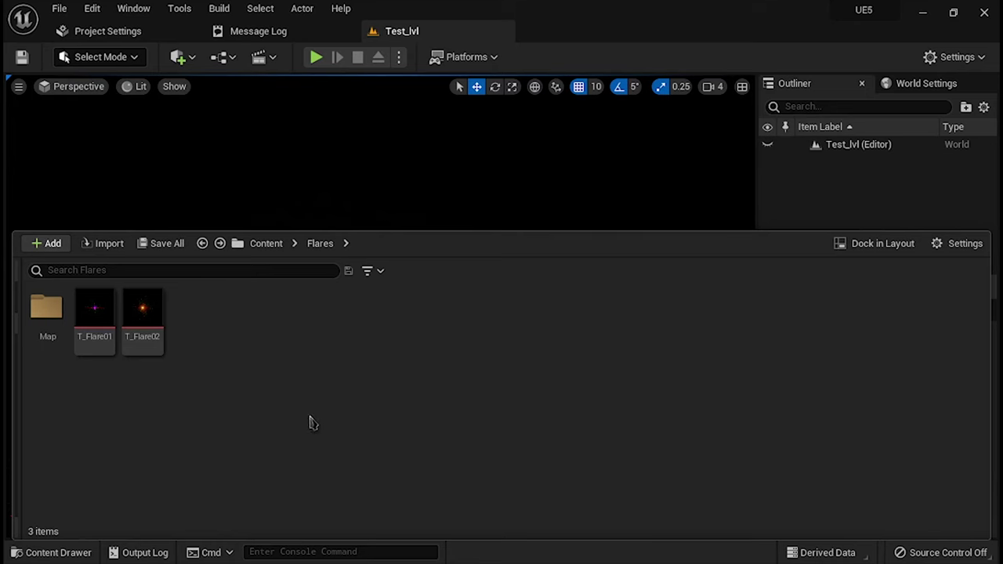
# - Add a new Material Function asset called MF_Blink to the Flares folder
pyautogui.rightClick(291, 379)
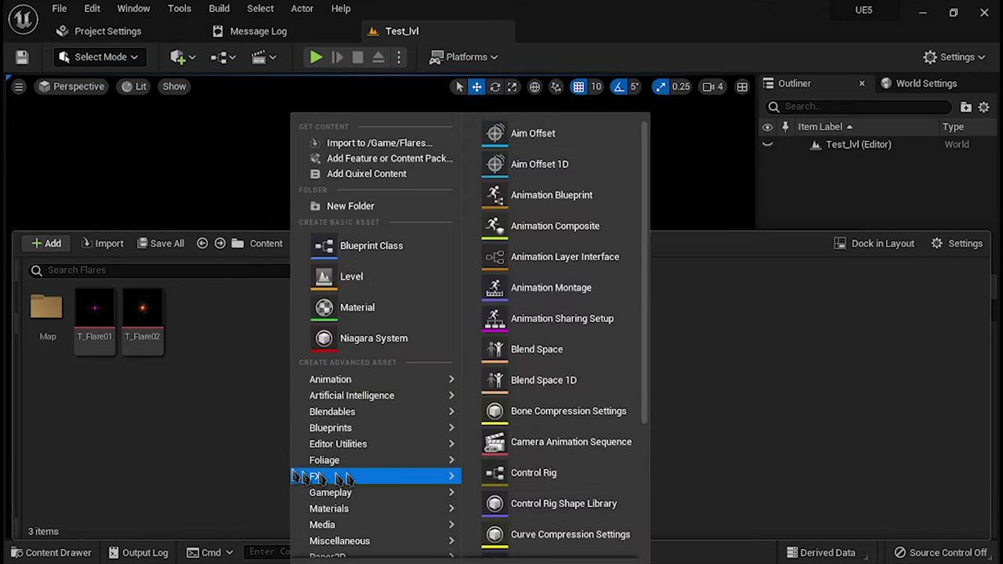
pyautogui.moveTo(374, 515)
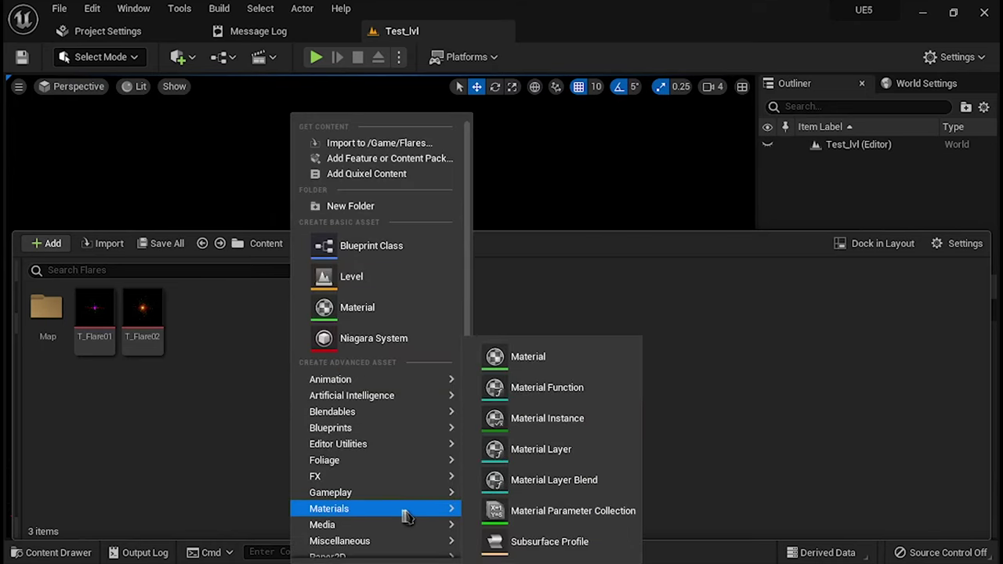
pyautogui.click(575, 401)
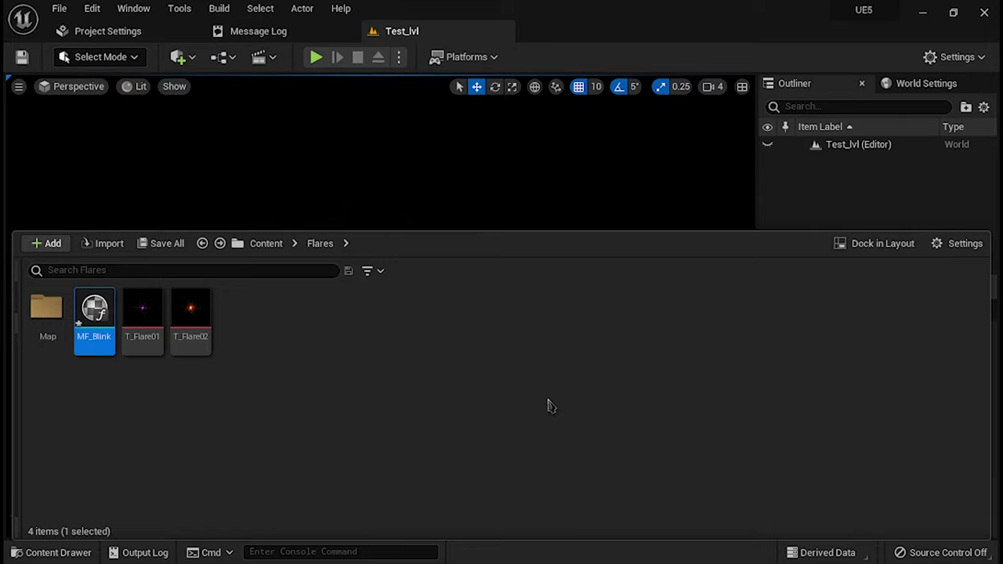
# - In MF_Blink, add a Time node feeding a new Add node
pyautogui.doubleClick(94, 342)
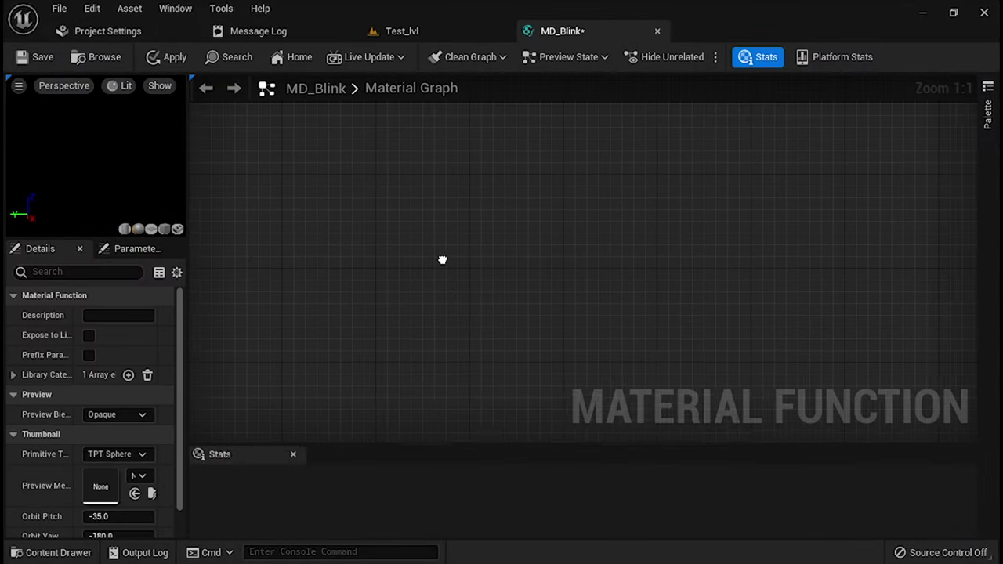
pyautogui.rightClick(405, 259)
pyautogui.write('time')
pyautogui.click(463, 304)
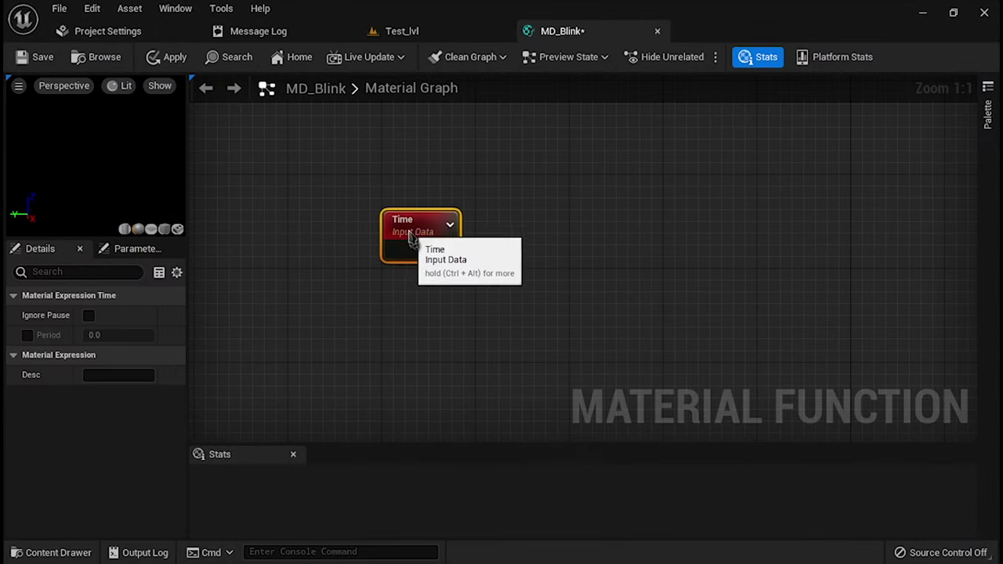
pyautogui.moveTo(448, 239); pyautogui.dragTo(378, 225)
pyautogui.moveTo(451, 227); pyautogui.dragTo(453, 227)
pyautogui.write('add')
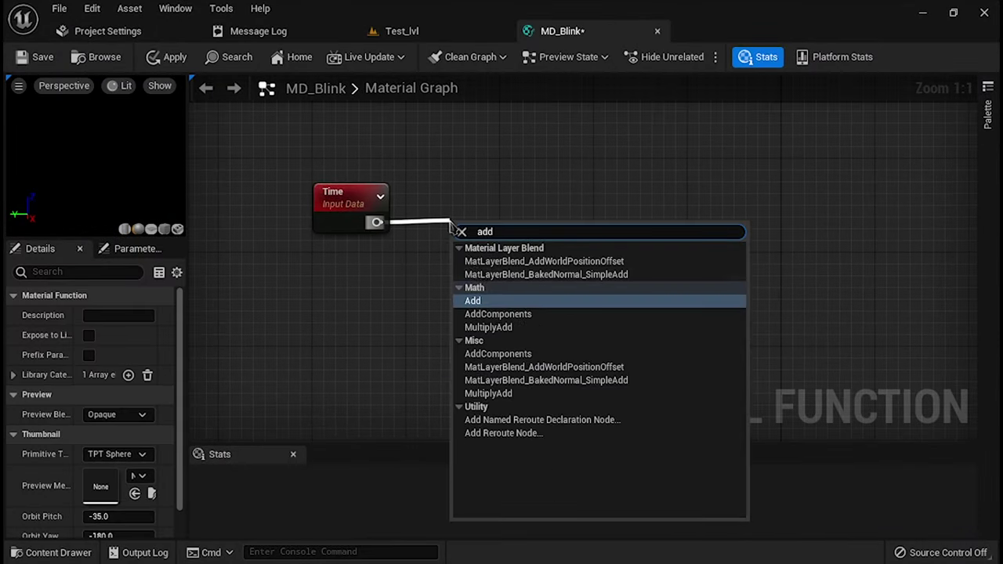
pyautogui.click(472, 298)
pyautogui.moveTo(427, 286); pyautogui.dragTo(461, 283, button='right')
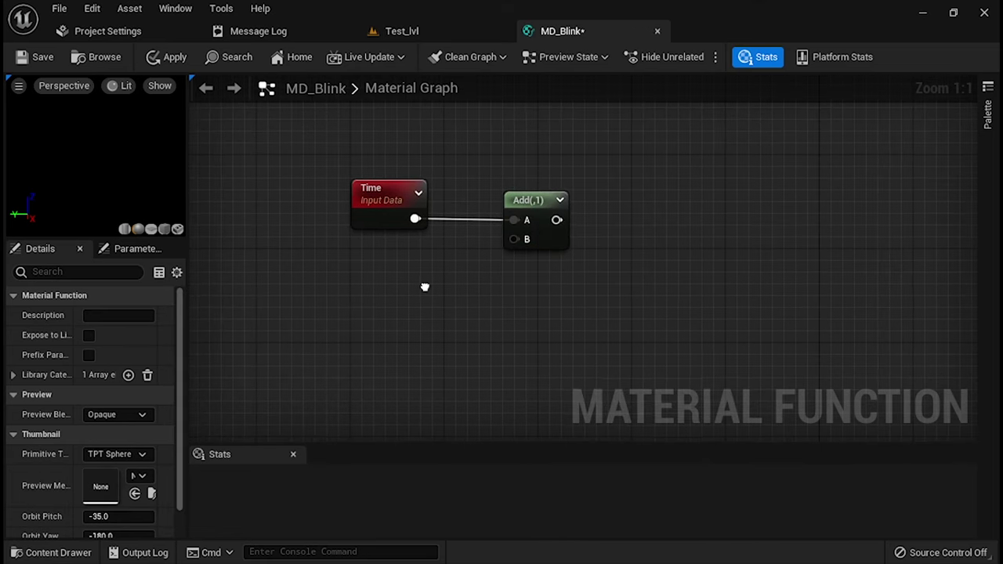
# - Add a BlinkTime scalar parameter and wire it into the Add's B input
pyautogui.rightClick(427, 287)
pyautogui.write('paramete')
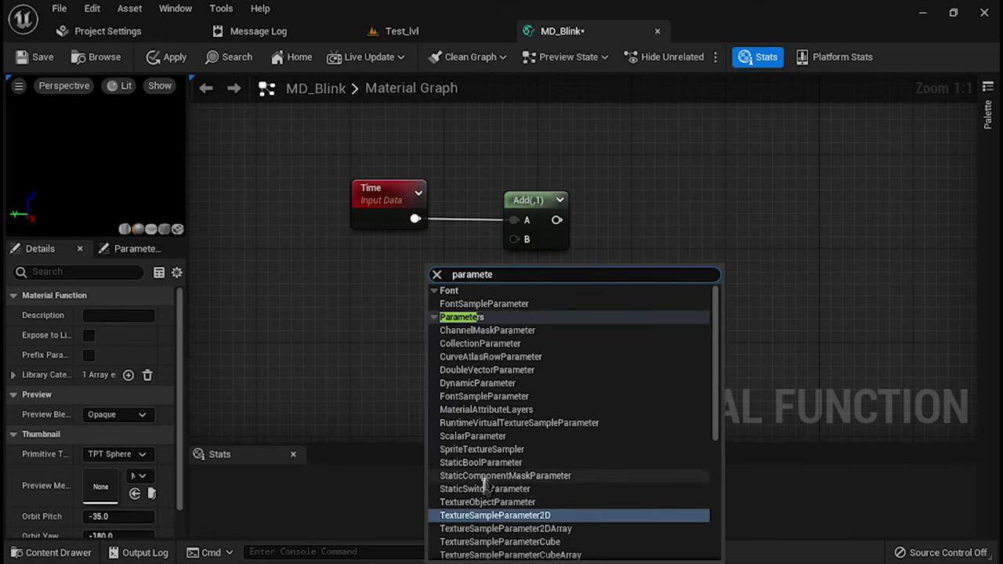
pyautogui.click(481, 435)
pyautogui.write('BlinkTime')
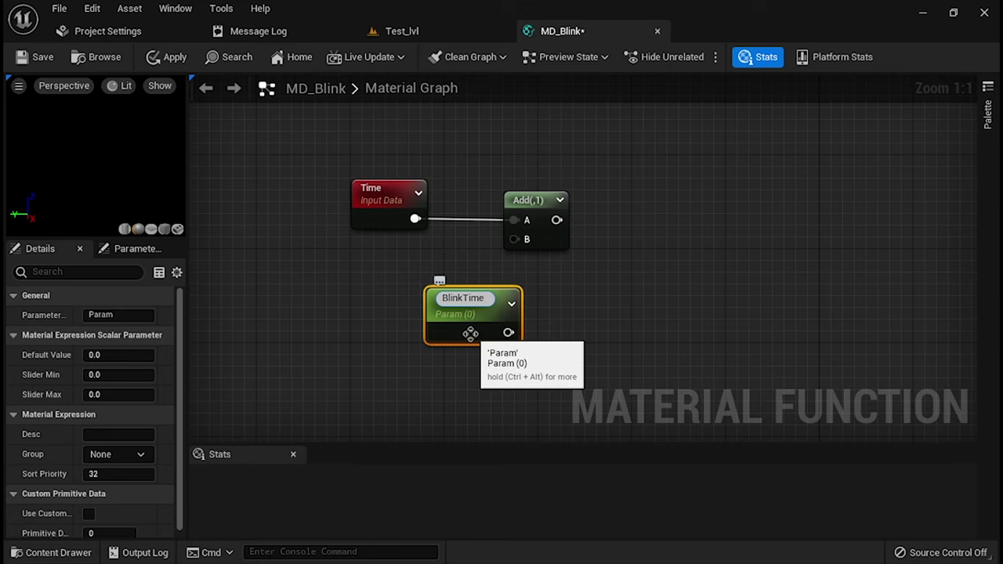
pyautogui.press('Return')
pyautogui.moveTo(470, 333); pyautogui.dragTo(412, 371)
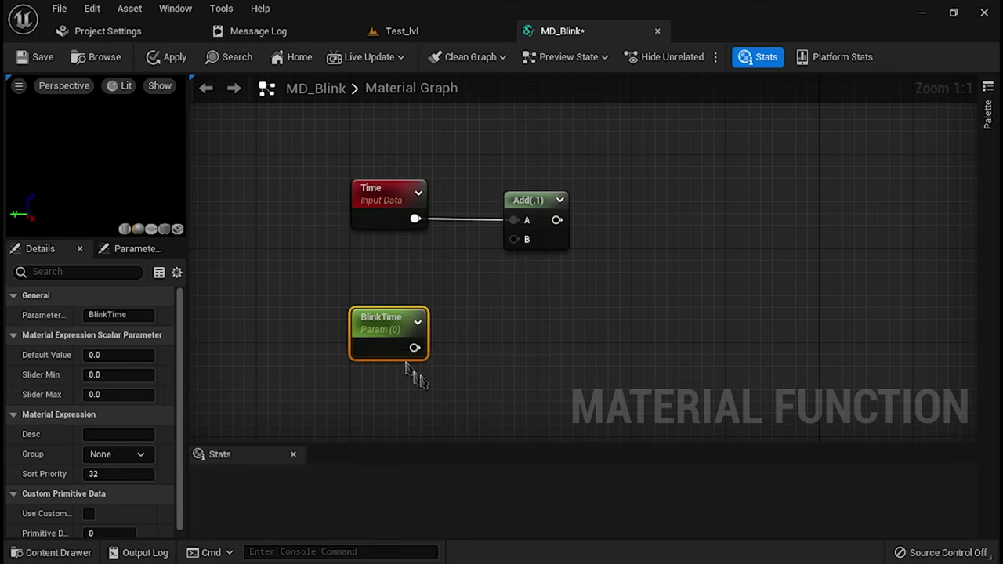
pyautogui.moveTo(412, 371); pyautogui.dragTo(400, 313, button='right')
pyautogui.click(399, 314)
pyautogui.moveTo(427, 332); pyautogui.dragTo(525, 187)
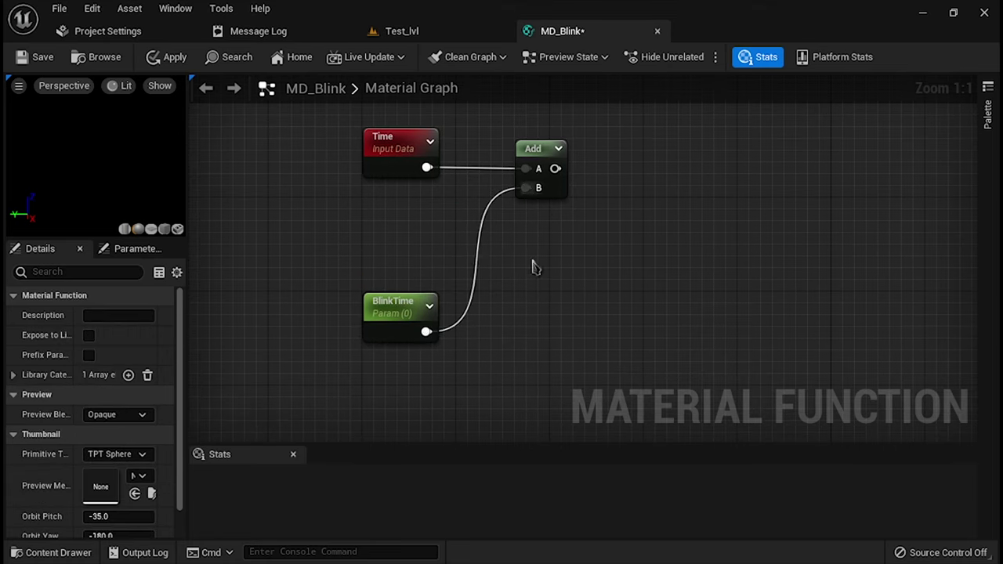
pyautogui.moveTo(424, 173); pyautogui.dragTo(407, 202, button='right')
# - Add a second Add from Time, followed by a Divide taking BlinkTime as B
pyautogui.write('add')
pyautogui.moveTo(497, 275); pyautogui.dragTo(429, 361)
pyautogui.click(541, 329)
pyautogui.moveTo(557, 333)
pyautogui.mouseDown()
pyautogui.moveTo(493, 160)
pyautogui.moveTo(492, 180)
pyautogui.mouseUp()
pyautogui.moveTo(503, 268)
pyautogui.mouseDown()
pyautogui.moveTo(543, 276)
pyautogui.moveTo(431, 362)
pyautogui.moveTo(409, 361)
pyautogui.mouseUp()
pyautogui.write('div')
pyautogui.press('Return')
pyautogui.click(523, 331)
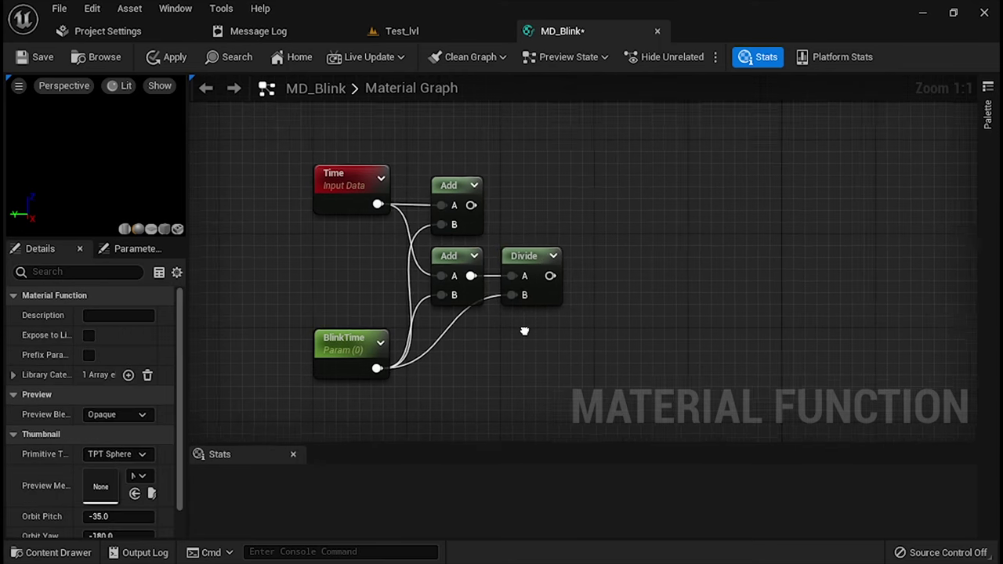
pyautogui.moveTo(523, 331); pyautogui.dragTo(413, 331, button='right')
# - Duplicate the Divide after the upper Add and add an Add after the lower Divide
pyautogui.click(458, 266)
pyautogui.hotkey('ctrl', 'd')
pyautogui.moveTo(435, 194)
pyautogui.mouseDown()
pyautogui.moveTo(422, 170)
pyautogui.moveTo(387, 199)
pyautogui.mouseUp()
pyautogui.moveTo(466, 270)
pyautogui.mouseDown()
pyautogui.moveTo(497, 281)
pyautogui.moveTo(293, 363)
pyautogui.mouseUp()
pyautogui.write('add')
pyautogui.press('Return')
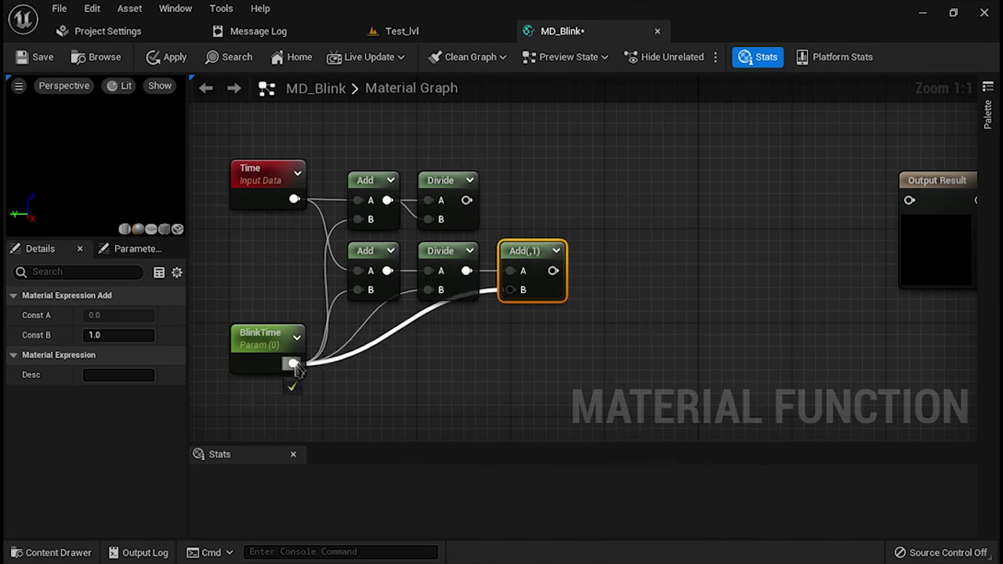
# - Wire BlinkTime into the new Add's B and add another Add after the upper Divide
pyautogui.click(500, 322)
pyautogui.moveTo(500, 322); pyautogui.dragTo(461, 333, button='right')
pyautogui.click(481, 269)
pyautogui.moveTo(481, 268); pyautogui.dragTo(485, 202)
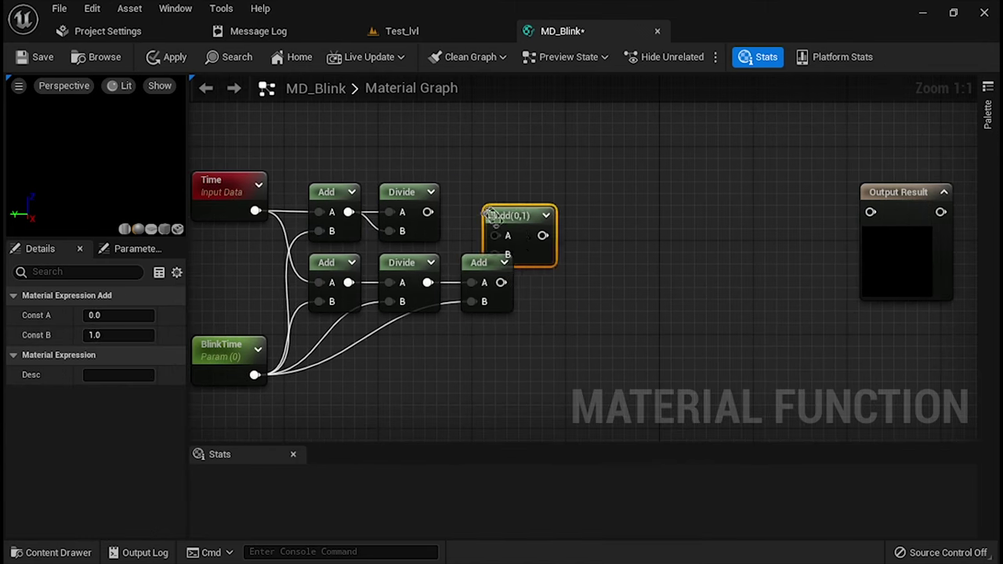
pyautogui.moveTo(427, 212)
pyautogui.mouseDown()
pyautogui.moveTo(470, 211)
pyautogui.moveTo(428, 212)
pyautogui.mouseUp()
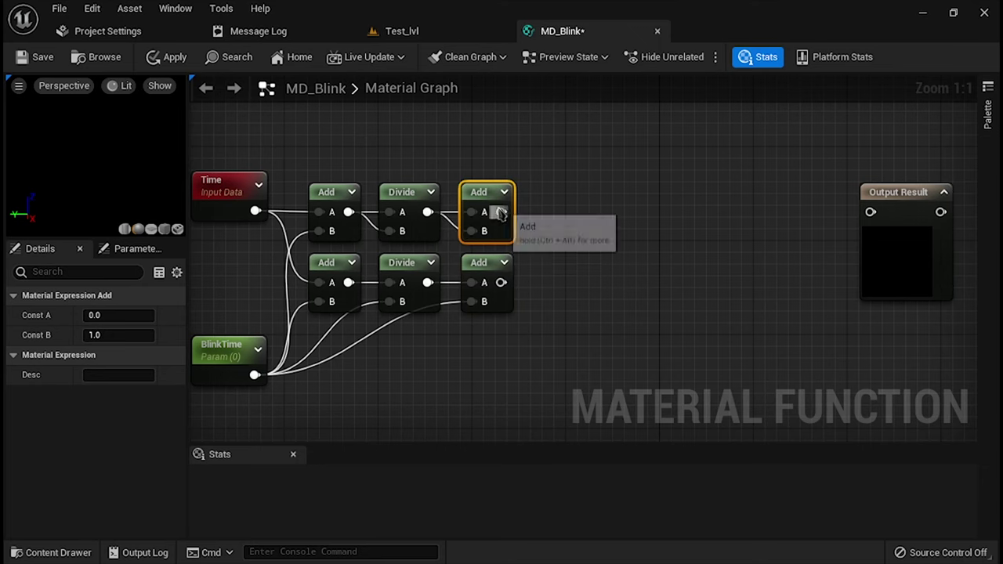
# - Add Sine nodes after both the upper and lower Add nodes
pyautogui.write('s')
pyautogui.moveTo(501, 212)
pyautogui.mouseDown()
pyautogui.moveTo(539, 220)
pyautogui.moveTo(539, 201)
pyautogui.mouseUp()
pyautogui.write('in')
pyautogui.click(558, 381)
pyautogui.click(535, 280)
pyautogui.hotkey('ctrl', 'v')
pyautogui.moveTo(502, 282); pyautogui.dragTo(553, 293)
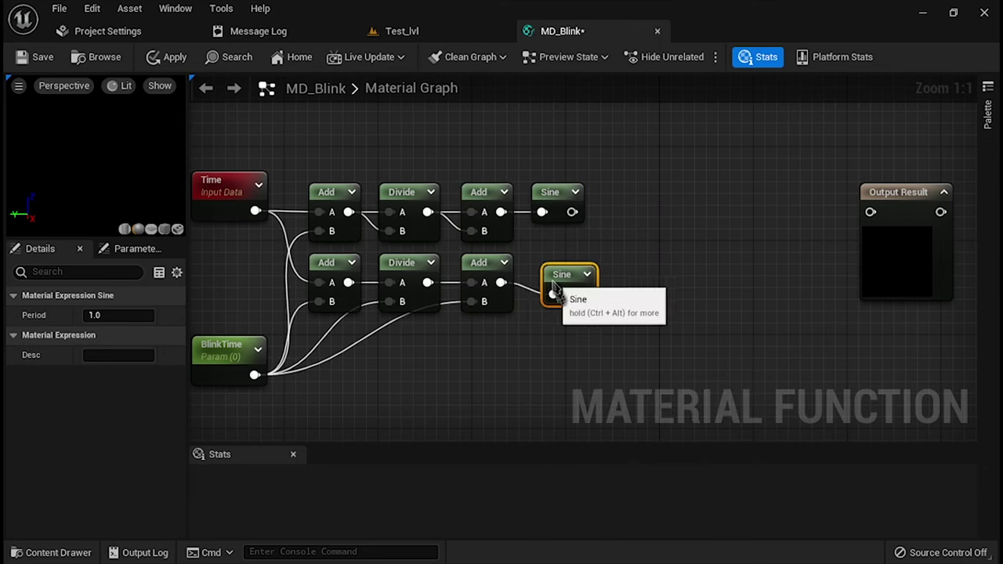
pyautogui.click(556, 332)
pyautogui.moveTo(556, 331); pyautogui.dragTo(507, 334, button='right')
# - Multiply the lower Sine by BlinkTime
pyautogui.moveTo(524, 286); pyautogui.dragTo(532, 329)
pyautogui.write('mul')
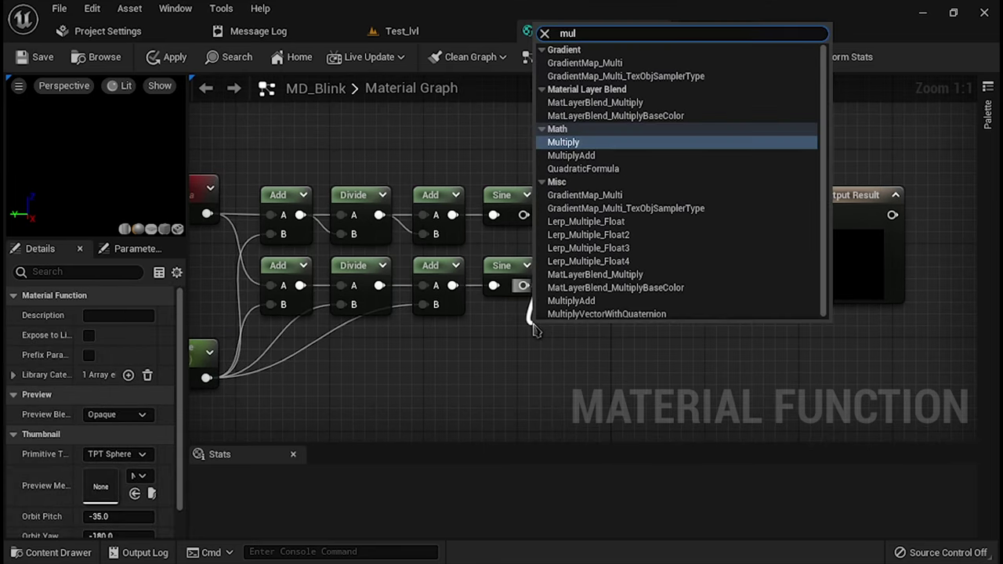
pyautogui.press('Return')
pyautogui.moveTo(541, 369); pyautogui.dragTo(381, 388)
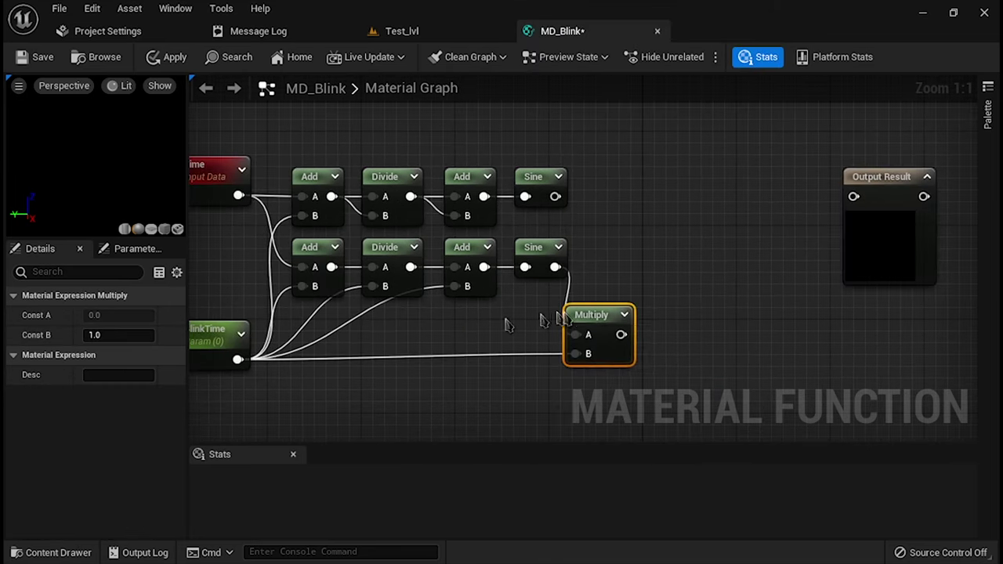
pyautogui.moveTo(585, 334); pyautogui.dragTo(593, 313)
# - Add a Multiply node combining the upper Sine with the lower product
pyautogui.moveTo(554, 196); pyautogui.dragTo(615, 218)
pyautogui.write('mult')
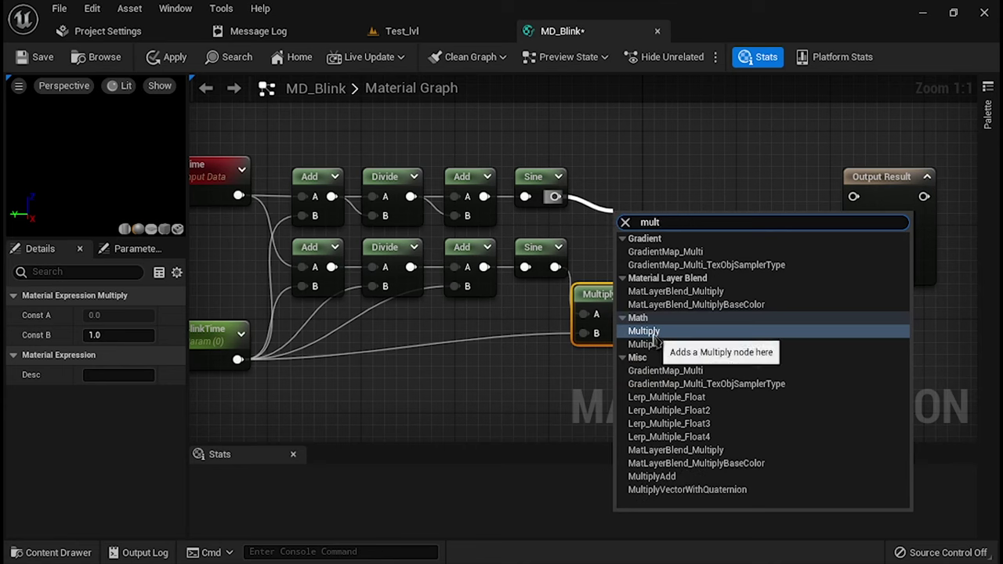
pyautogui.click(653, 332)
pyautogui.moveTo(625, 251); pyautogui.dragTo(520, 287, button='right')
pyautogui.moveTo(520, 286); pyautogui.dragTo(551, 287)
pyautogui.click(595, 319)
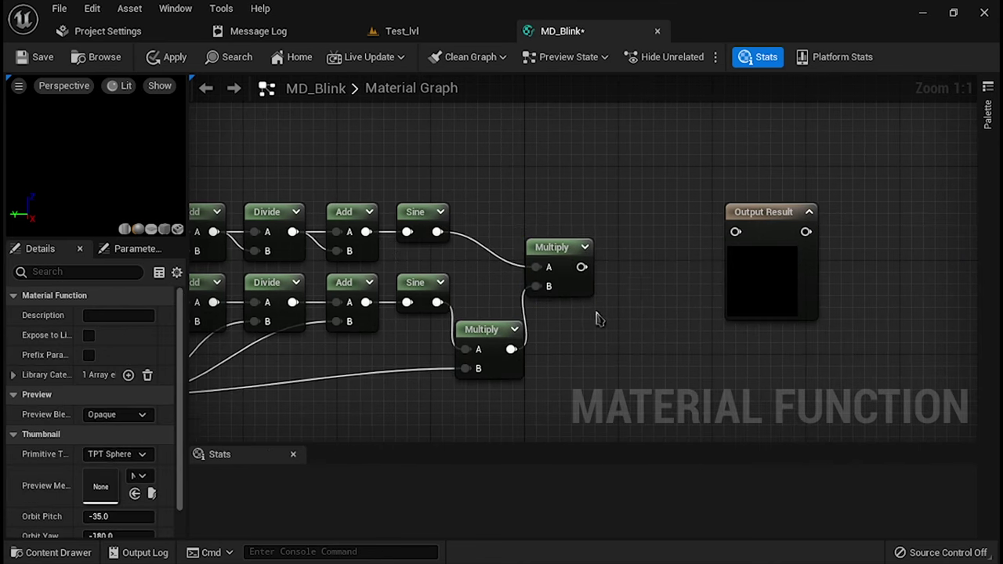
pyautogui.moveTo(595, 319); pyautogui.dragTo(451, 308, button='right')
pyautogui.click(794, 280)
# - Add an Add node after the final Multiply
pyautogui.moveTo(437, 256)
pyautogui.mouseDown()
pyautogui.moveTo(487, 244)
pyautogui.moveTo(493, 221)
pyautogui.mouseUp()
pyautogui.write('add')
pyautogui.press('Return')
pyautogui.click(418, 201)
# - Wire a Constant of 3 into the Add node's A input
pyautogui.rightClick(400, 192)
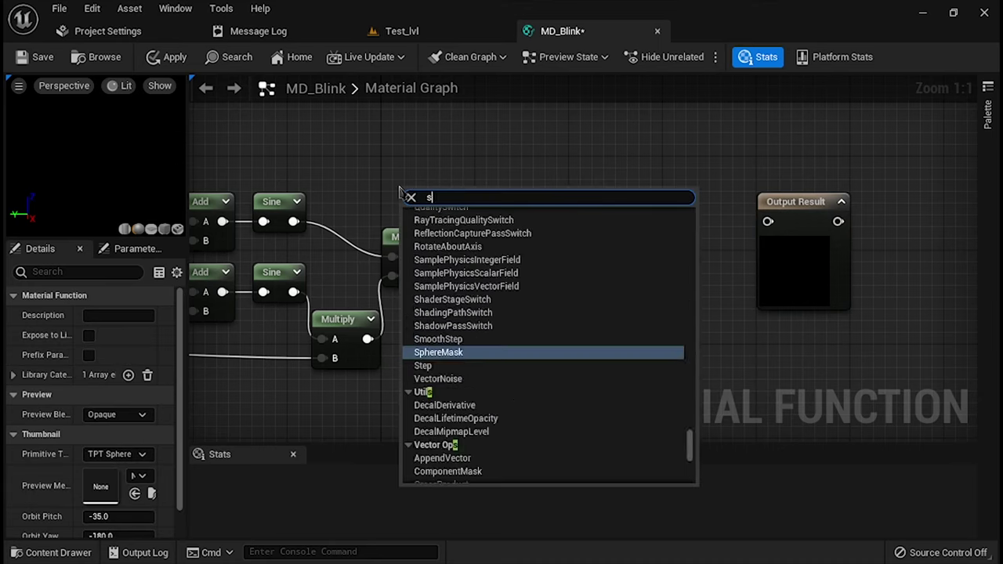
pyautogui.write('static')
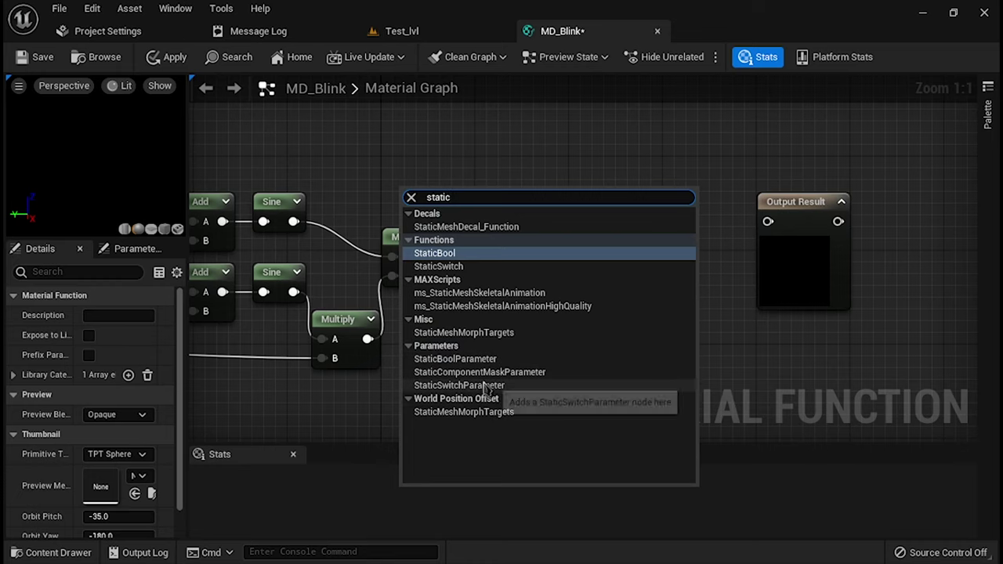
pyautogui.click(410, 197)
pyautogui.press('Escape')
pyautogui.click(400, 195)
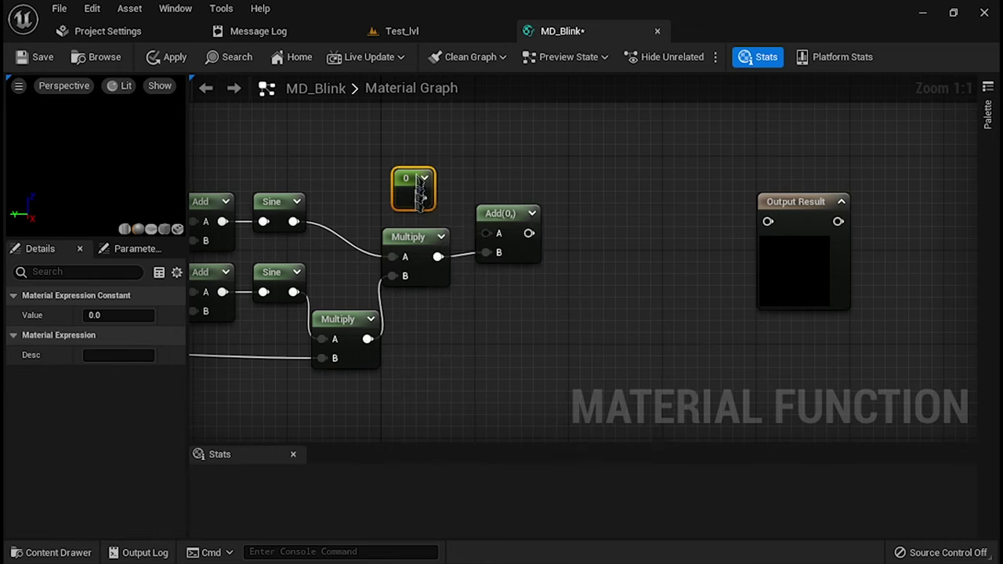
pyautogui.moveTo(421, 185); pyautogui.dragTo(487, 233)
pyautogui.click(117, 315)
pyautogui.write('3')
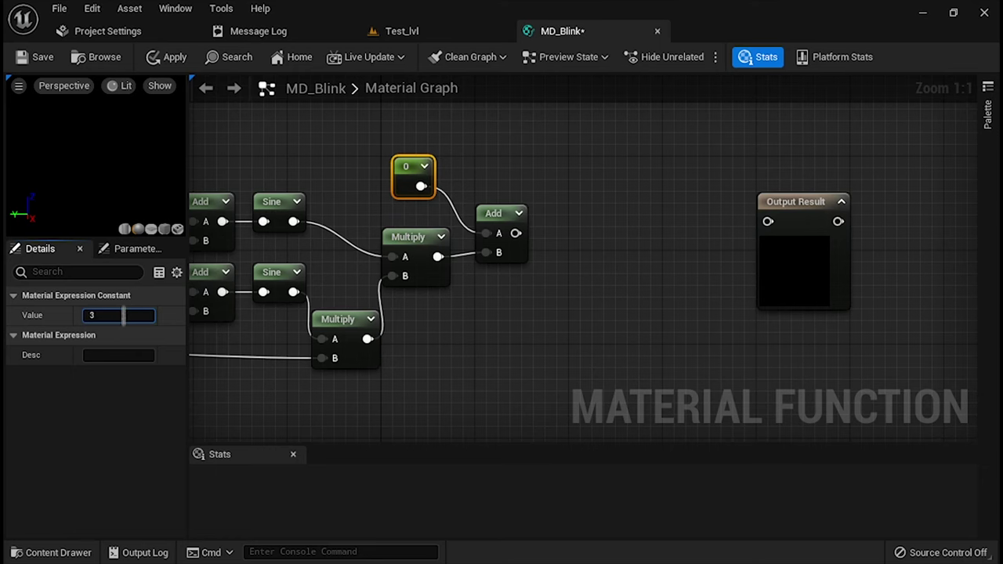
pyautogui.click(426, 204)
pyautogui.moveTo(413, 166); pyautogui.dragTo(426, 177)
pyautogui.moveTo(510, 280); pyautogui.dragTo(470, 233, button='right')
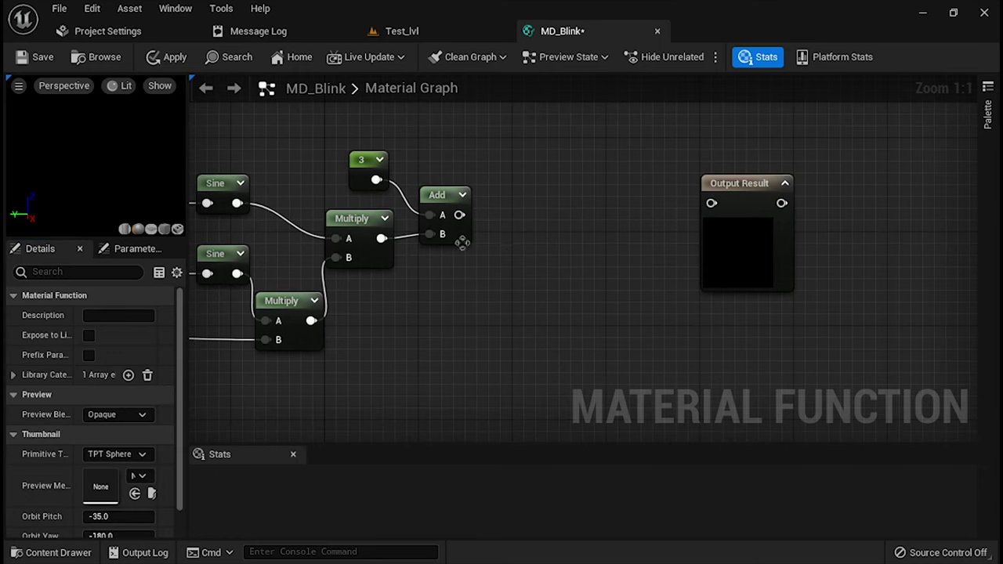
# - Add a Clamp node after the Add and move Output Result further right
pyautogui.moveTo(445, 221); pyautogui.dragTo(497, 233)
pyautogui.write('clamp')
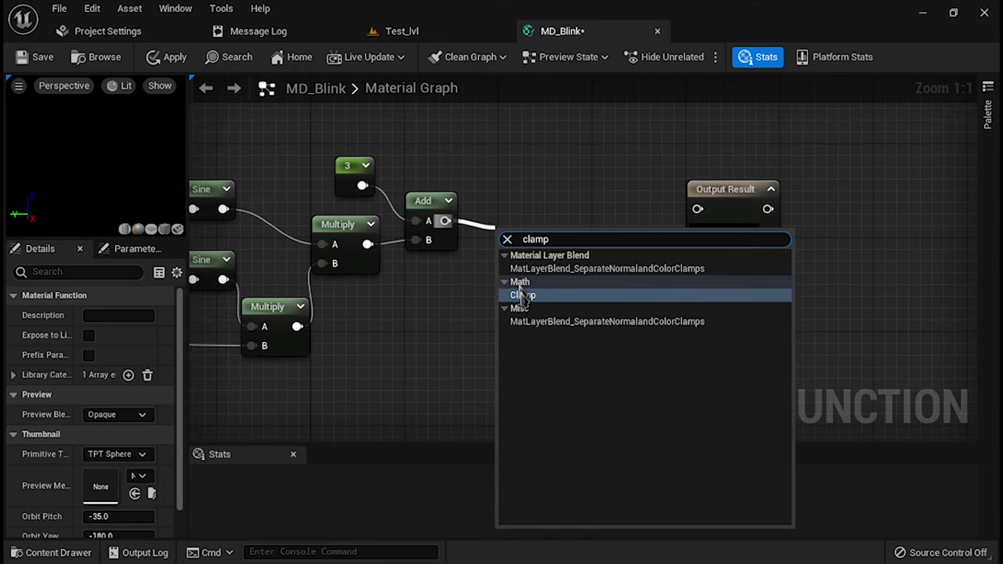
pyautogui.click(521, 295)
pyautogui.moveTo(405, 299); pyautogui.dragTo(282, 290, button='right')
pyautogui.scroll(-3, 470, 278)
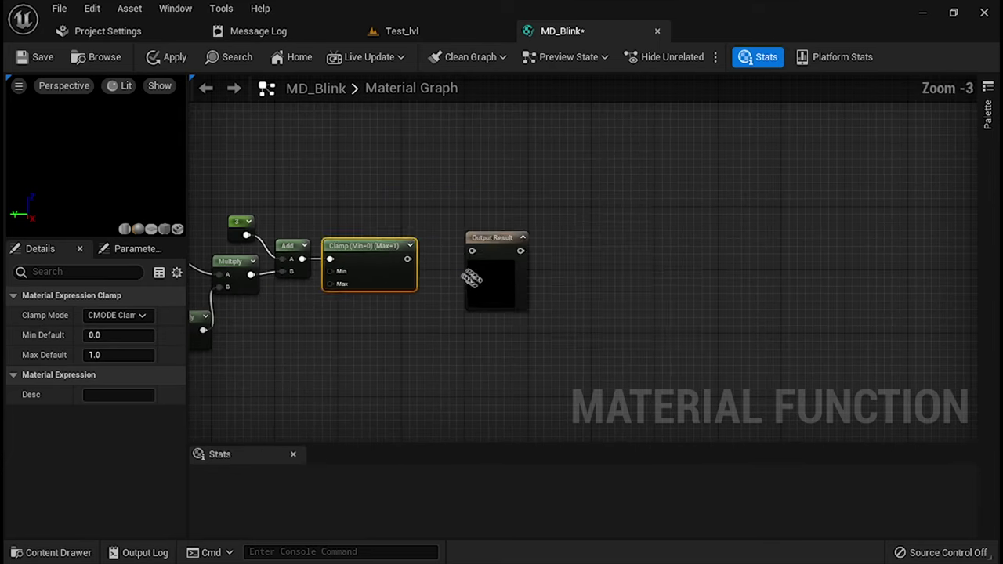
pyautogui.moveTo(471, 278); pyautogui.dragTo(583, 267)
pyautogui.scroll(2, 407, 262)
# - Add a LinearInterpolate node with the Clamp output in its B input
pyautogui.moveTo(419, 256); pyautogui.dragTo(474, 261)
pyautogui.write('linea')
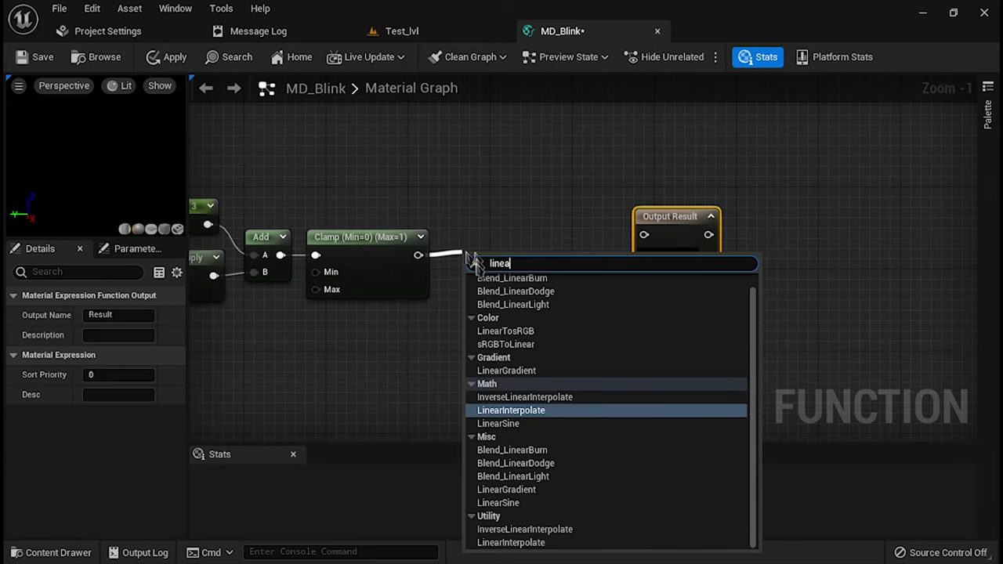
pyautogui.click(541, 410)
pyautogui.keyDown('ctrl'); pyautogui.moveTo(468, 256); pyautogui.dragTo(475, 274); pyautogui.keyUp('ctrl')
pyautogui.moveTo(501, 236); pyautogui.dragTo(502, 216)
pyautogui.moveTo(329, 188); pyautogui.dragTo(402, 188, button='right')
# - Wire a Constant of 1 into the Lerp's A input
pyautogui.click(273, 210)
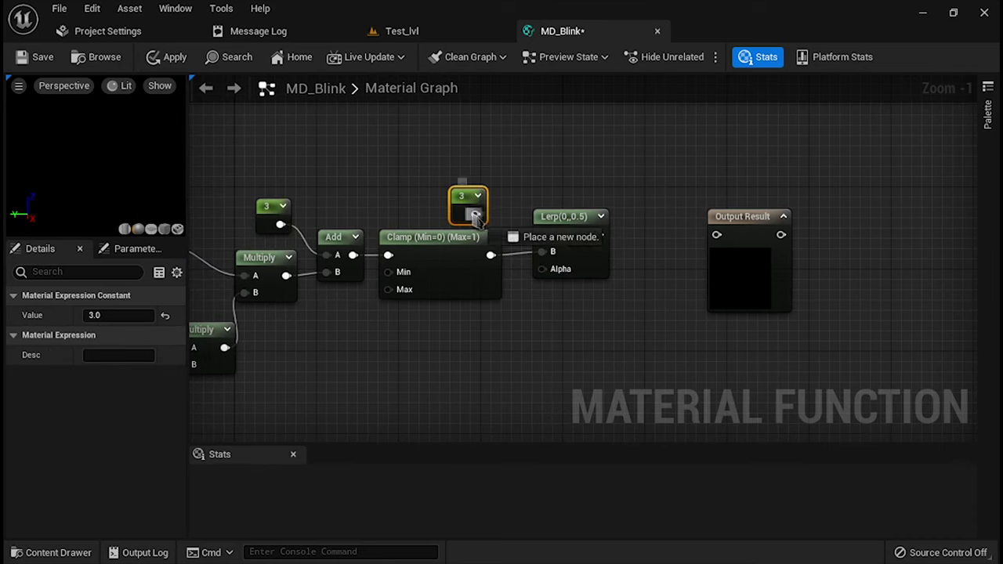
pyautogui.moveTo(475, 215); pyautogui.dragTo(542, 234)
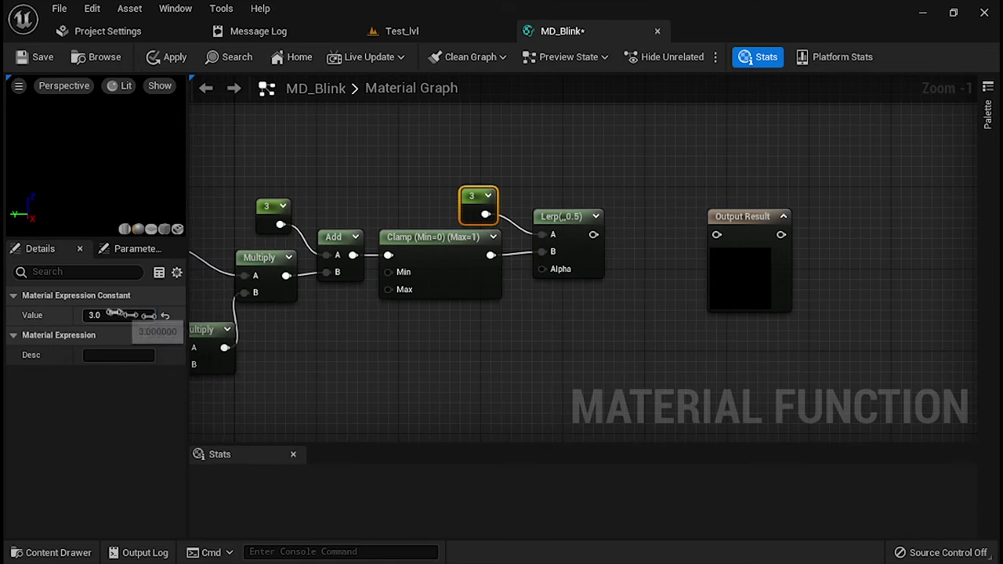
pyautogui.click(496, 359)
pyautogui.moveTo(462, 350); pyautogui.dragTo(455, 331, button='right')
pyautogui.click(458, 321)
pyautogui.rightClick(471, 333)
# - Convert the constant into a StaticValue parameter wired into the Lerp's Alpha
pyautogui.click(541, 37)
pyautogui.write('StaticValue')
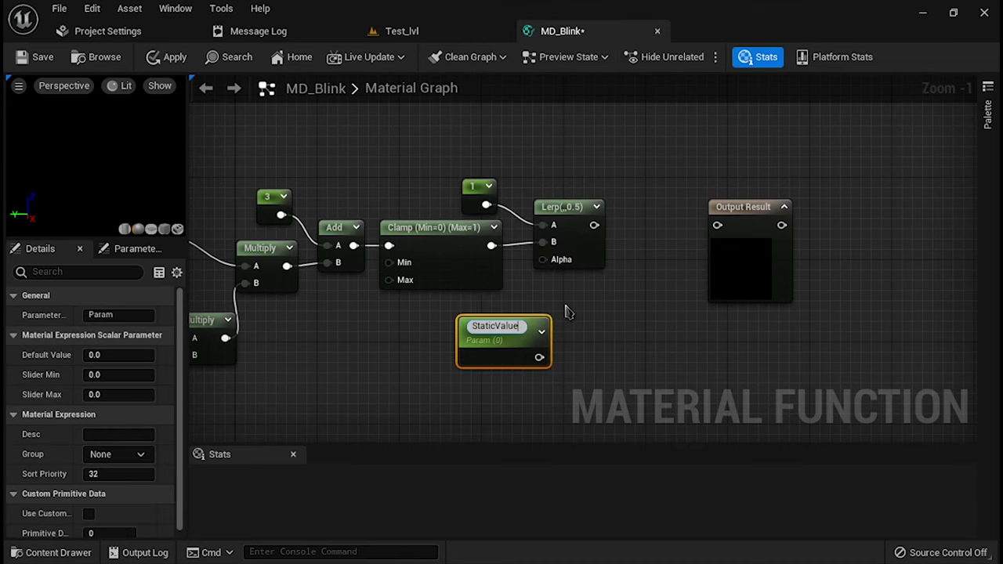
pyautogui.press('Return')
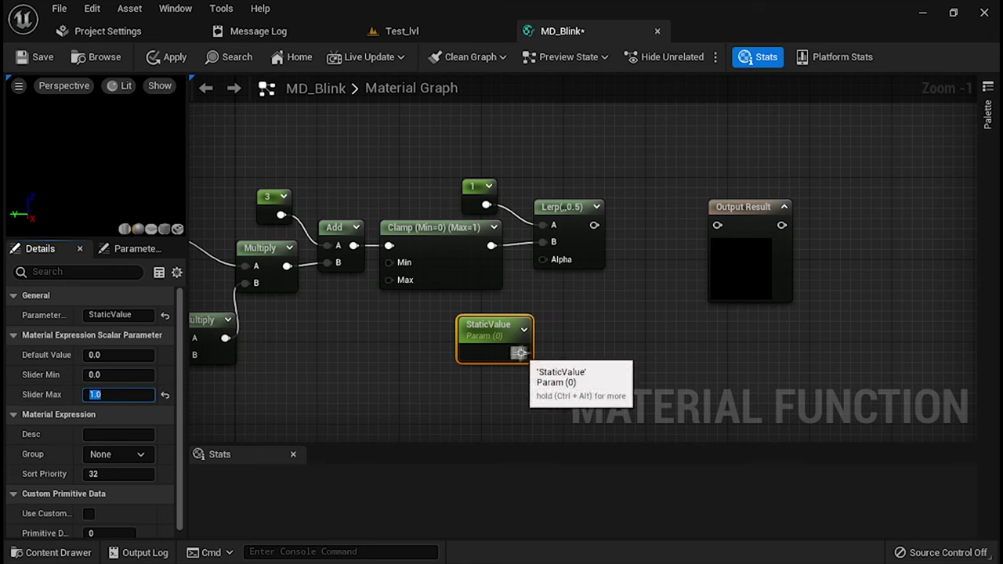
pyautogui.moveTo(521, 353); pyautogui.dragTo(543, 260)
pyautogui.moveTo(493, 333); pyautogui.dragTo(466, 318)
pyautogui.click(447, 357)
# - Move Output Result beside the Lerp and set BlinkTime's slider maximum to 4
pyautogui.scroll(-1, 439, 361)
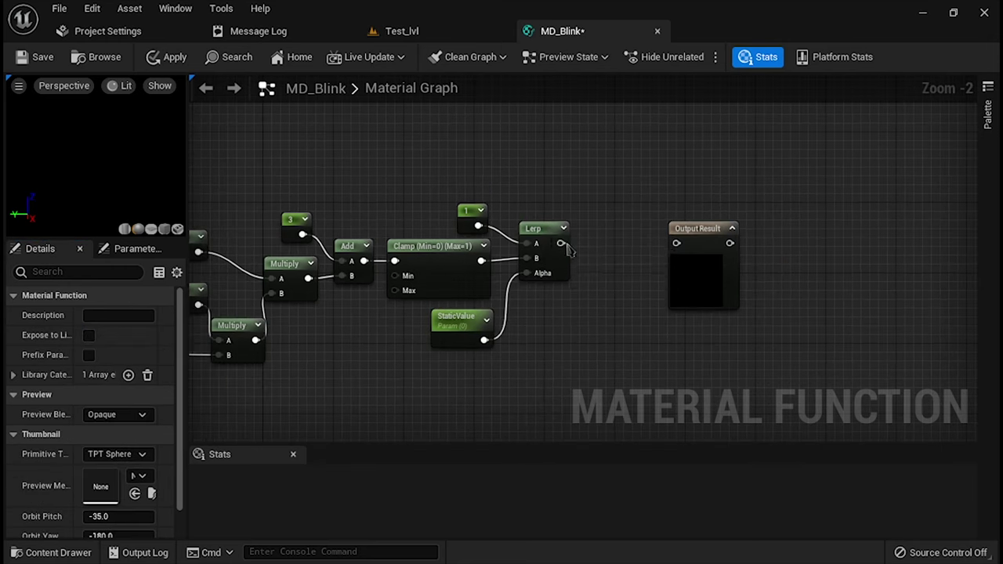
pyautogui.moveTo(678, 241); pyautogui.dragTo(600, 290)
pyautogui.scroll(-2, 601, 291)
pyautogui.moveTo(600, 291); pyautogui.dragTo(805, 292, button='right')
pyautogui.scroll(2, 627, 286)
pyautogui.click(560, 289)
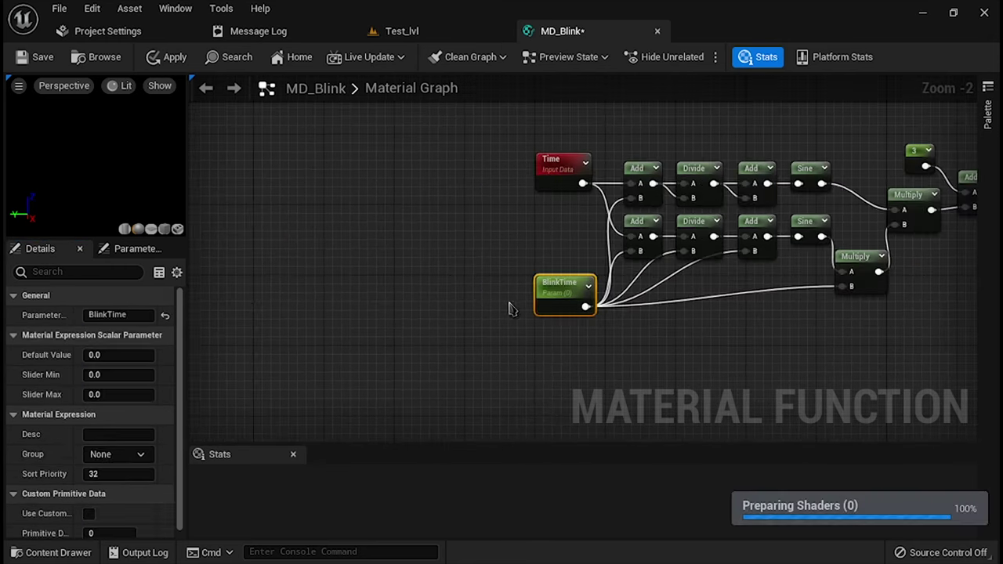
pyautogui.write('4')
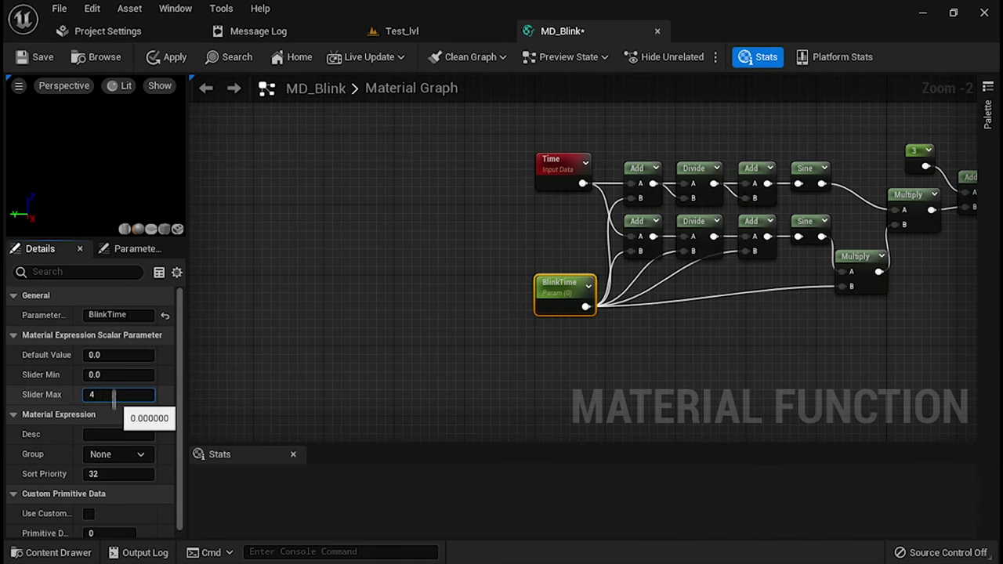
pyautogui.click(118, 355)
pyautogui.click(282, 350)
# - Preview the Output Result node and save MD_Blink
pyautogui.scroll(-1, 286, 348)
pyautogui.moveTo(420, 320); pyautogui.dragTo(227, 314, button='right')
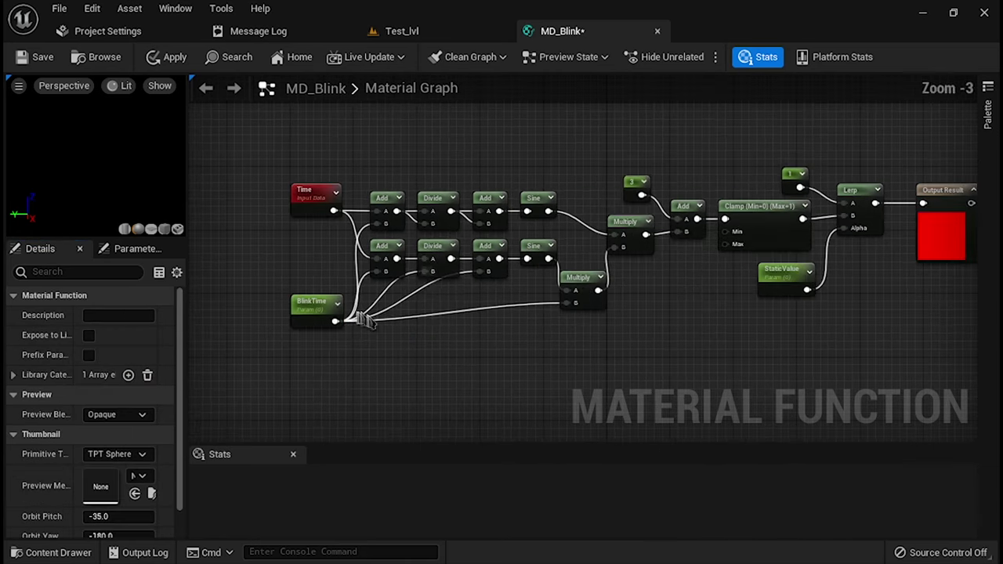
pyautogui.moveTo(430, 289); pyautogui.dragTo(173, 306, button='right')
pyautogui.moveTo(693, 258); pyautogui.dragTo(593, 251, button='right')
pyautogui.rightClick(600, 239)
pyautogui.click(619, 264)
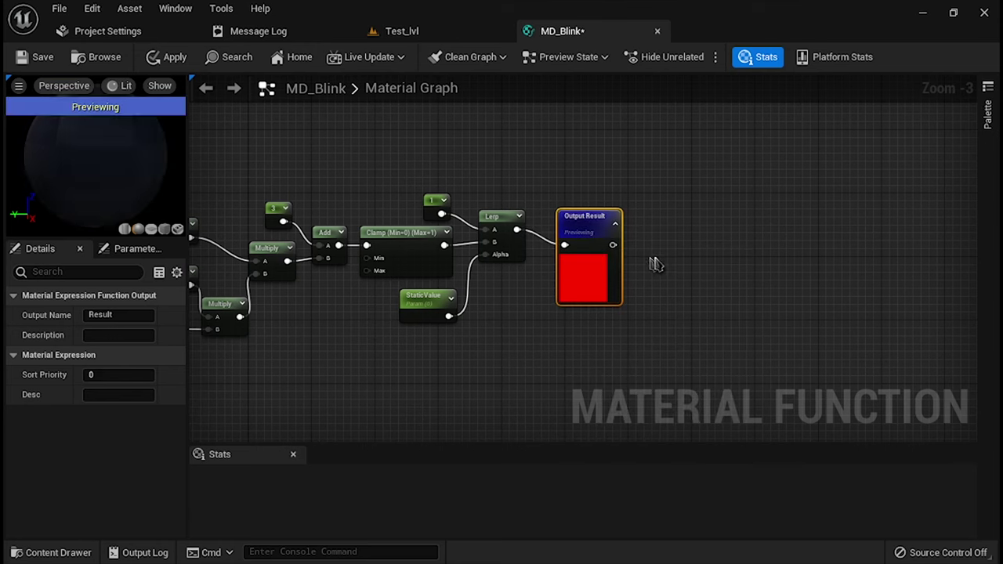
pyautogui.click(36, 57)
# - Rewire the second-row Add nodes, one B input to Time and another into the top Add's B
pyautogui.moveTo(411, 309)
pyautogui.mouseDown(button='right')
pyautogui.moveTo(486, 353)
pyautogui.moveTo(704, 336)
pyautogui.mouseUp(button='right')
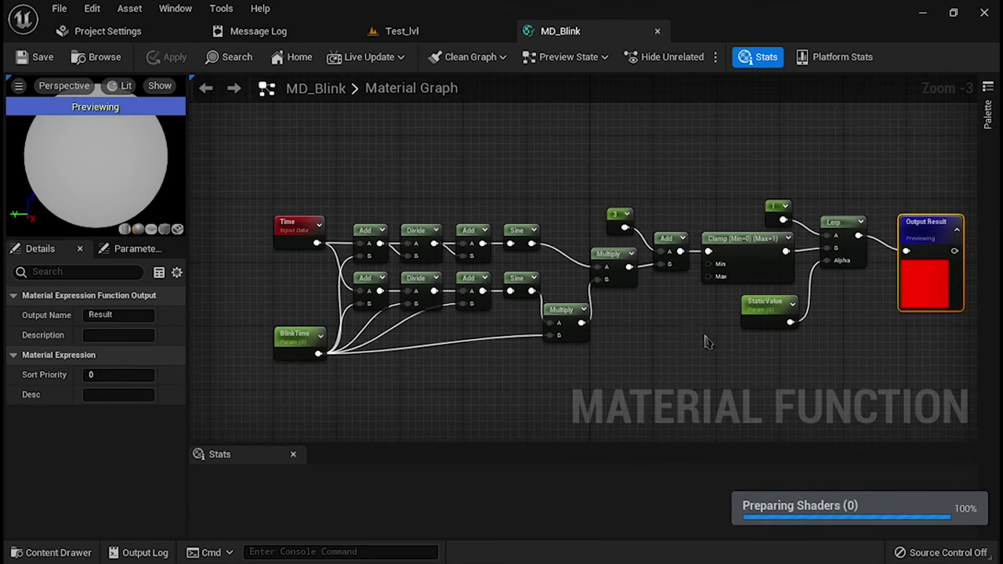
pyautogui.click(19, 85)
pyautogui.click(328, 317)
pyautogui.scroll(3, 328, 317)
pyautogui.moveTo(388, 270); pyautogui.dragTo(435, 275, button='right')
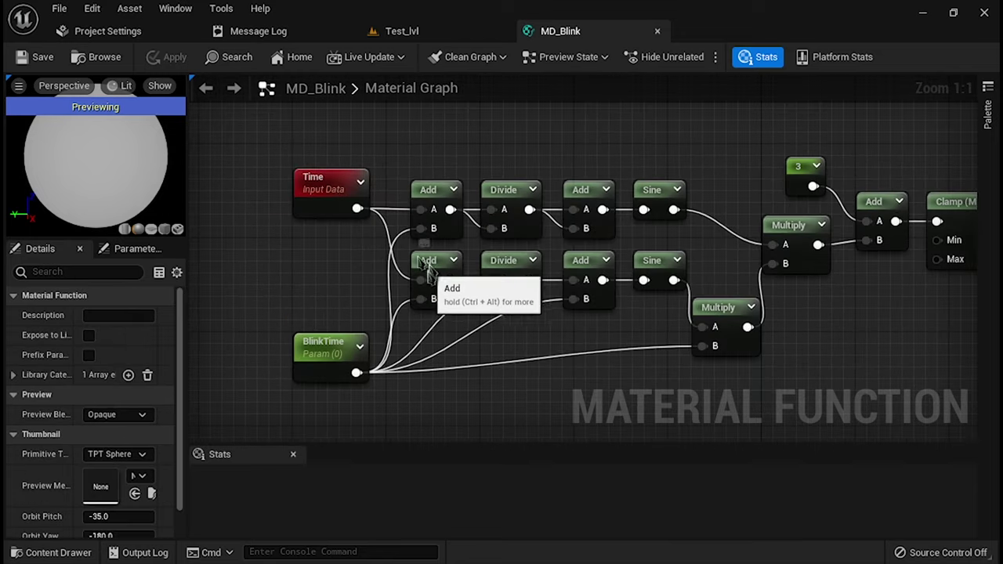
pyautogui.click(434, 274)
pyautogui.moveTo(435, 276); pyautogui.dragTo(434, 265)
pyautogui.moveTo(423, 298); pyautogui.dragTo(357, 210)
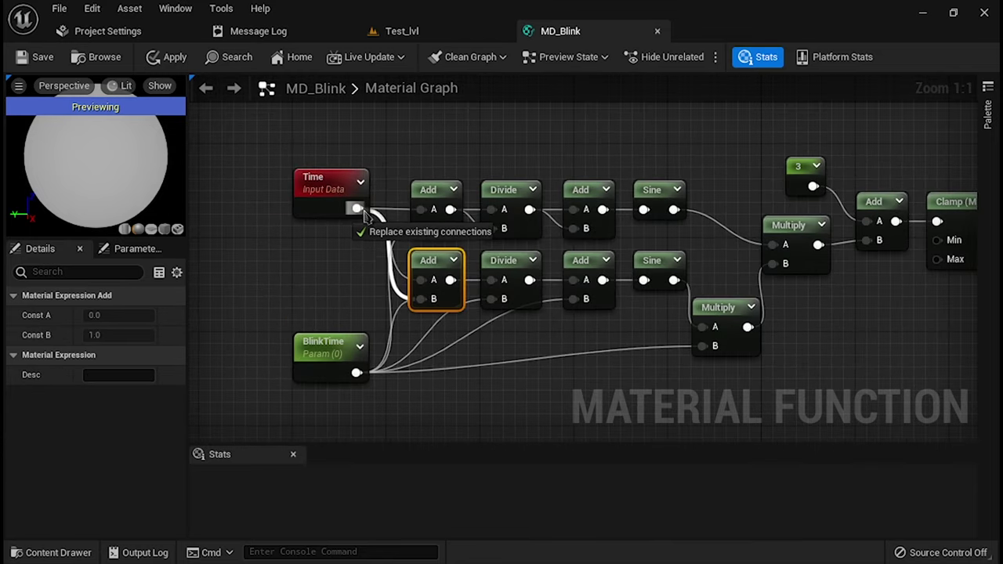
pyautogui.moveTo(415, 305); pyautogui.dragTo(325, 313, button='right')
pyautogui.click(502, 290)
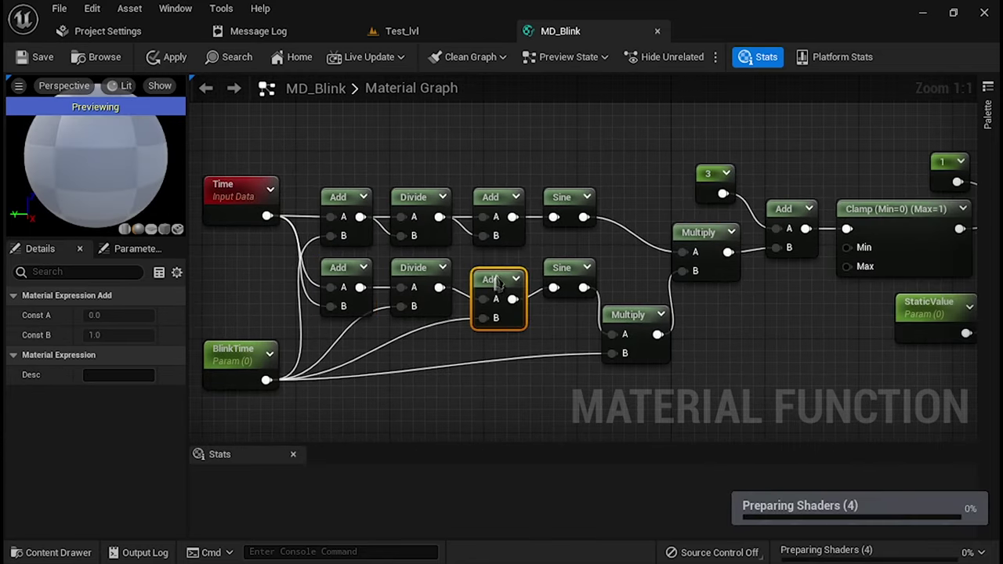
pyautogui.moveTo(509, 290); pyautogui.dragTo(486, 235)
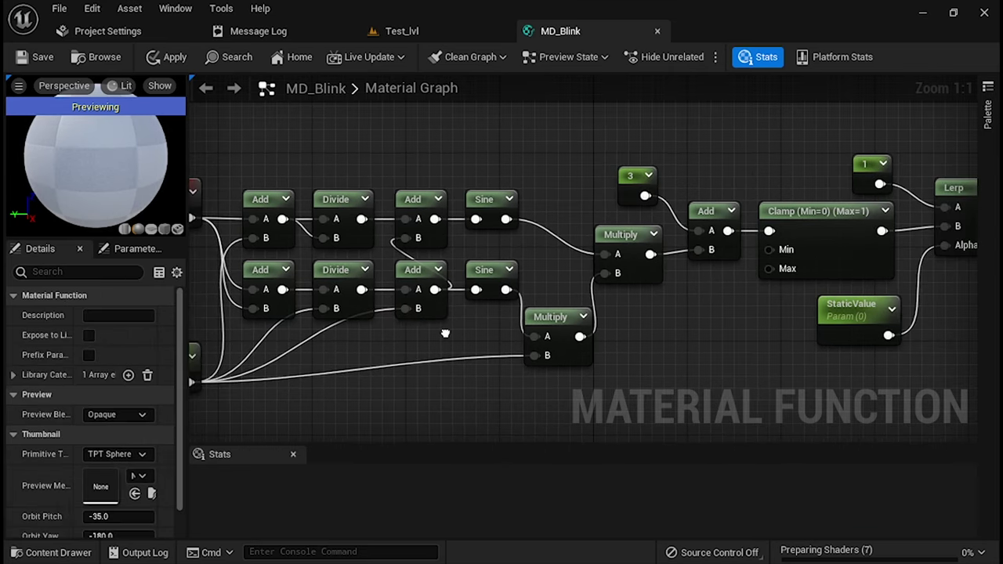
pyautogui.moveTo(502, 261); pyautogui.dragTo(567, 264, button='right')
# - Set the top Sine Period to 0.05 and the second to 0.25, then save MD_Blink
pyautogui.scroll(-1, 568, 265)
pyautogui.scroll(-1, 548, 321)
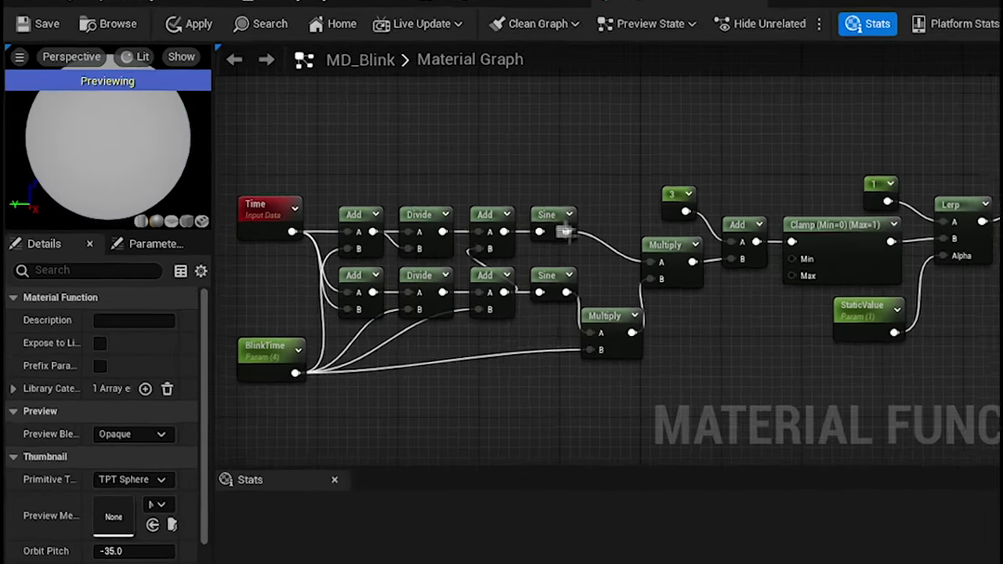
pyautogui.scroll(2, 467, 263)
pyautogui.click(586, 260)
pyautogui.write('.05')
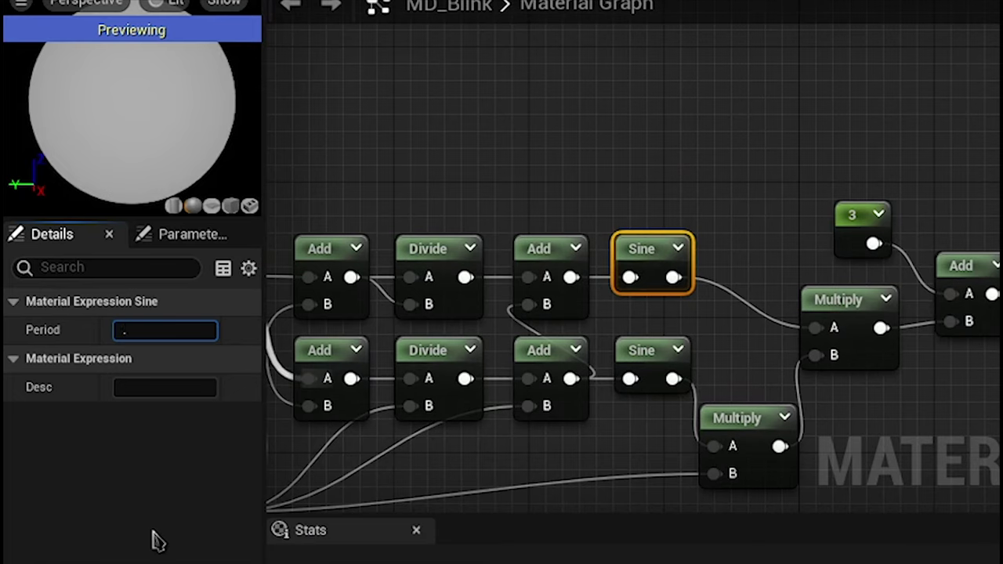
pyautogui.press('Return')
pyautogui.click(641, 350)
pyautogui.click(146, 330)
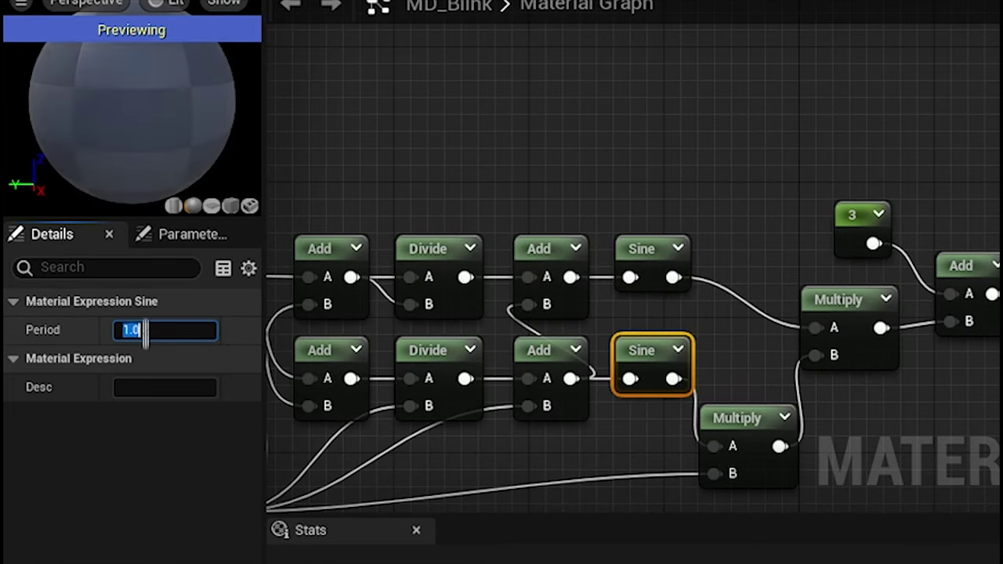
pyautogui.write('.25')
pyautogui.click(721, 302)
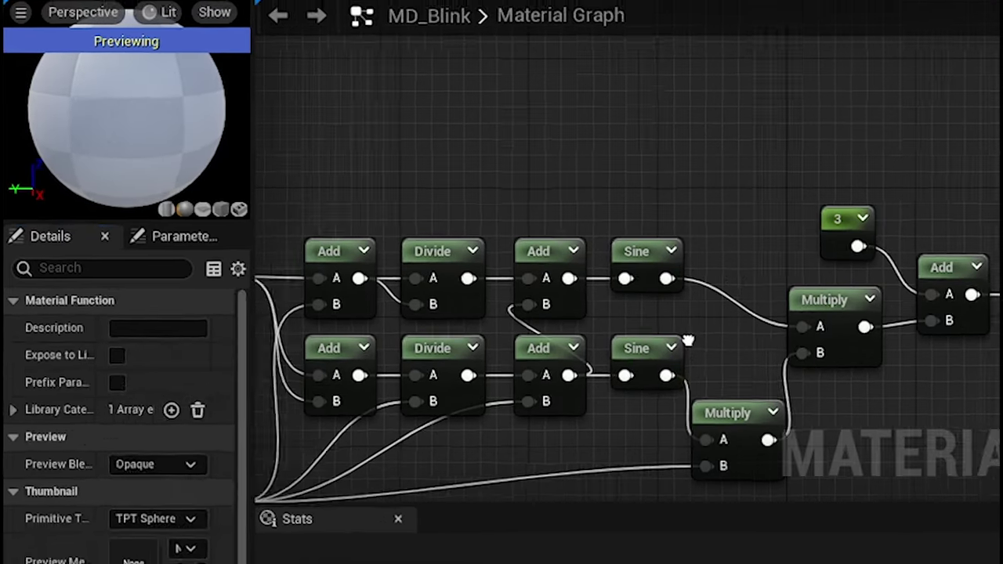
pyautogui.scroll(-2, 684, 340)
pyautogui.scroll(-2, 533, 307)
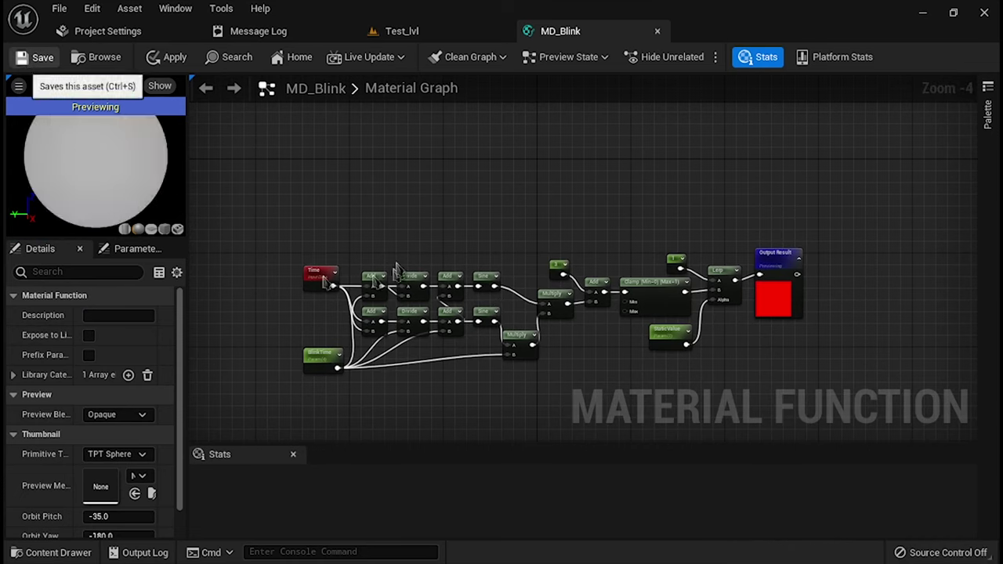
pyautogui.click(43, 50)
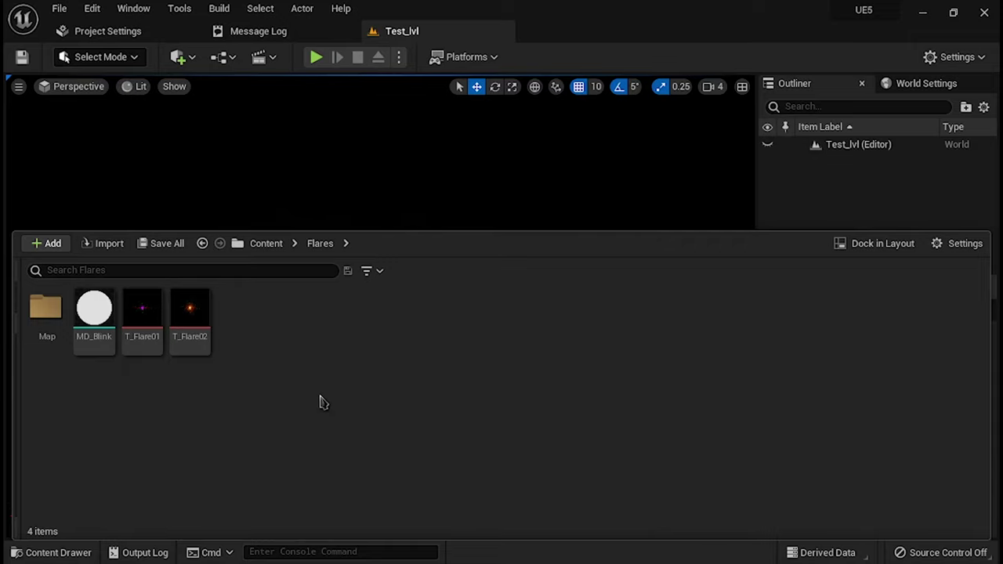
# - Create a Material asset named M_Flare in the Flares folder and open it in the Material Editor
pyautogui.rightClick(321, 402)
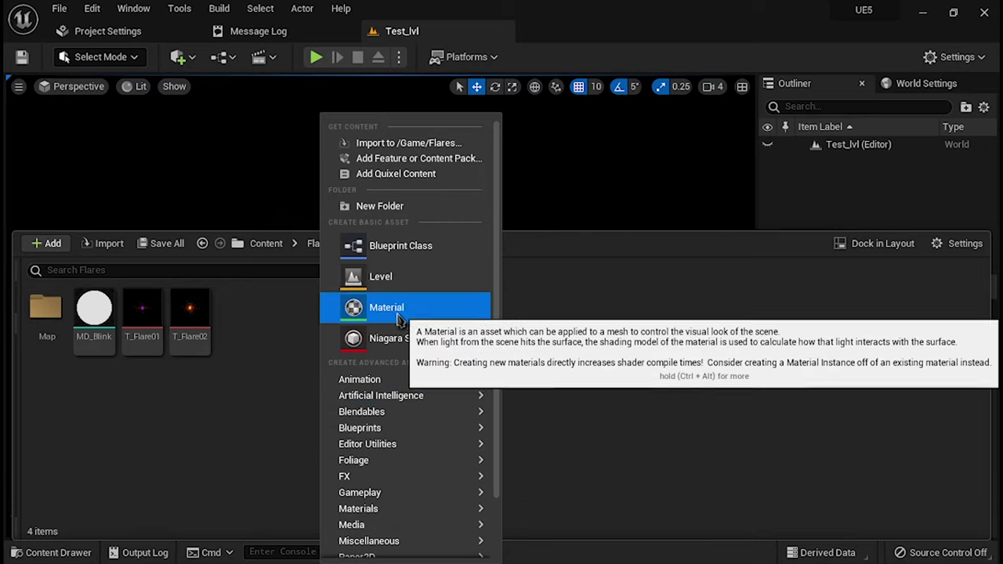
pyautogui.click(443, 311)
pyautogui.write('Flare')
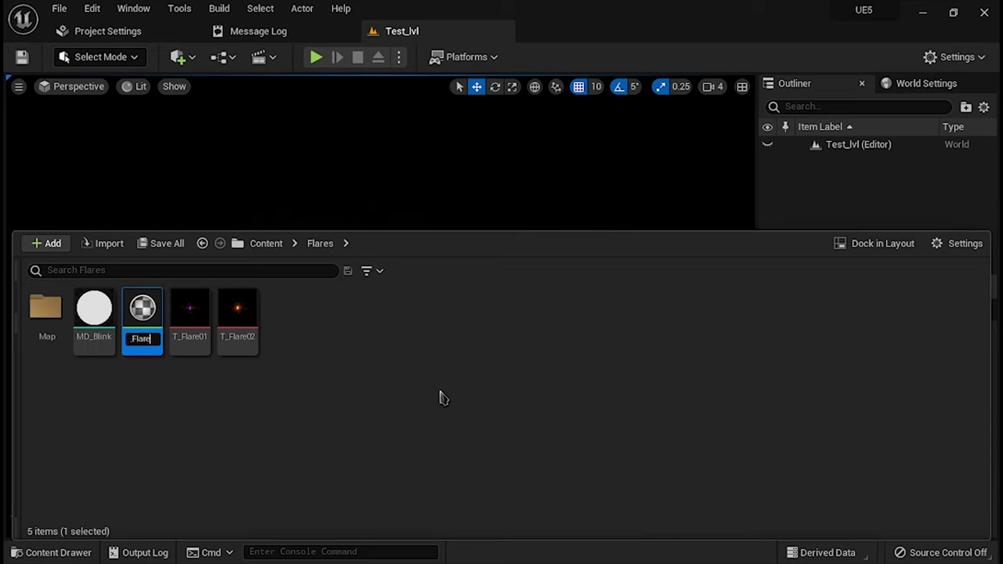
pyautogui.press('Return')
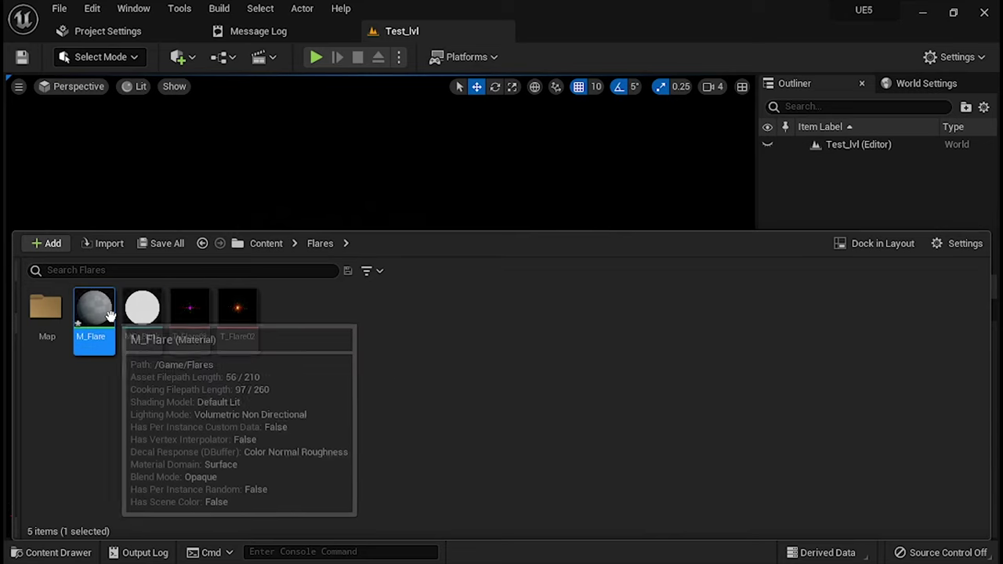
pyautogui.doubleClick(110, 318)
# - Keep the Surface domain and set M_Flare's Blend Mode to Additive and Shading Model to Unlit
pyautogui.scroll(-2, 472, 320)
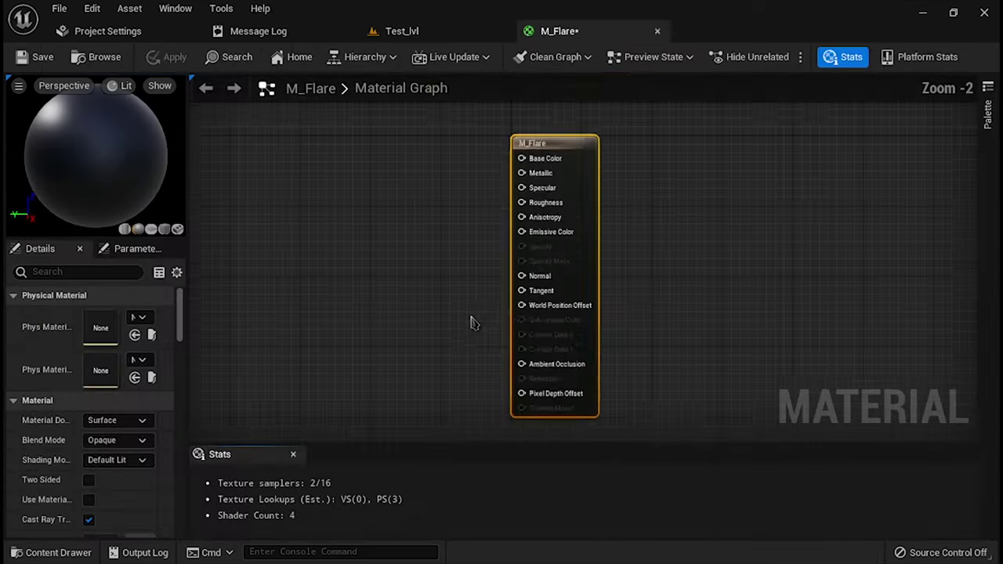
pyautogui.scroll(-2, 562, 287)
pyautogui.scroll(2, 588, 286)
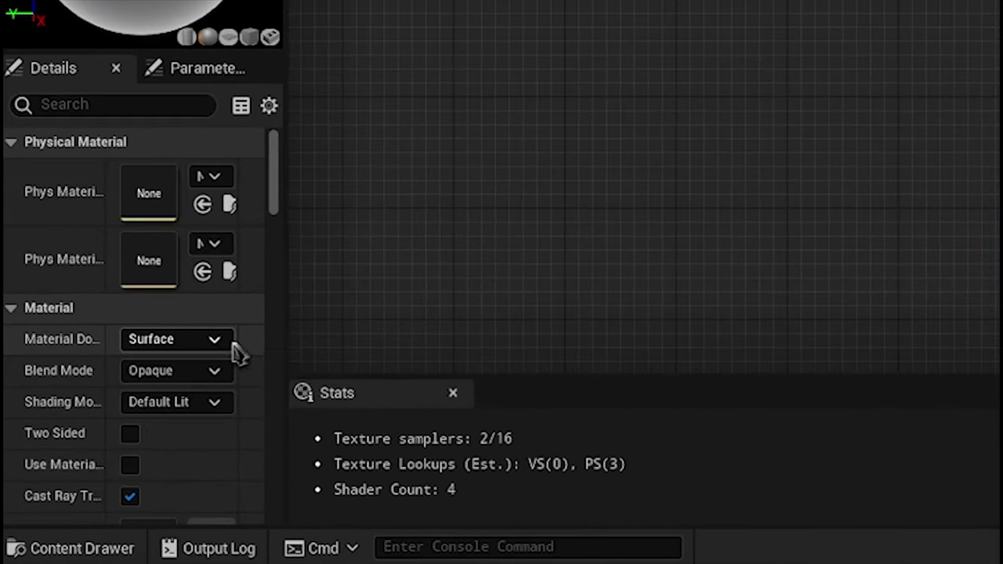
pyautogui.click(205, 362)
pyautogui.click(200, 362)
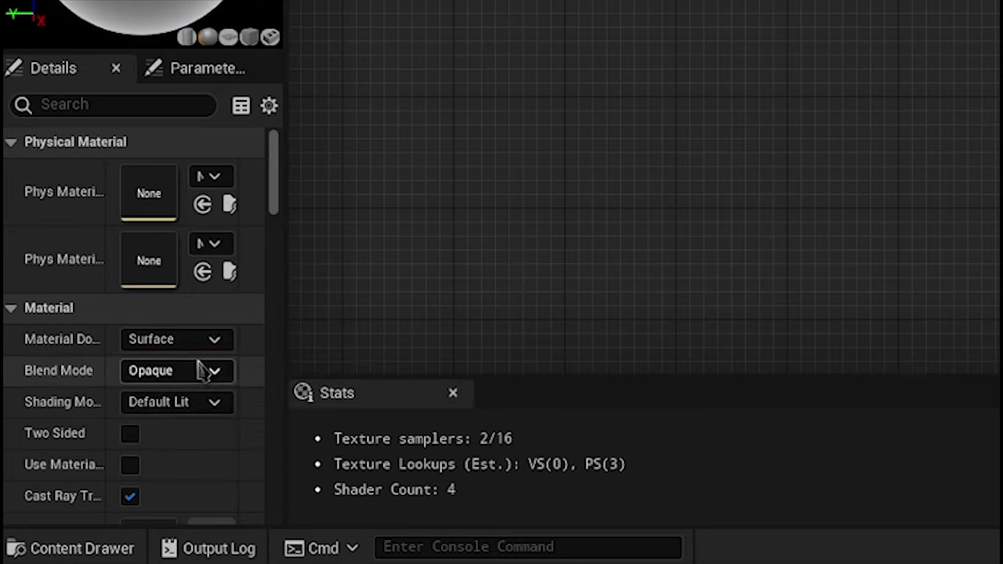
pyautogui.click(213, 373)
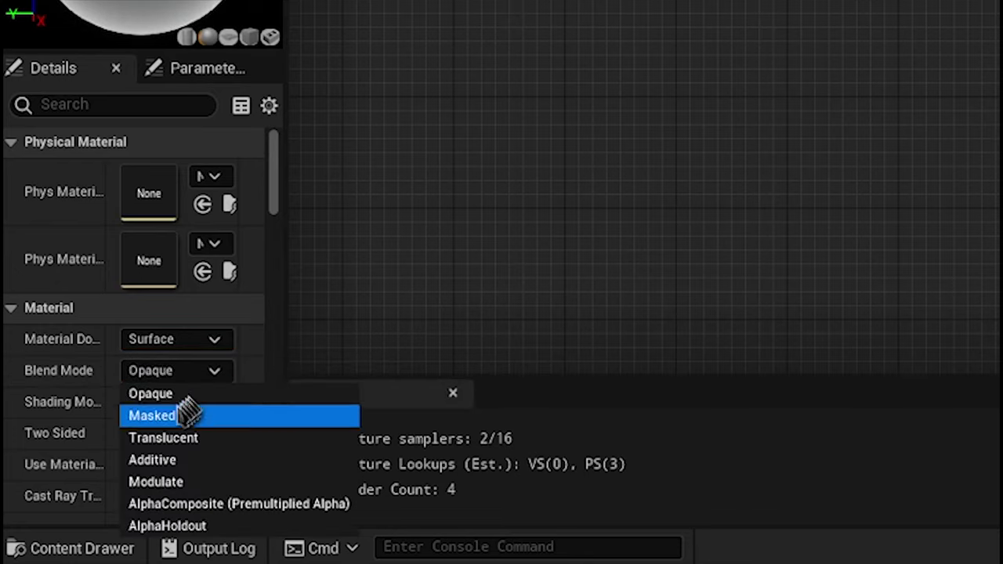
pyautogui.click(171, 465)
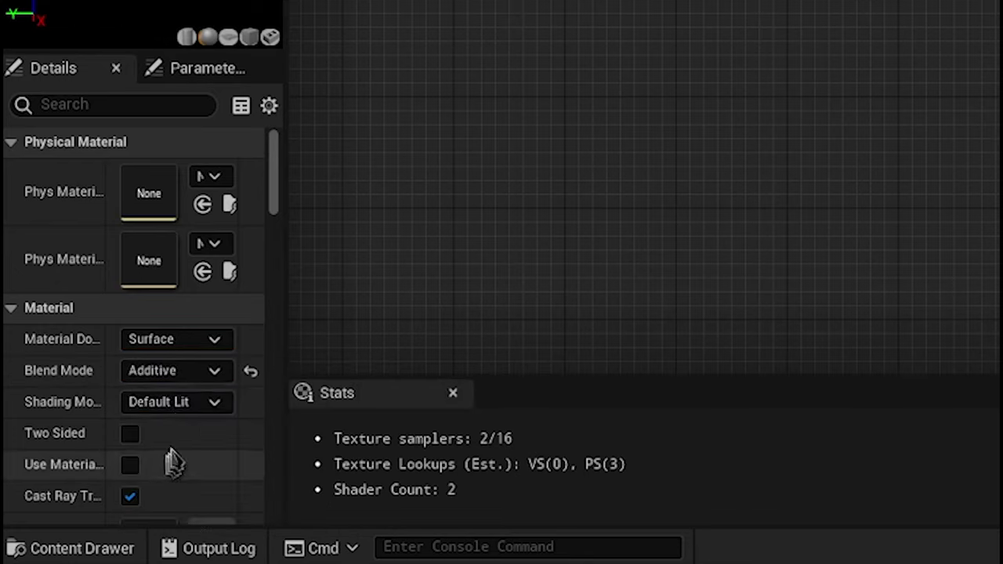
pyautogui.click(190, 407)
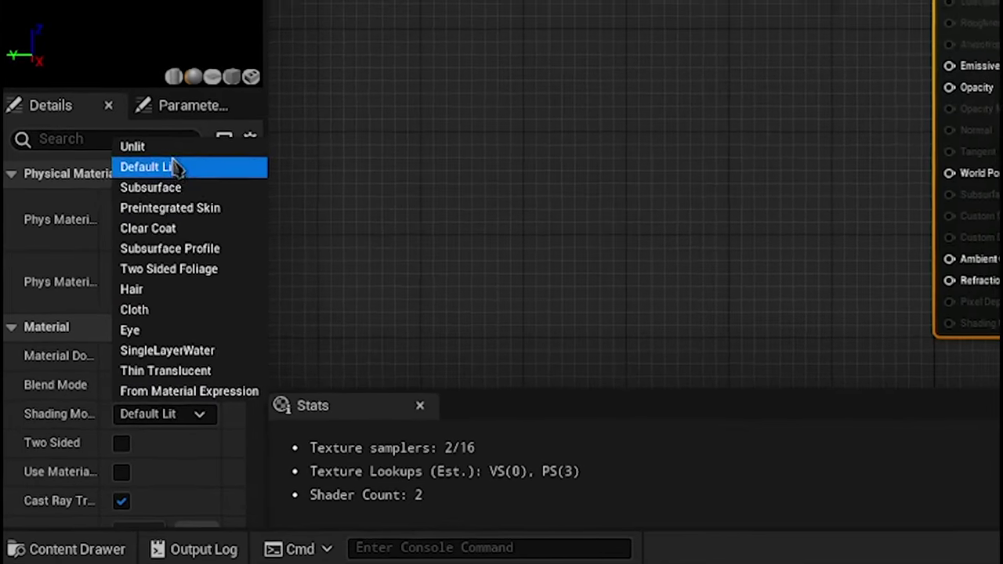
pyautogui.click(163, 176)
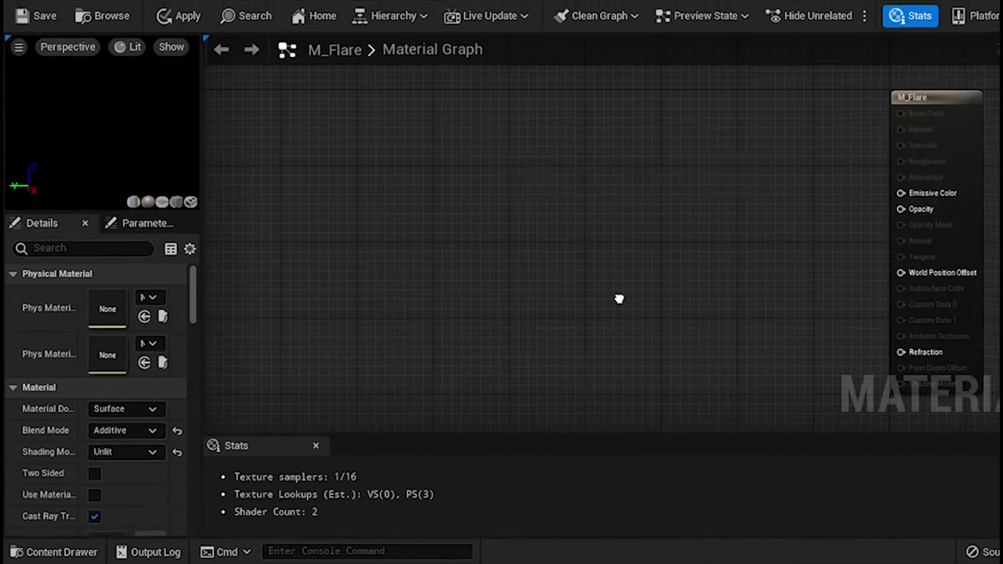
pyautogui.moveTo(578, 355); pyautogui.dragTo(753, 337, button='right')
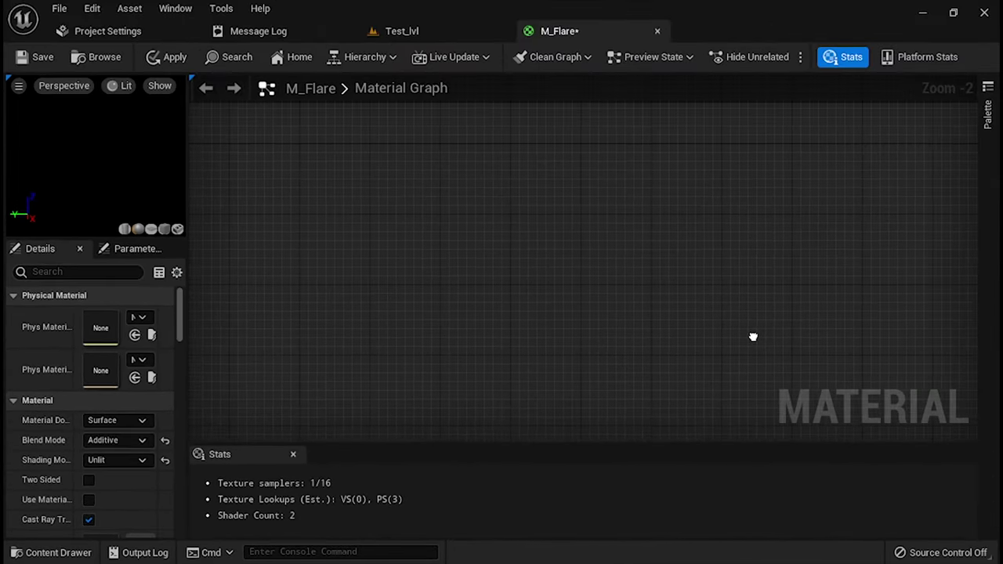
# - Drag MD_Blink and T_Flare01 from the Flares folder into the M_Flare graph
pyautogui.click(69, 553)
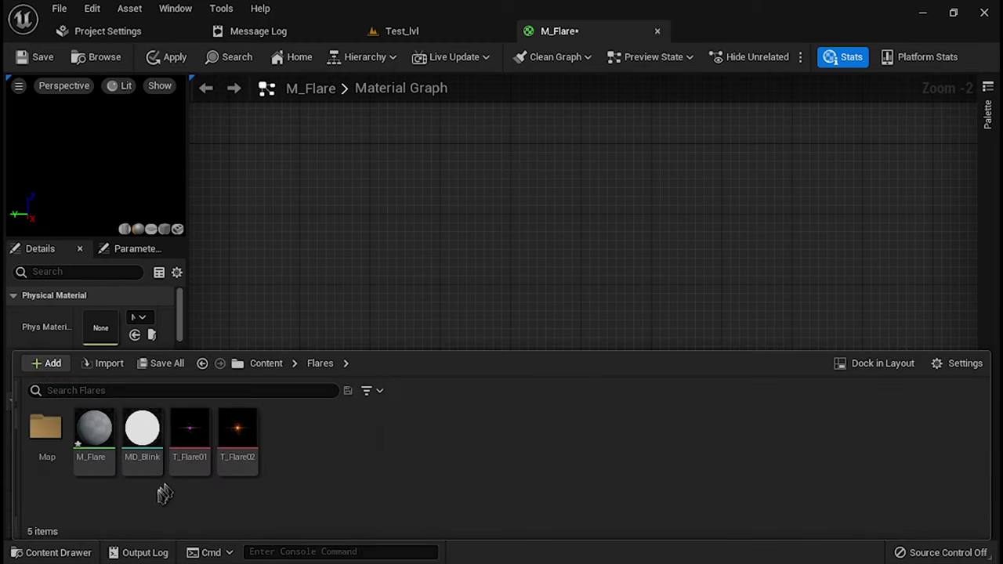
pyautogui.click(142, 458)
pyautogui.keyDown('ctrl'); pyautogui.click(190, 458); pyautogui.keyUp('ctrl')
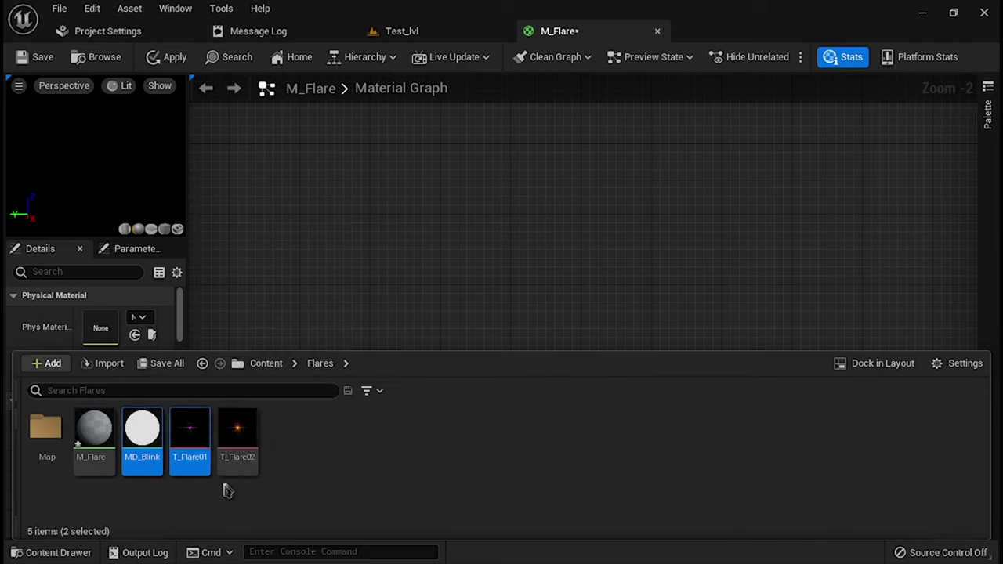
pyautogui.moveTo(143, 436)
pyautogui.mouseDown()
pyautogui.moveTo(304, 256)
pyautogui.moveTo(308, 264)
pyautogui.mouseUp()
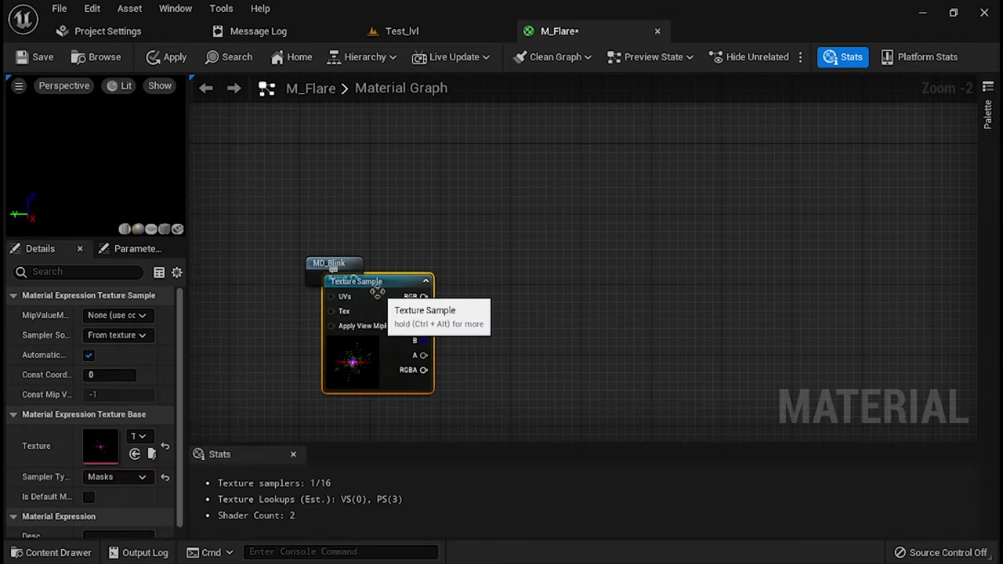
# - Comment the Texture Sample 'Flare' and the MD_Blink node 'Blink Function'
pyautogui.rightClick(363, 313)
pyautogui.write('Flare')
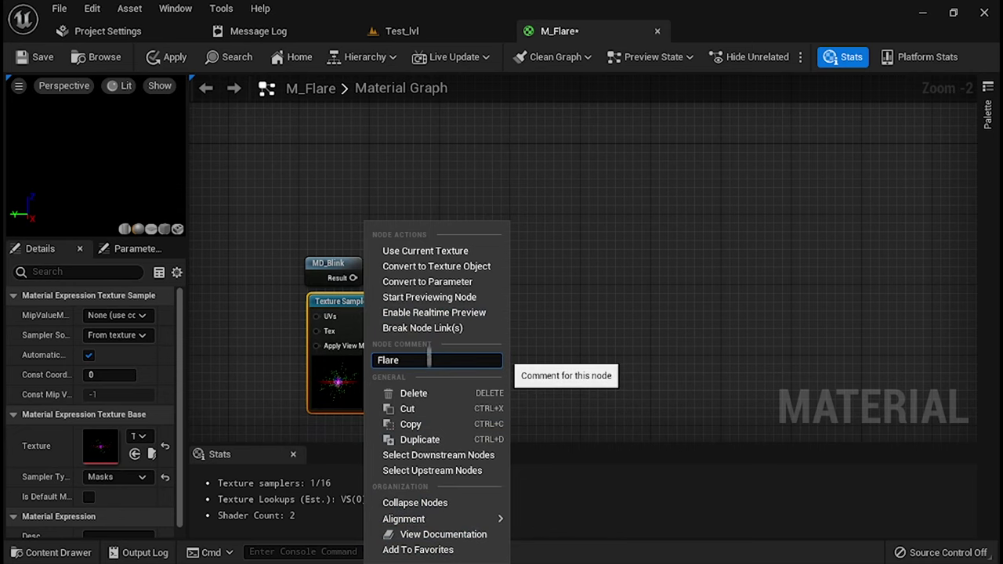
pyautogui.press('Return')
pyautogui.rightClick(349, 262)
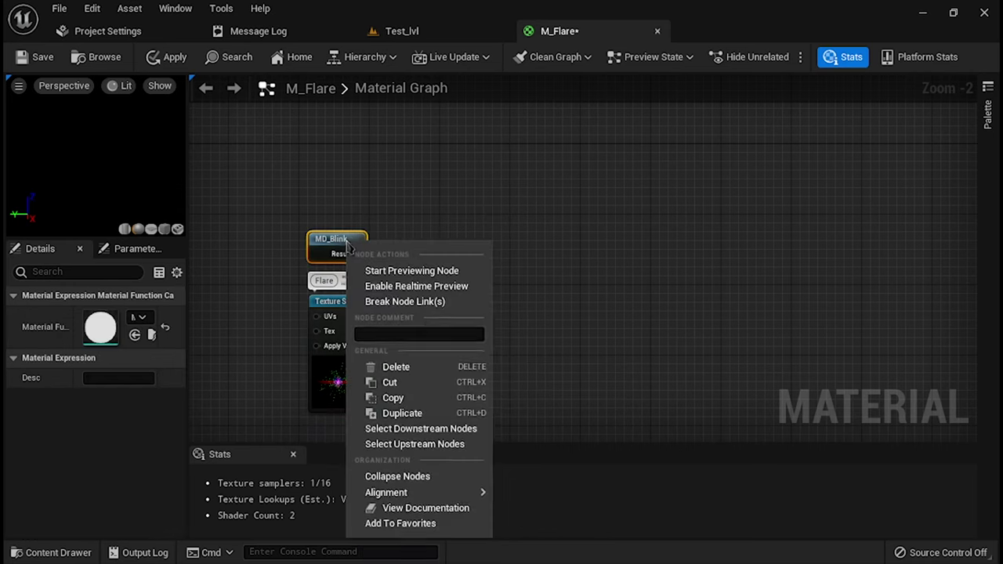
pyautogui.write('Blink Func')
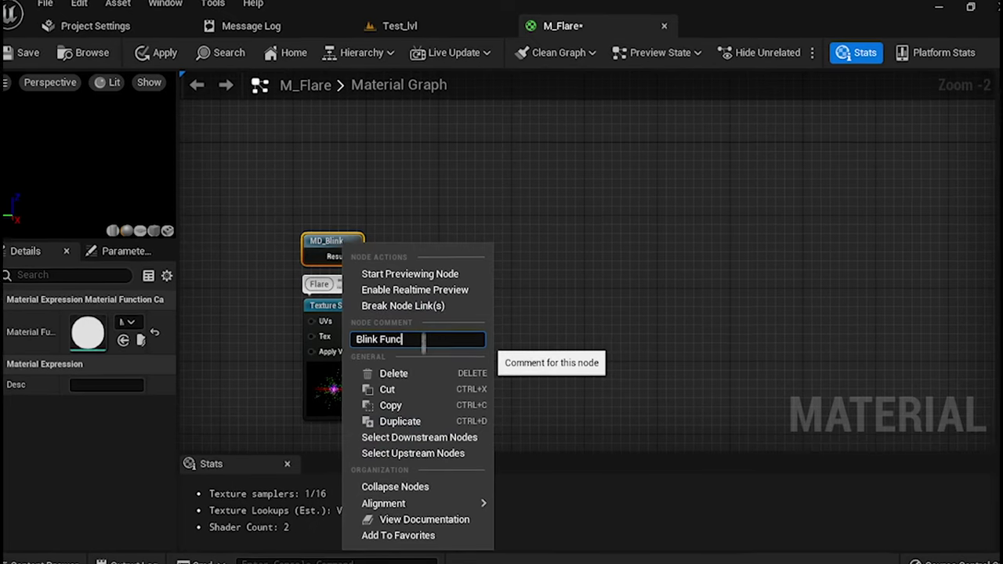
pyautogui.write('tion')
pyautogui.press('Return')
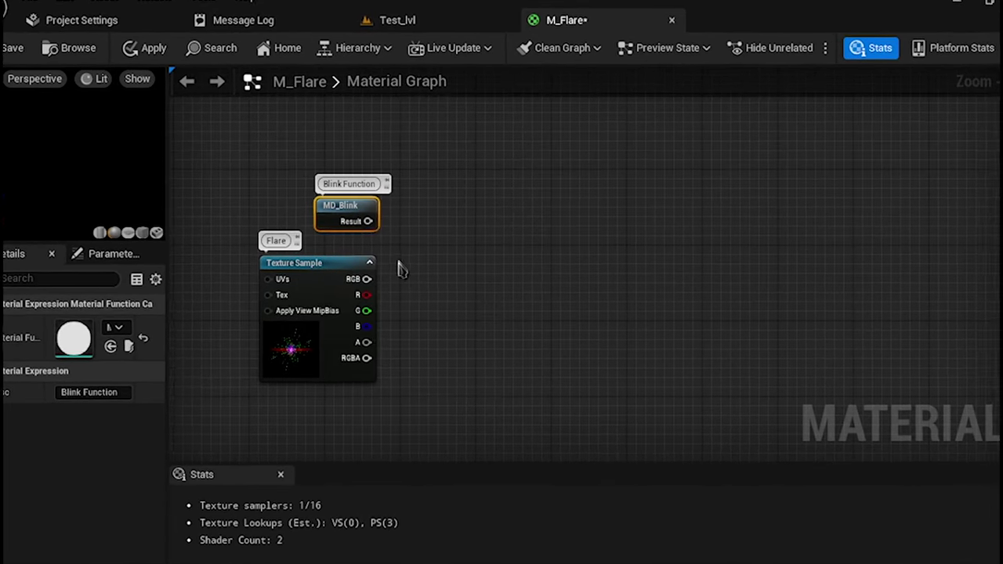
# - Add a ComponentMask on the texture's RGB and convert it to a ChannelMask parameter
pyautogui.moveTo(365, 280); pyautogui.dragTo(426, 286)
pyautogui.write('mask')
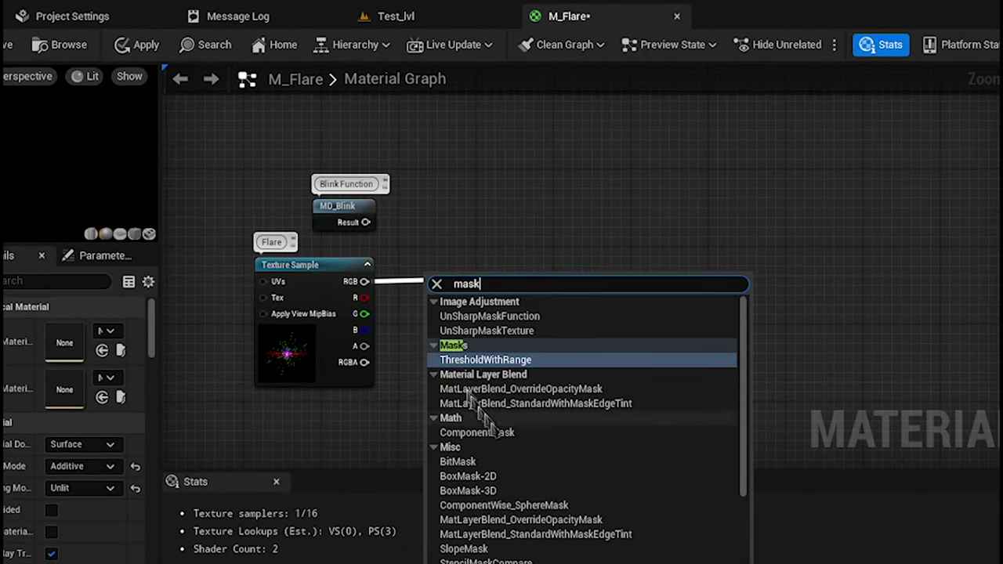
pyautogui.click(482, 430)
pyautogui.rightClick(440, 287)
pyautogui.click(504, 289)
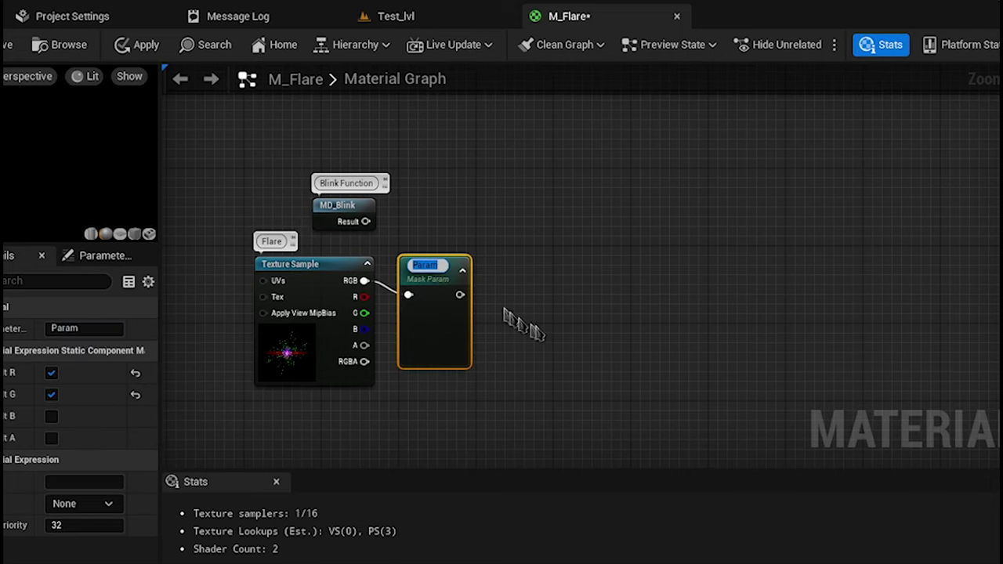
pyautogui.write('ChannelMask')
pyautogui.press('Return')
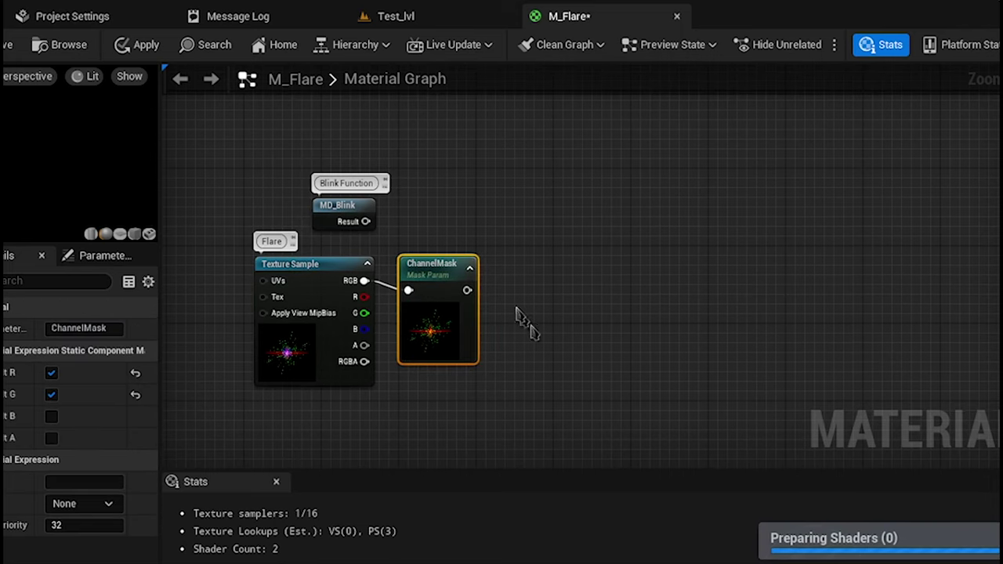
pyautogui.click(509, 320)
# - Move MD_Blink up and add a Multiply on the blink result
pyautogui.moveTo(478, 313); pyautogui.dragTo(391, 346, button='right')
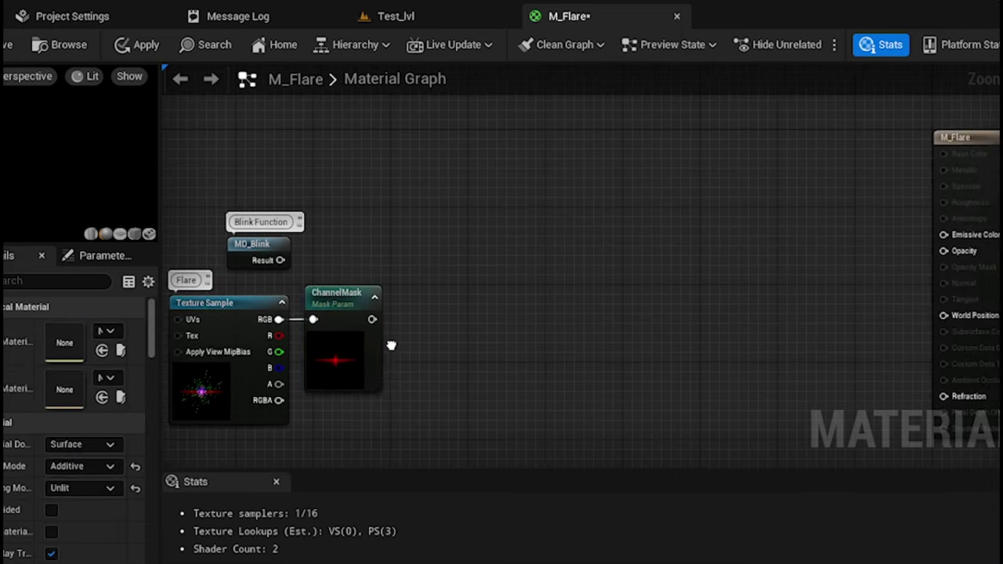
pyautogui.moveTo(254, 257)
pyautogui.mouseDown()
pyautogui.moveTo(341, 248)
pyautogui.moveTo(419, 286)
pyautogui.mouseUp()
pyautogui.write('mult')
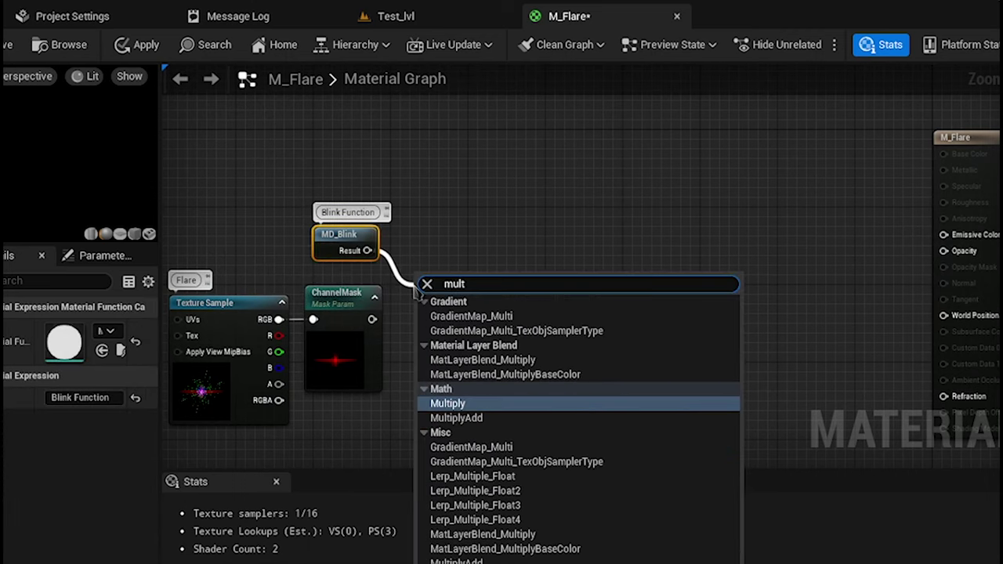
pyautogui.press('Return')
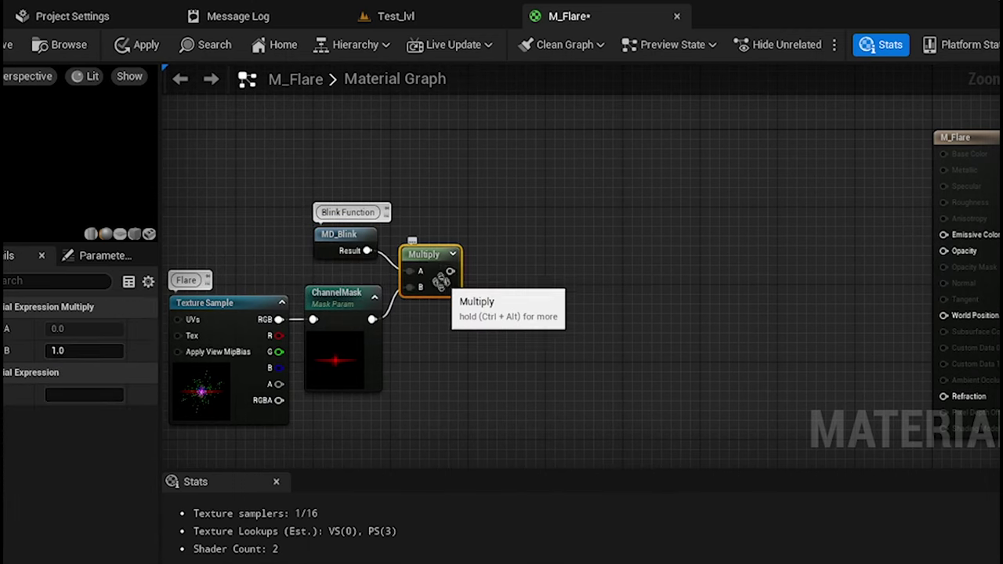
# - Add an EmissiveStrong scalar parameter and a FlareColor vector parameter
pyautogui.moveTo(441, 279); pyautogui.dragTo(398, 251, button='right')
pyautogui.rightClick(397, 249)
pyautogui.write('scalar')
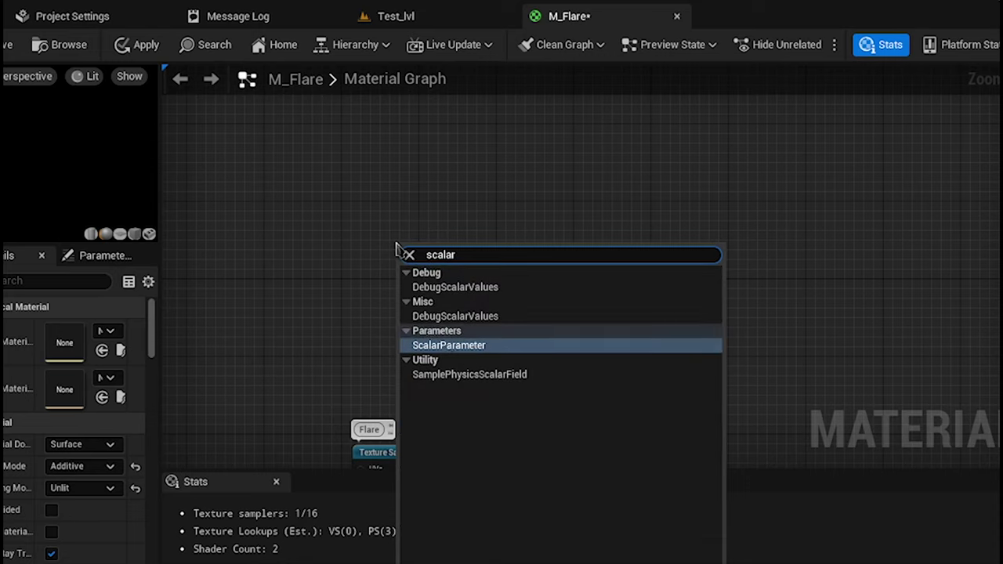
pyautogui.click(449, 345)
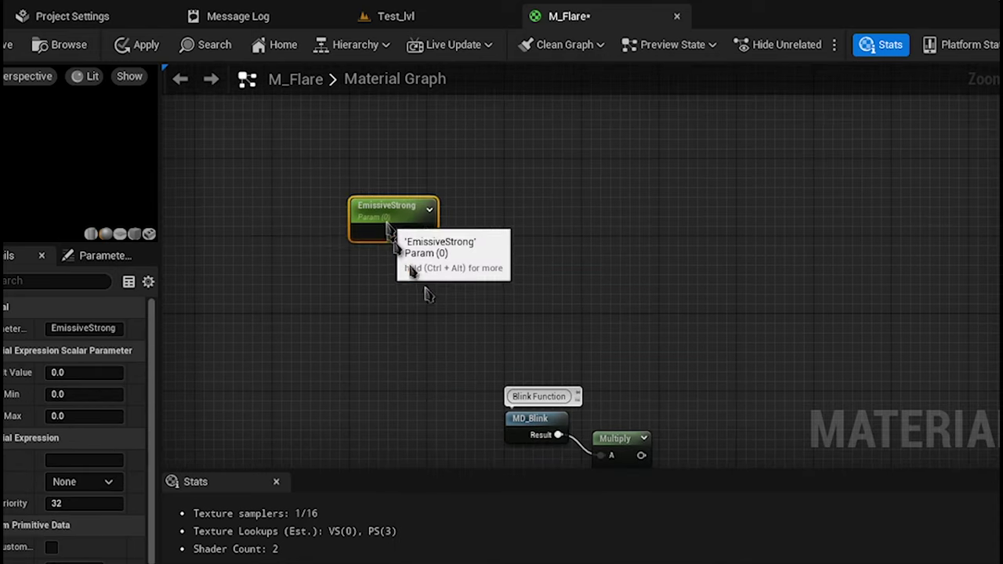
pyautogui.moveTo(439, 330); pyautogui.dragTo(381, 247, button='right')
pyautogui.rightClick(380, 248)
pyautogui.write('vector')
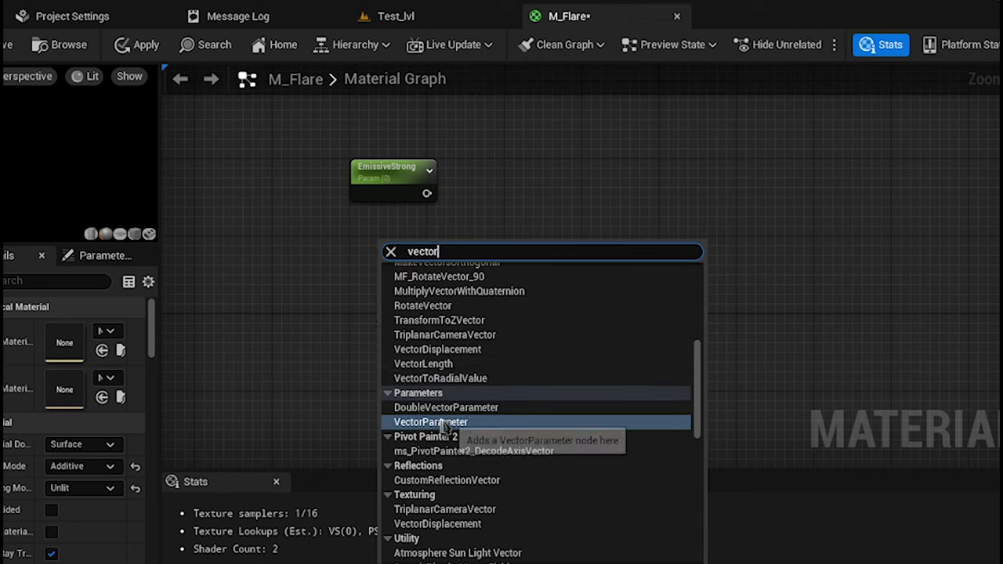
pyautogui.click(431, 421)
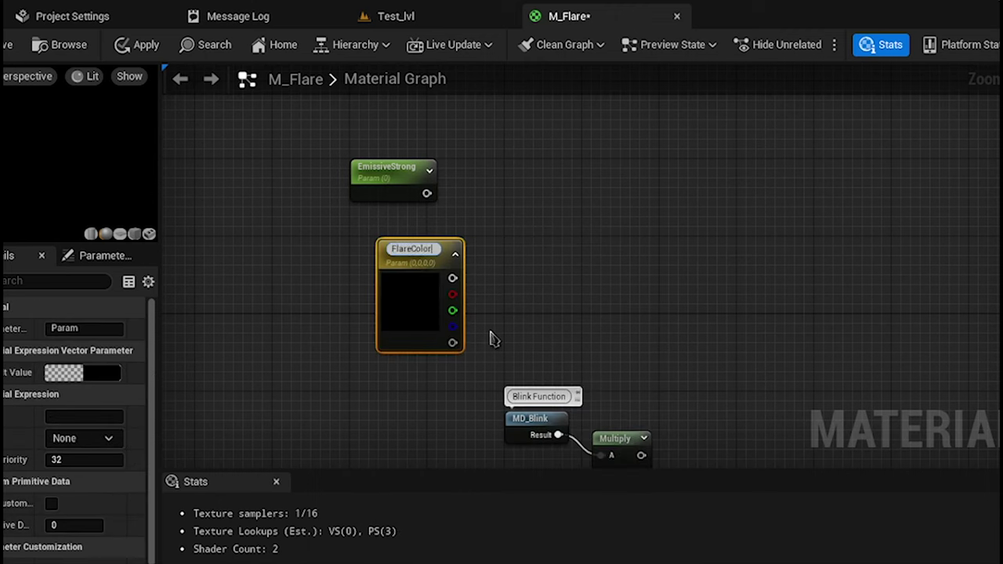
# - Multiply EmissiveStrong by FlareColor with a new Multiply node
pyautogui.moveTo(412, 281); pyautogui.dragTo(384, 277)
pyautogui.moveTo(426, 193); pyautogui.dragTo(458, 227)
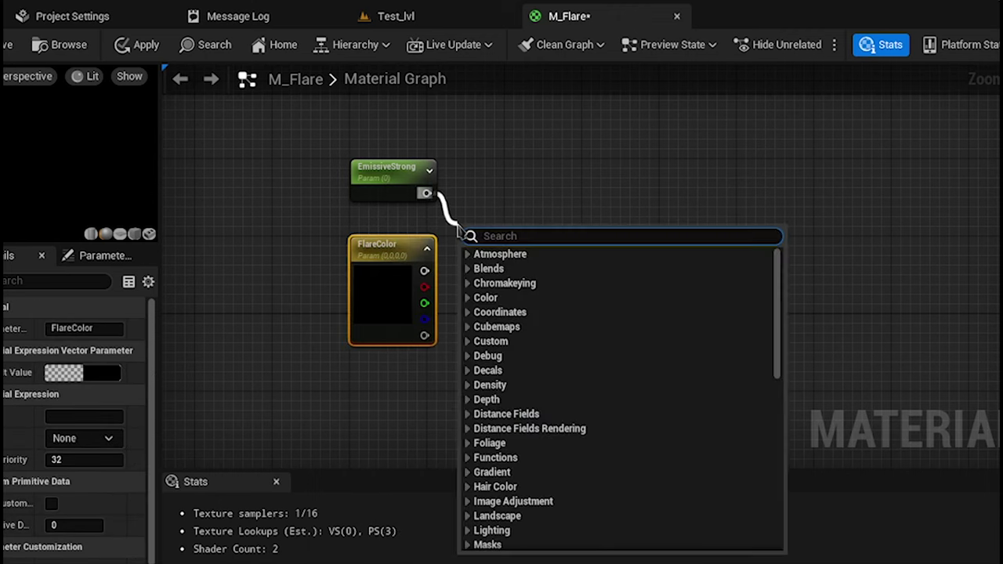
pyautogui.write('mult')
pyautogui.click(501, 357)
pyautogui.moveTo(424, 270)
pyautogui.mouseDown()
pyautogui.moveTo(468, 265)
pyautogui.moveTo(479, 218)
pyautogui.mouseUp()
pyautogui.moveTo(501, 235); pyautogui.dragTo(479, 193, button='right')
# - Combine both Multiply results in a final Multiply wired into Emissive Color
pyautogui.moveTo(482, 190); pyautogui.dragTo(526, 222)
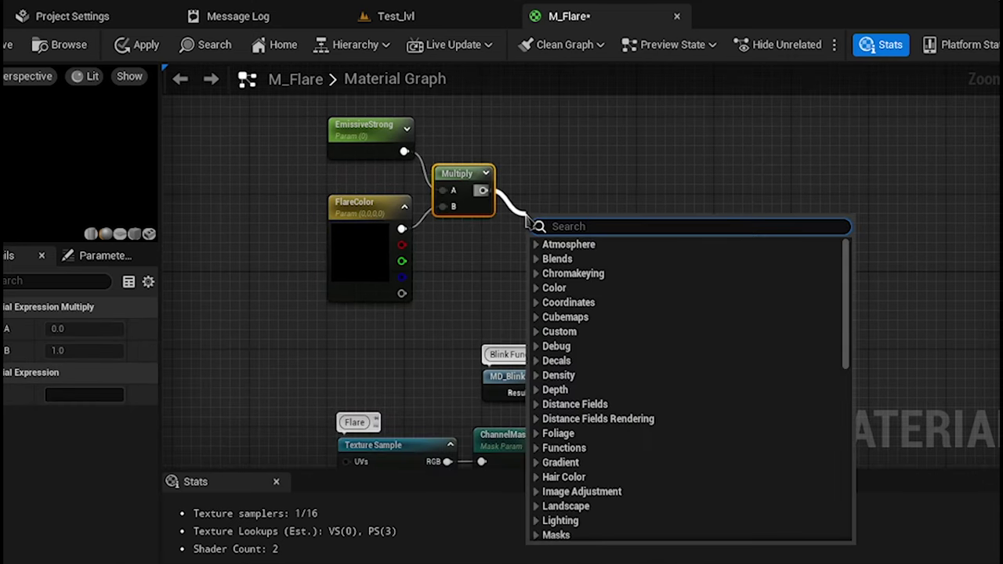
pyautogui.write('mult')
pyautogui.click(601, 349)
pyautogui.moveTo(563, 393); pyautogui.dragTo(515, 274)
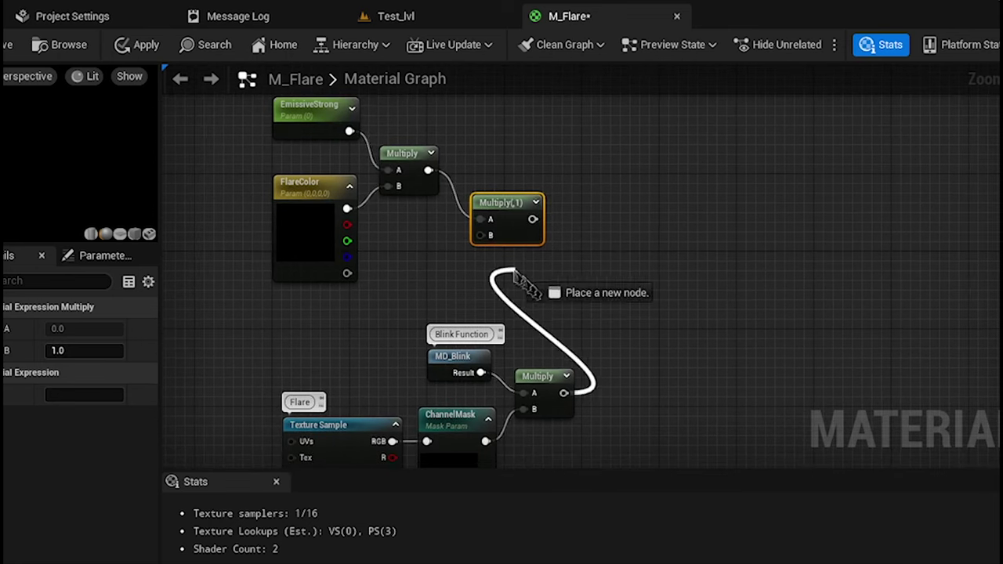
pyautogui.moveTo(343, 197); pyautogui.dragTo(420, 279, button='right')
pyautogui.click(666, 340)
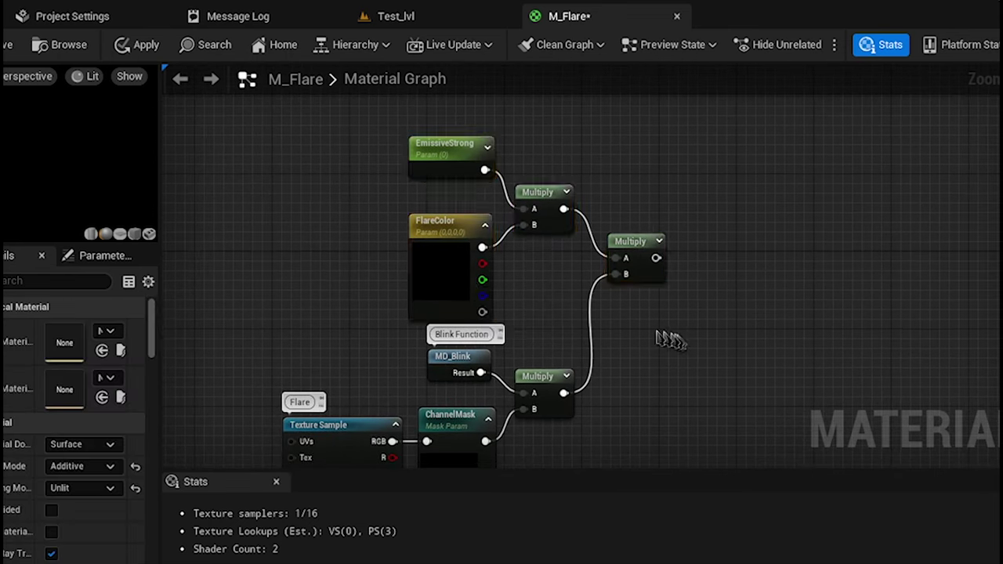
pyautogui.moveTo(665, 340); pyautogui.dragTo(319, 284, button='right')
pyautogui.click(319, 284)
pyautogui.moveTo(326, 259); pyautogui.dragTo(732, 330)
pyautogui.scroll(-2, 685, 268)
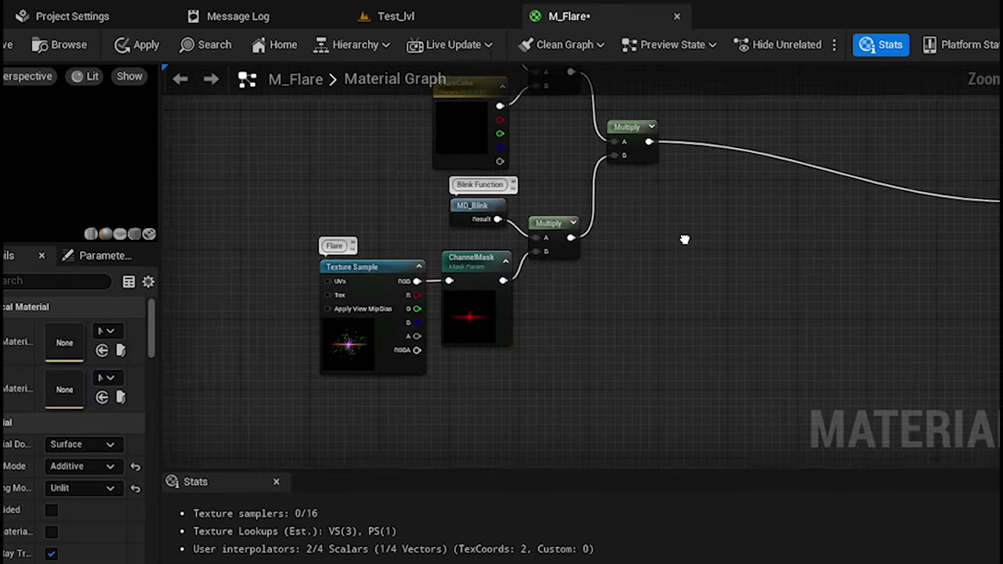
pyautogui.moveTo(674, 251); pyautogui.dragTo(686, 268, button='right')
# - Add an Object Position node feeding a new Distance node
pyautogui.scroll(2, 526, 352)
pyautogui.moveTo(333, 332); pyautogui.dragTo(354, 305, button='right')
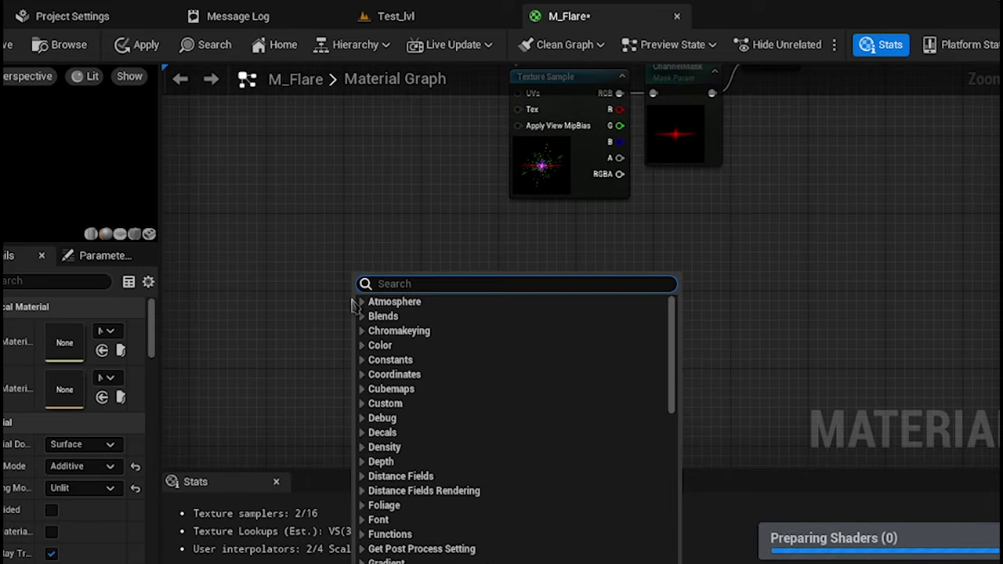
pyautogui.write('object pos')
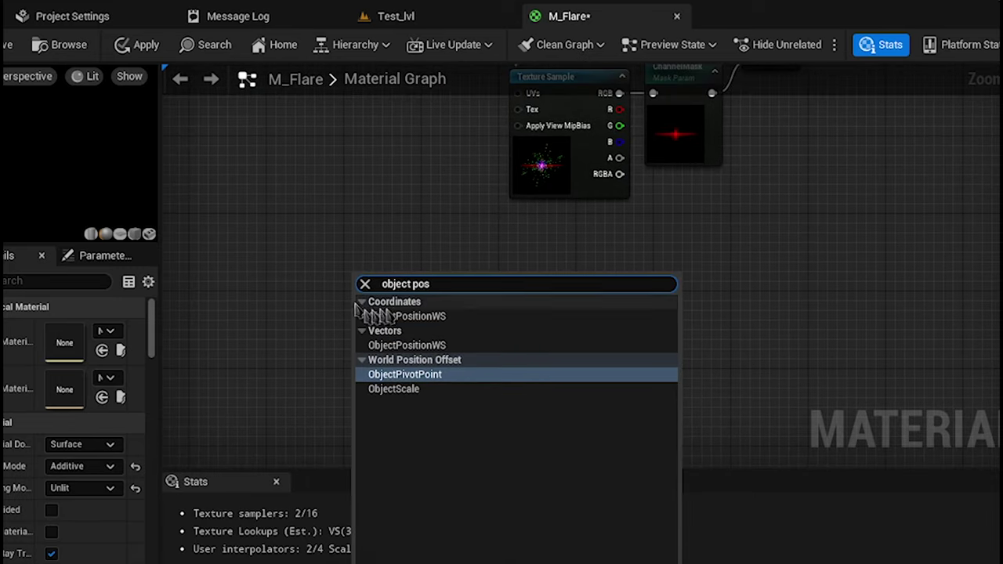
pyautogui.click(444, 317)
pyautogui.moveTo(418, 326); pyautogui.dragTo(468, 359)
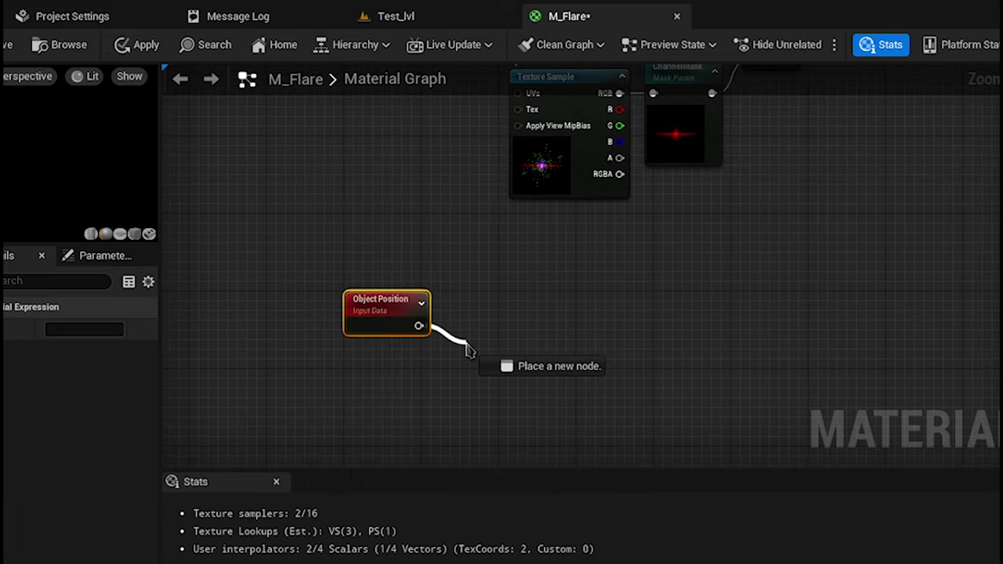
pyautogui.write('distance')
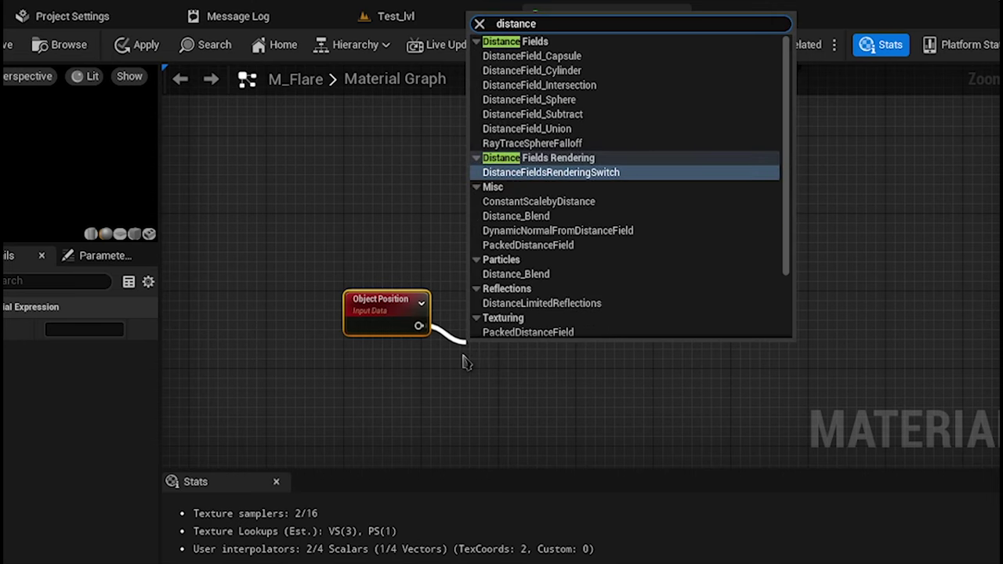
pyautogui.click(513, 292)
# - Add a Camera Position node and wire it into Distance's B input
pyautogui.moveTo(522, 298); pyautogui.dragTo(514, 250, button='right')
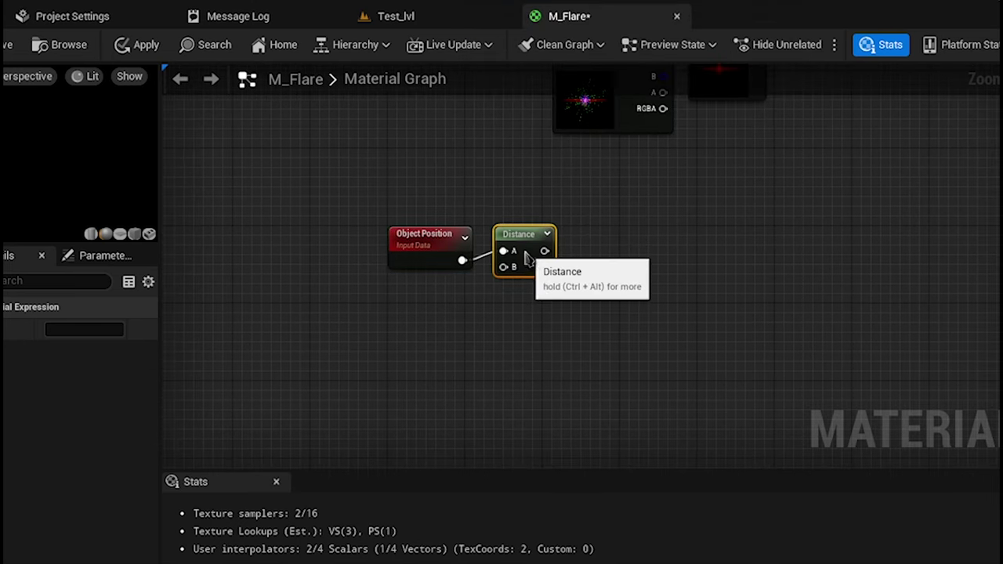
pyautogui.rightClick(406, 319)
pyautogui.write('camera')
pyautogui.click(456, 316)
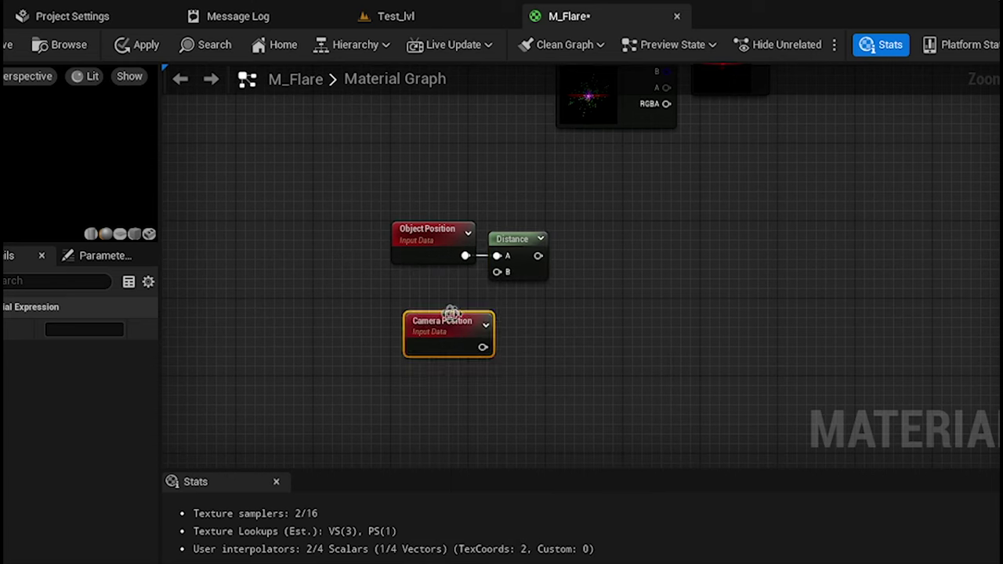
pyautogui.moveTo(468, 332); pyautogui.dragTo(497, 270)
pyautogui.moveTo(532, 261); pyautogui.dragTo(354, 301, button='right')
# - Divide the distance by a new FlareFade scalar parameter
pyautogui.moveTo(360, 296); pyautogui.dragTo(396, 286)
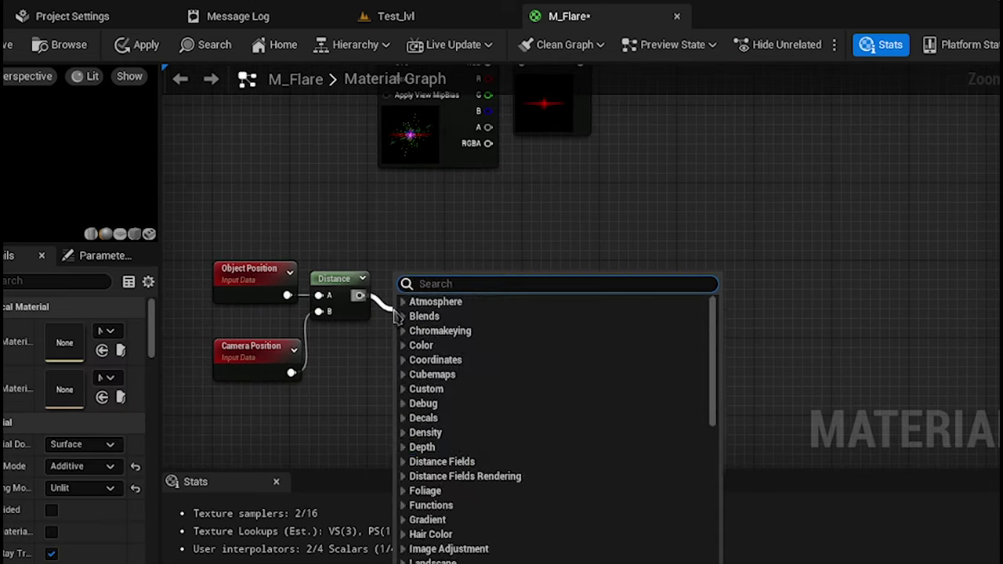
pyautogui.write('divide')
pyautogui.click(409, 317)
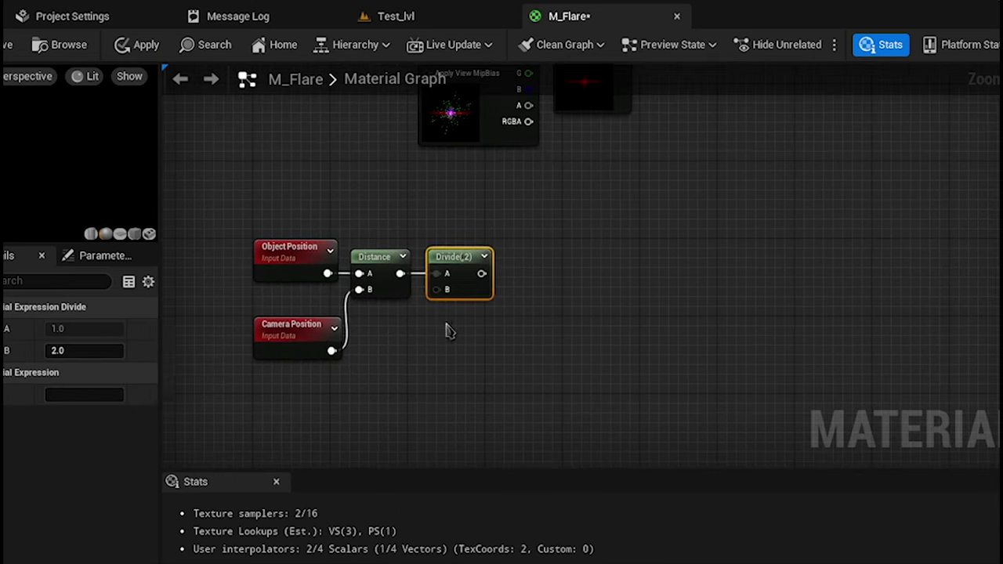
pyautogui.rightClick(400, 342)
pyautogui.write('scala')
pyautogui.click(453, 112)
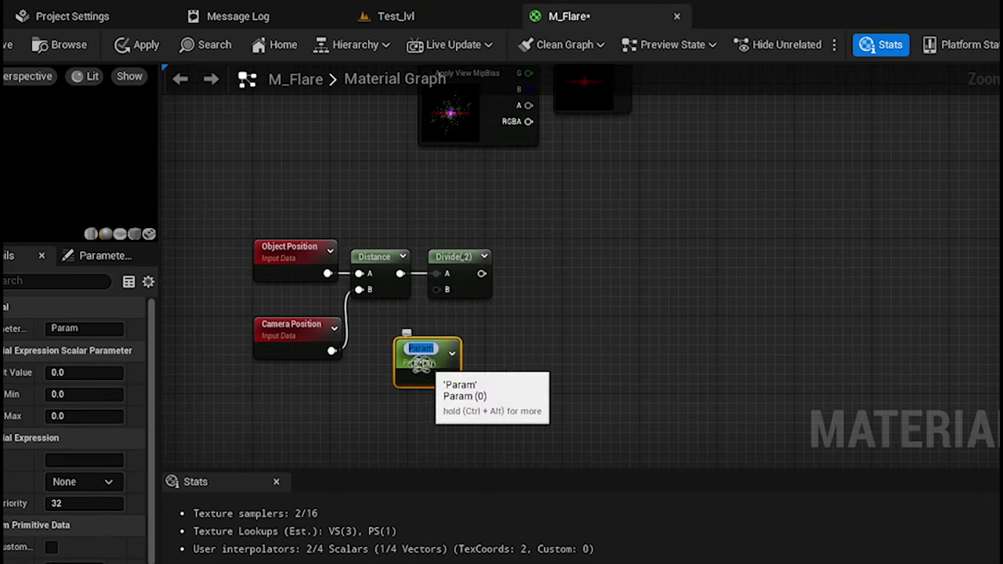
pyautogui.write('FlareFade')
pyautogui.moveTo(484, 394); pyautogui.dragTo(613, 370, button='right')
pyautogui.moveTo(562, 341)
pyautogui.mouseDown()
pyautogui.moveTo(508, 311)
pyautogui.moveTo(566, 265)
pyautogui.mouseUp()
pyautogui.moveTo(617, 306); pyautogui.dragTo(474, 350, button='right')
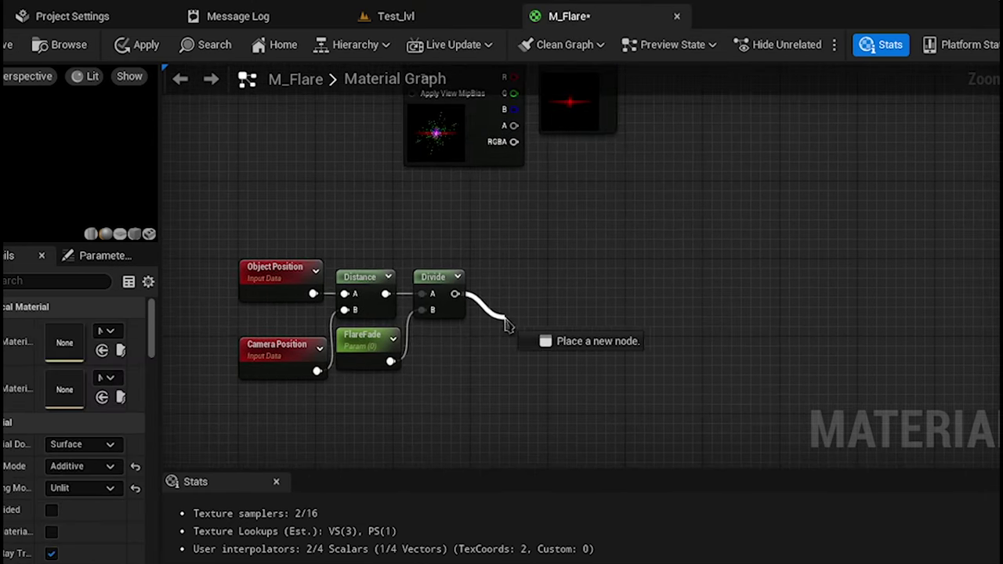
# - Raise the divided distance to power 4, then clamp the result
pyautogui.moveTo(506, 325); pyautogui.dragTo(506, 326)
pyautogui.write('po')
pyautogui.press('Return')
pyautogui.moveTo(545, 356); pyautogui.dragTo(521, 310)
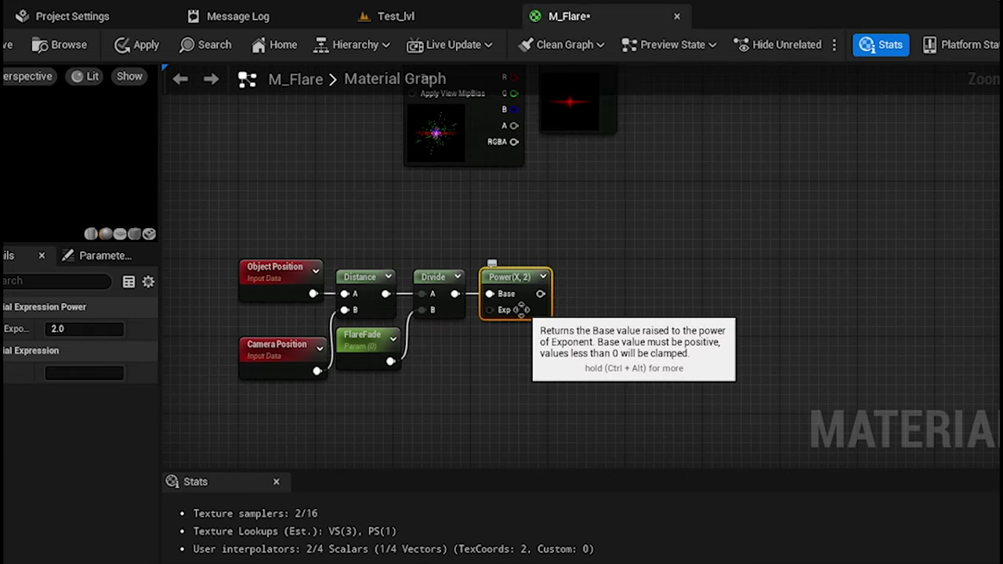
pyautogui.click(83, 328)
pyautogui.moveTo(405, 392); pyautogui.dragTo(314, 410, button='right')
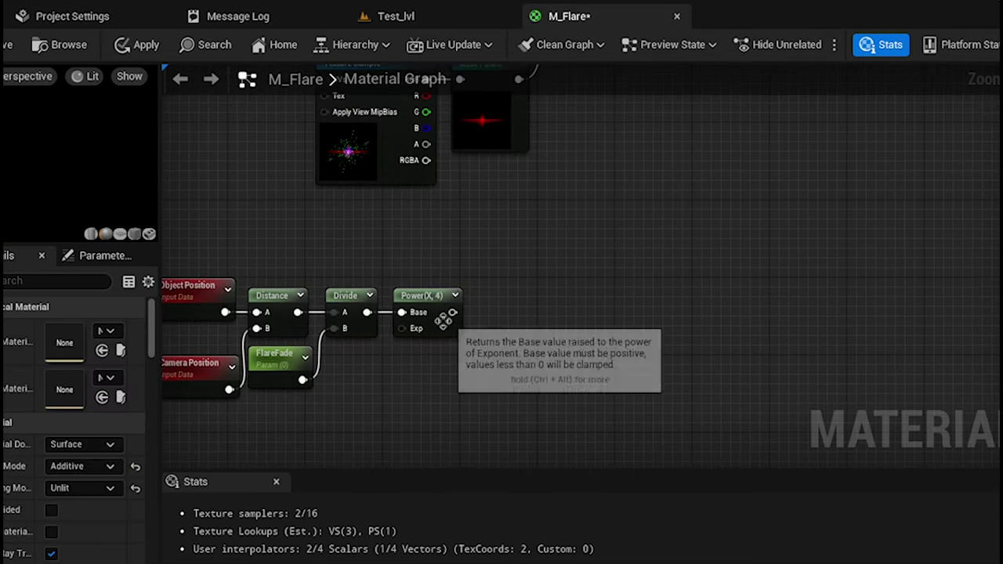
pyautogui.moveTo(452, 312); pyautogui.dragTo(486, 337)
pyautogui.write('clam')
pyautogui.press('Return')
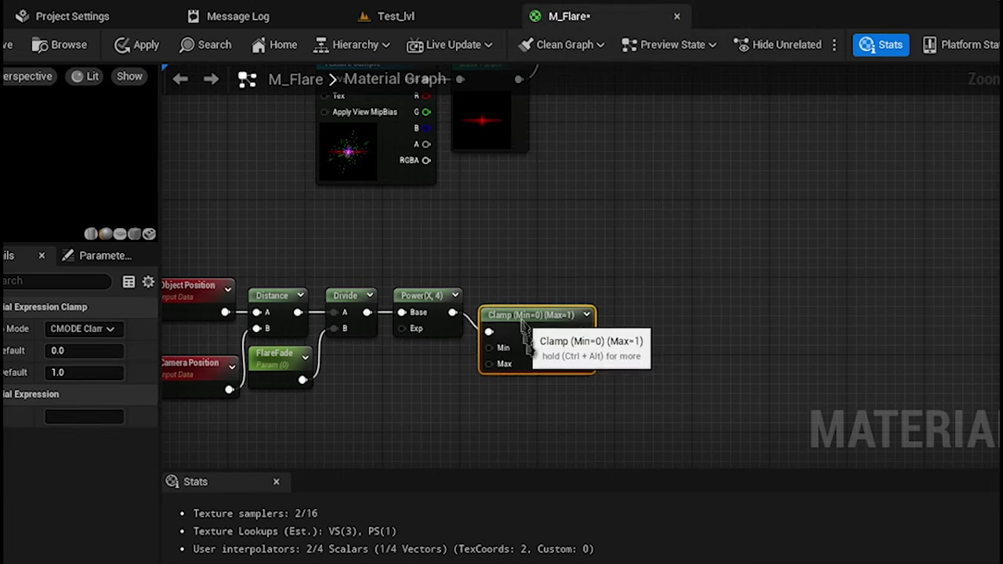
pyautogui.moveTo(585, 317); pyautogui.dragTo(513, 329, button='right')
# - Add a Lerp with ChannelMask as A and the clamp as alpha, wired into Opacity
pyautogui.write('lerp')
pyautogui.moveTo(513, 329)
pyautogui.mouseDown()
pyautogui.moveTo(571, 337)
pyautogui.moveTo(571, 290)
pyautogui.mouseUp()
pyautogui.click(606, 93)
pyautogui.moveTo(571, 315); pyautogui.dragTo(551, 401, button='right')
pyautogui.moveTo(551, 402); pyautogui.dragTo(423, 176)
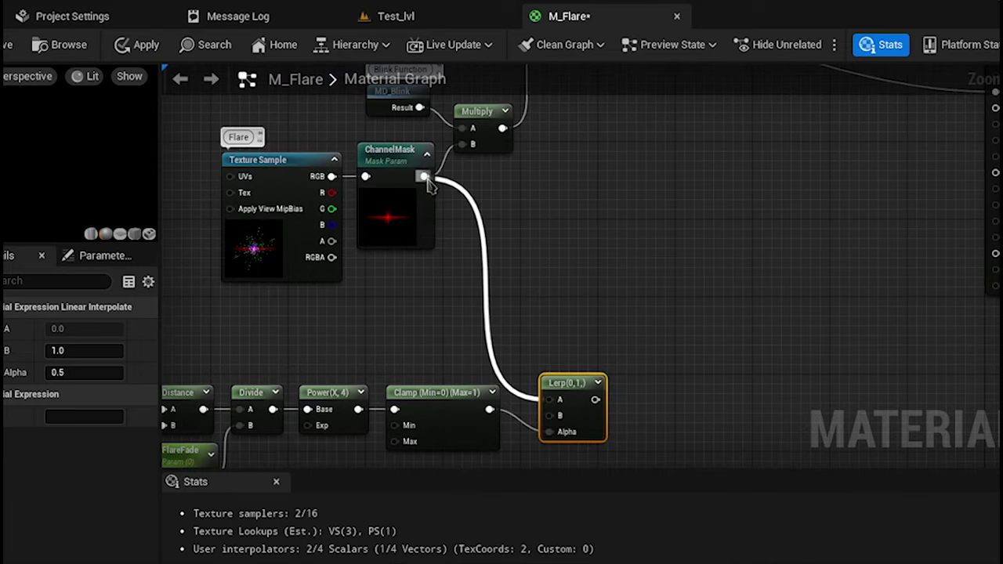
pyautogui.moveTo(566, 382)
pyautogui.mouseDown()
pyautogui.moveTo(523, 236)
pyautogui.moveTo(548, 236)
pyautogui.mouseUp()
pyautogui.moveTo(627, 271); pyautogui.dragTo(466, 345, button='right')
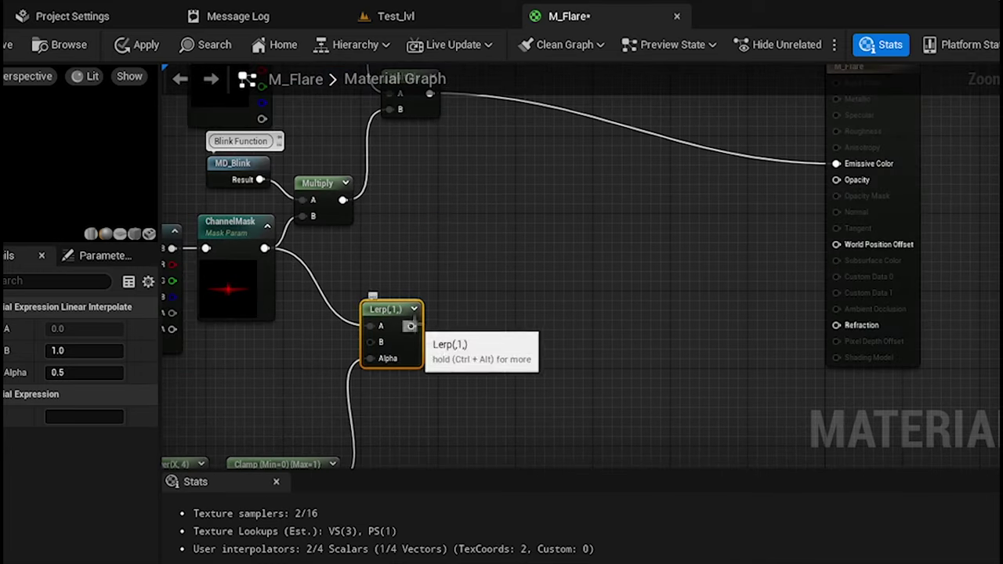
pyautogui.moveTo(411, 326); pyautogui.dragTo(836, 180)
pyautogui.click(701, 302)
pyautogui.scroll(-4, 628, 355)
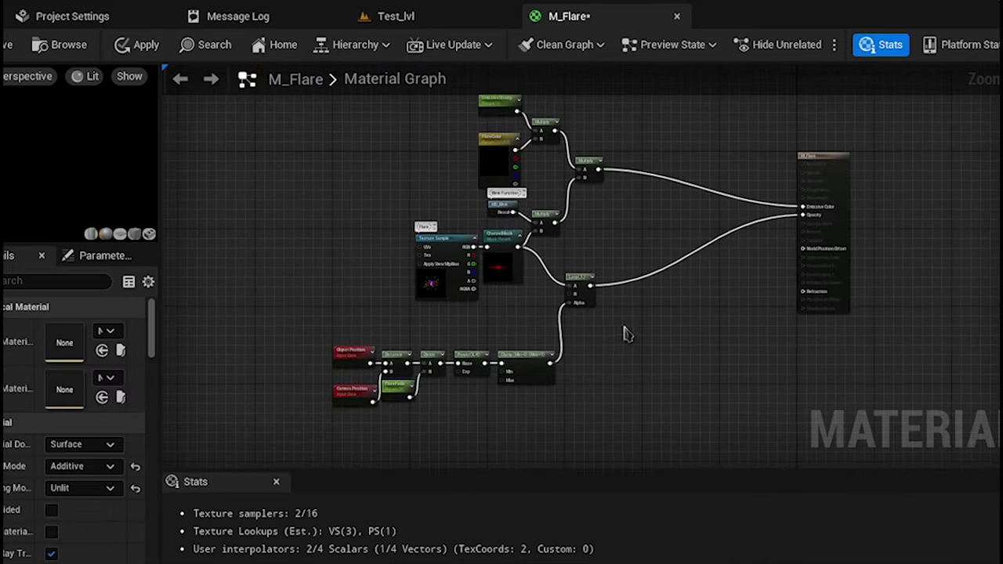
# - Save M_Flare, create the MI_Flare instance from it in the Flares folder, and open it
pyautogui.click(8, 45)
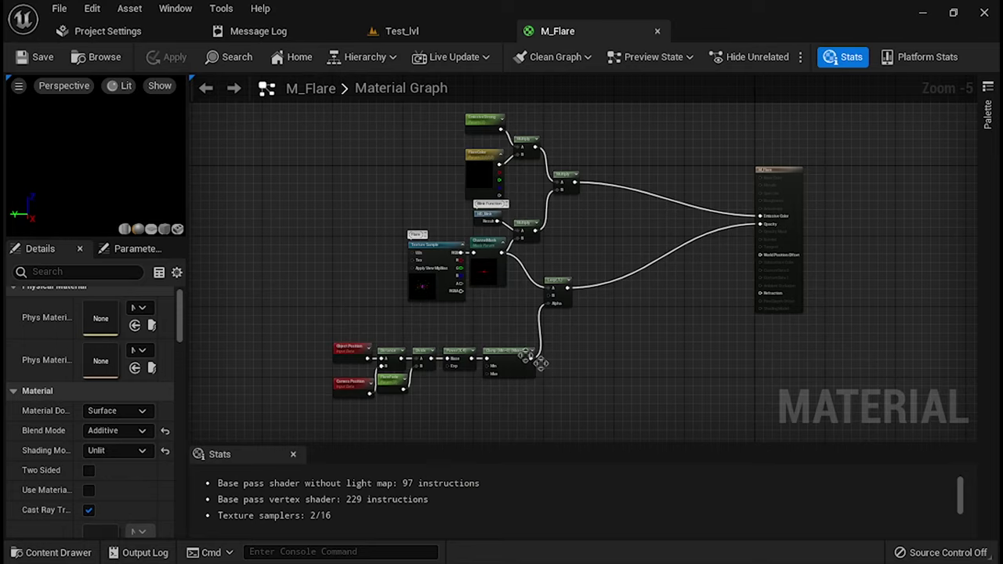
pyautogui.click(53, 552)
pyautogui.click(94, 459)
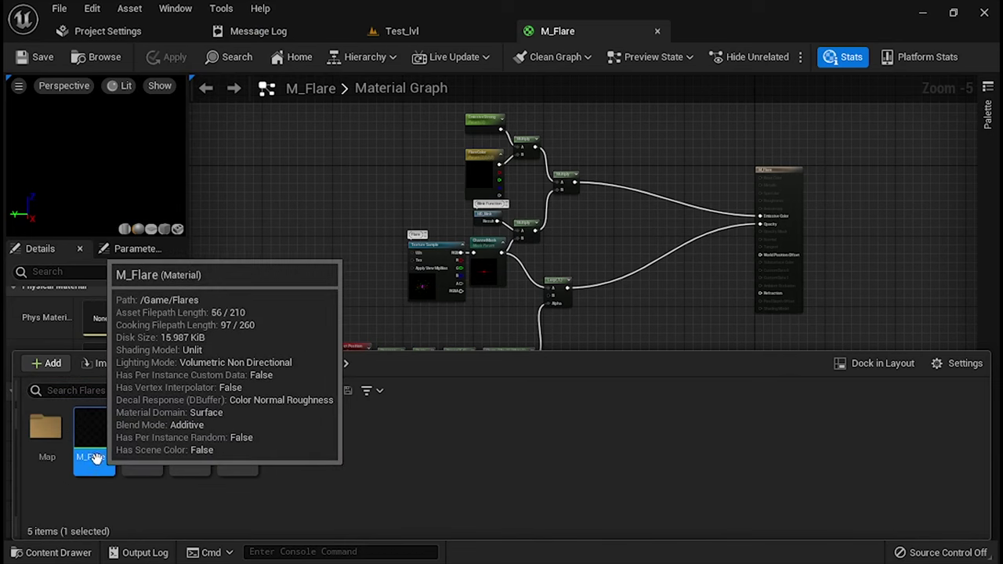
pyautogui.rightClick(94, 465)
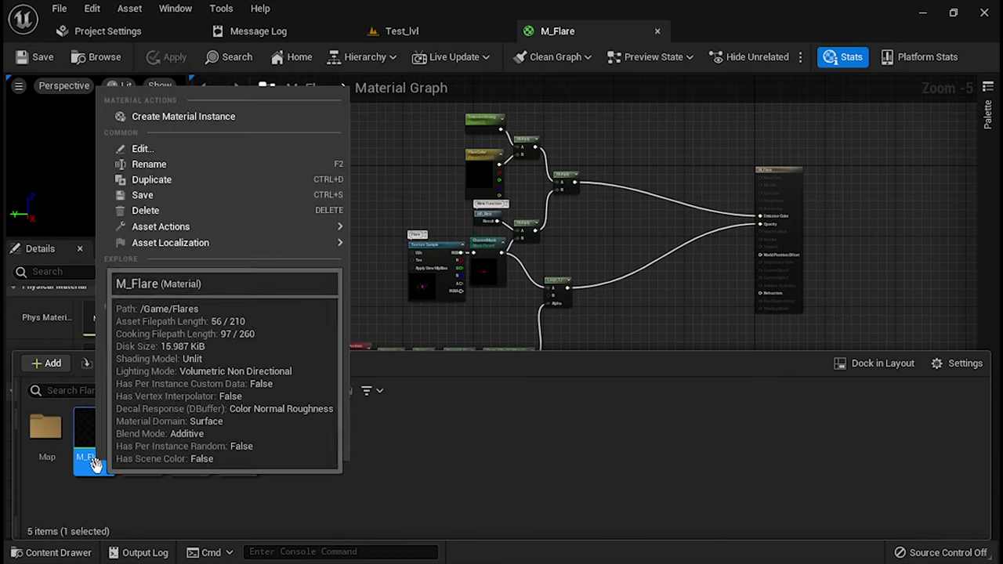
pyautogui.click(202, 124)
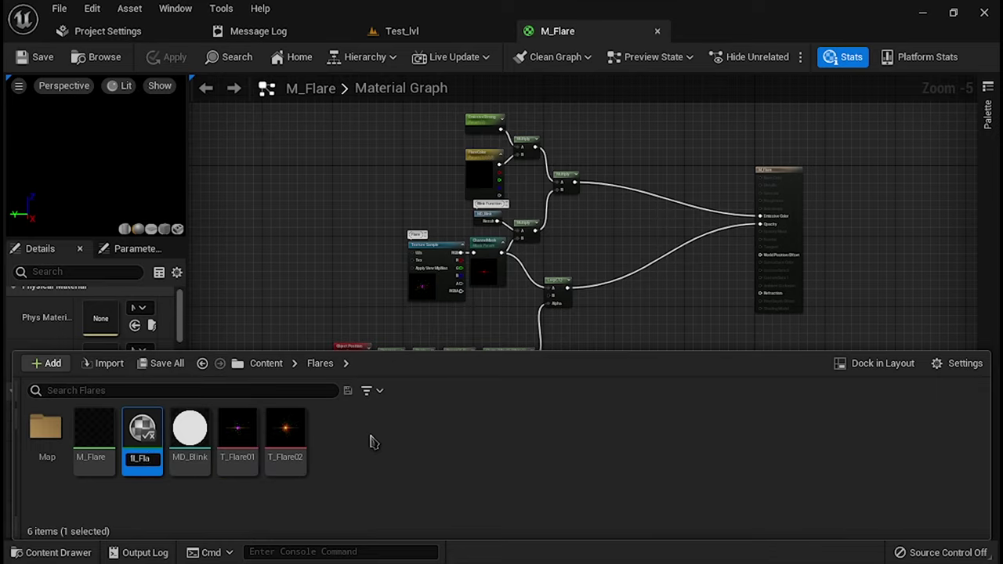
pyautogui.press('Return')
pyautogui.doubleClick(202, 435)
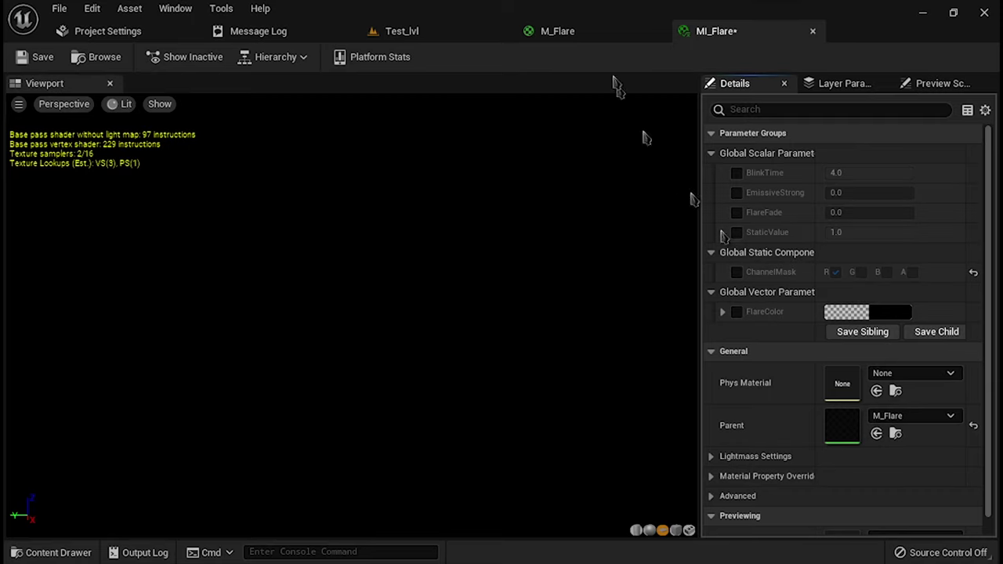
# - Convert M_Flare's Texture Sample into a parameter named FlareTexture
pyautogui.click(601, 36)
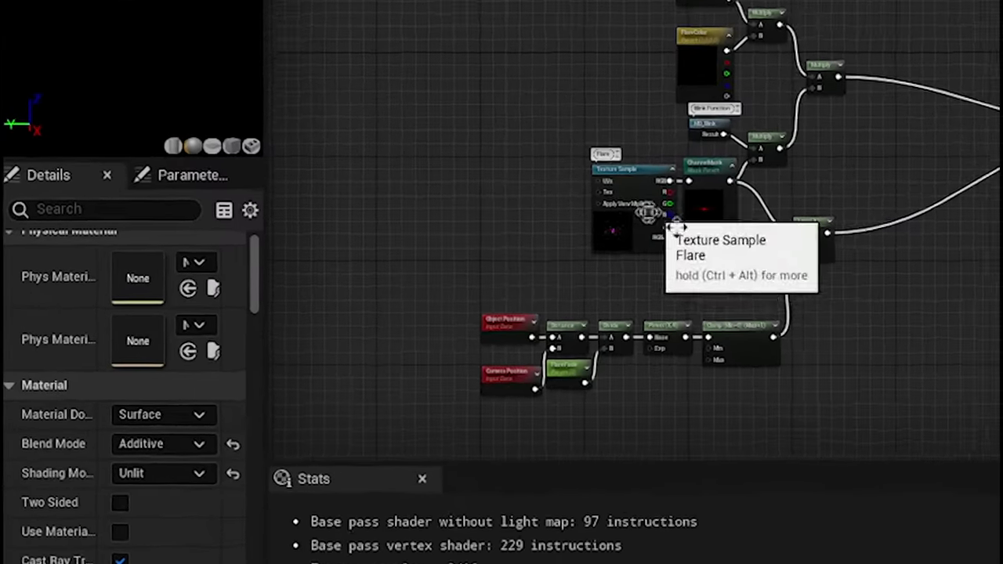
pyautogui.click(666, 180)
pyautogui.rightClick(676, 168)
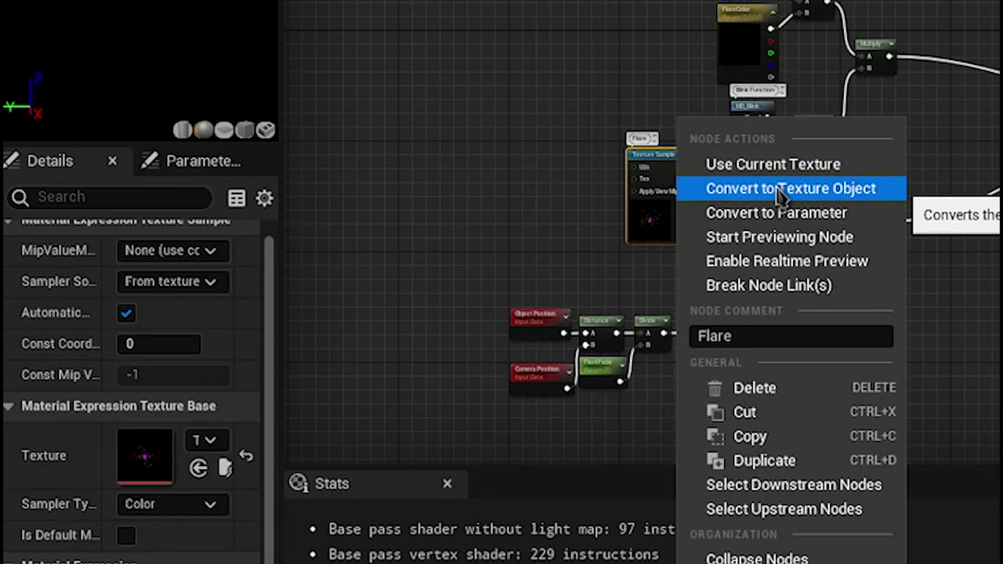
pyautogui.click(815, 225)
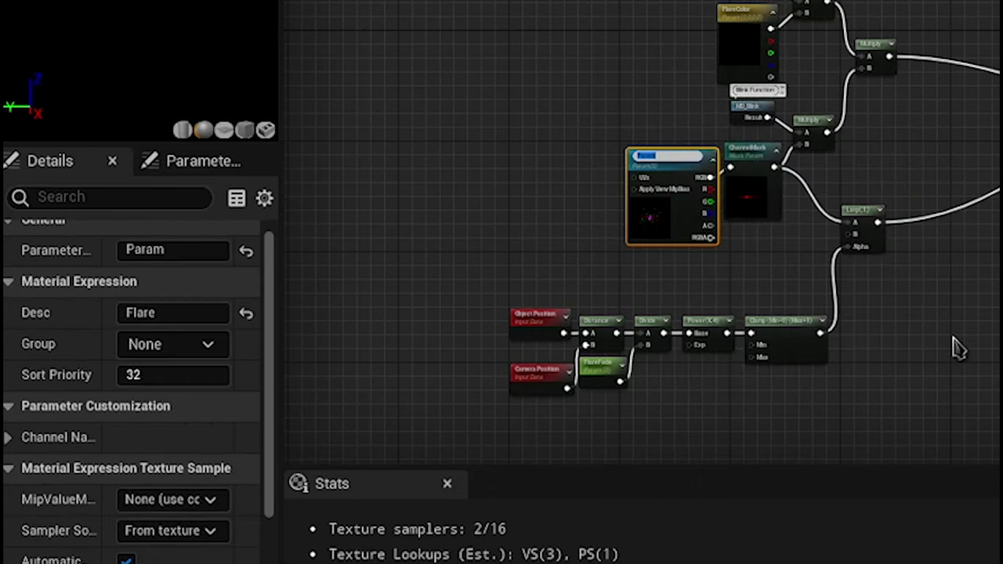
pyautogui.scroll(3, 632, 174)
pyautogui.write('FlareTexture')
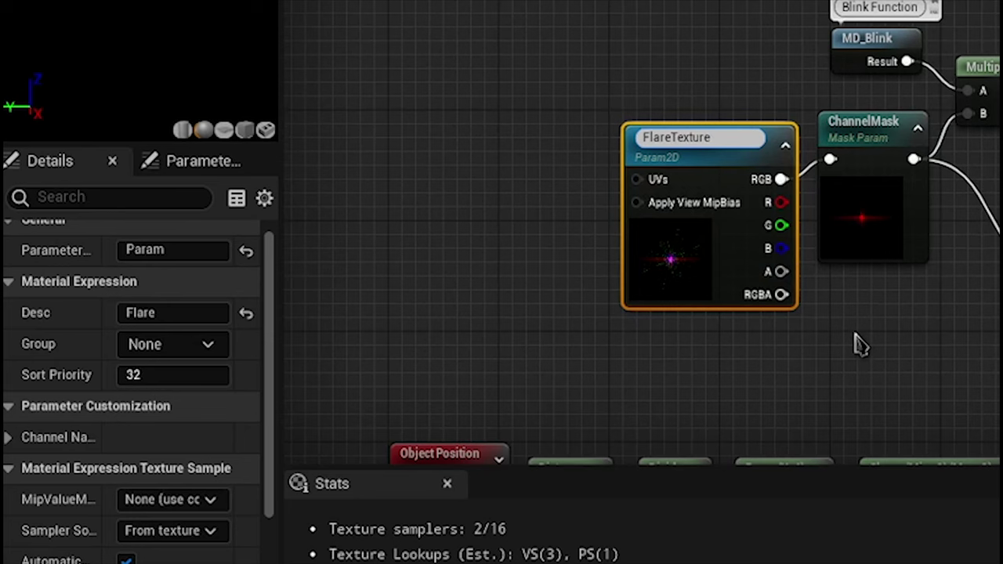
pyautogui.press('Return')
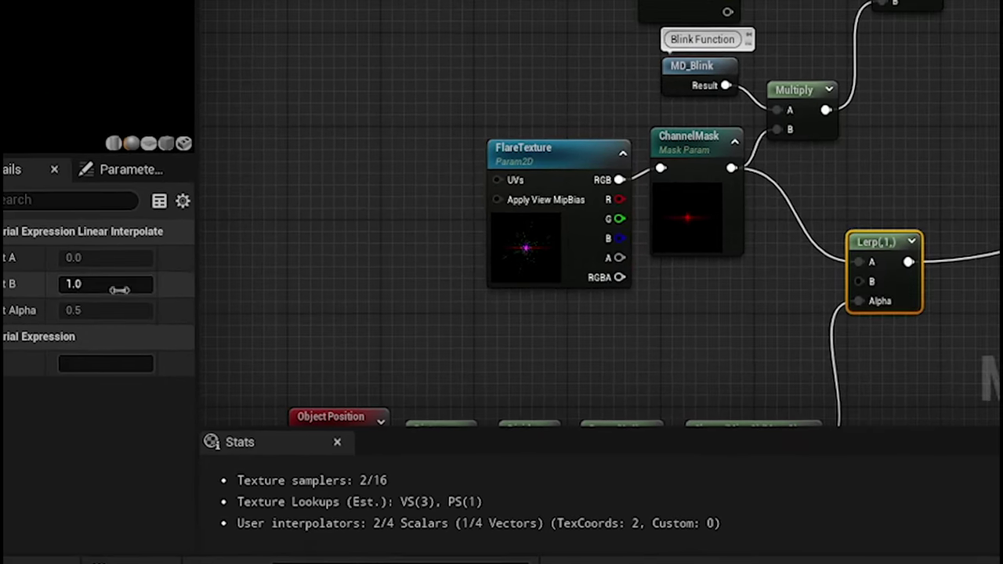
# - Set the Lerp's B constant to 0 and save the material
pyautogui.click(110, 288)
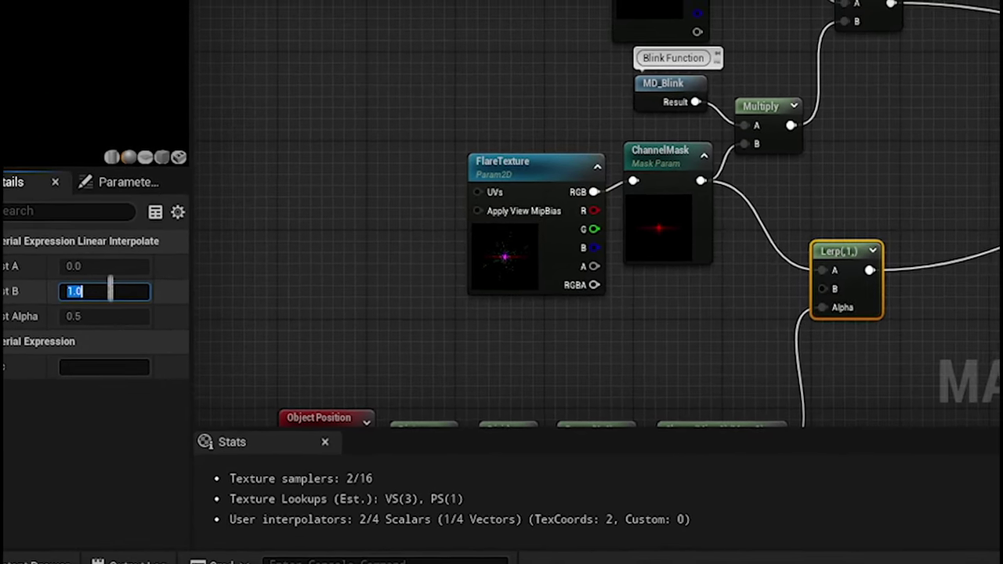
pyautogui.write('0')
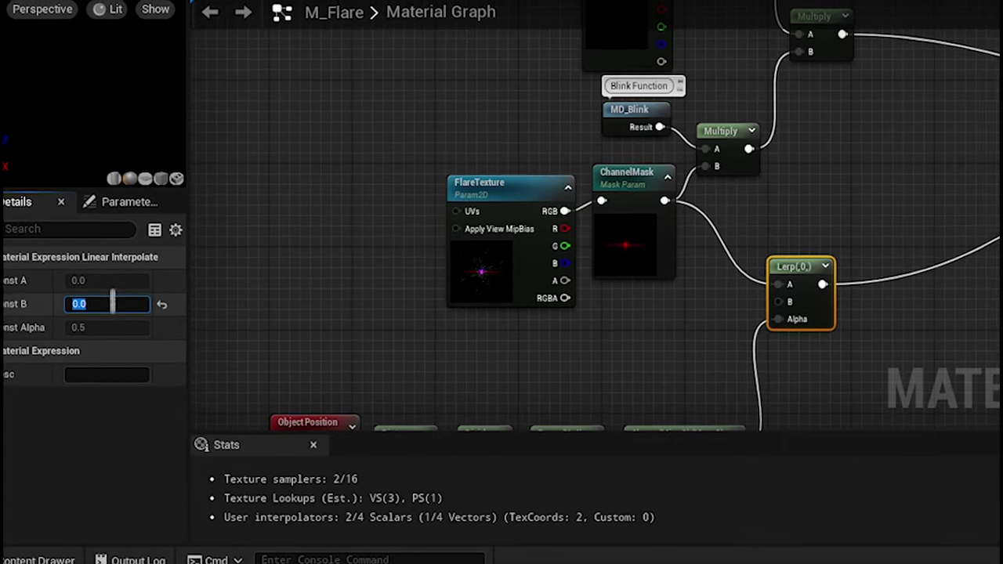
pyautogui.press('Escape')
pyautogui.click(24, 3)
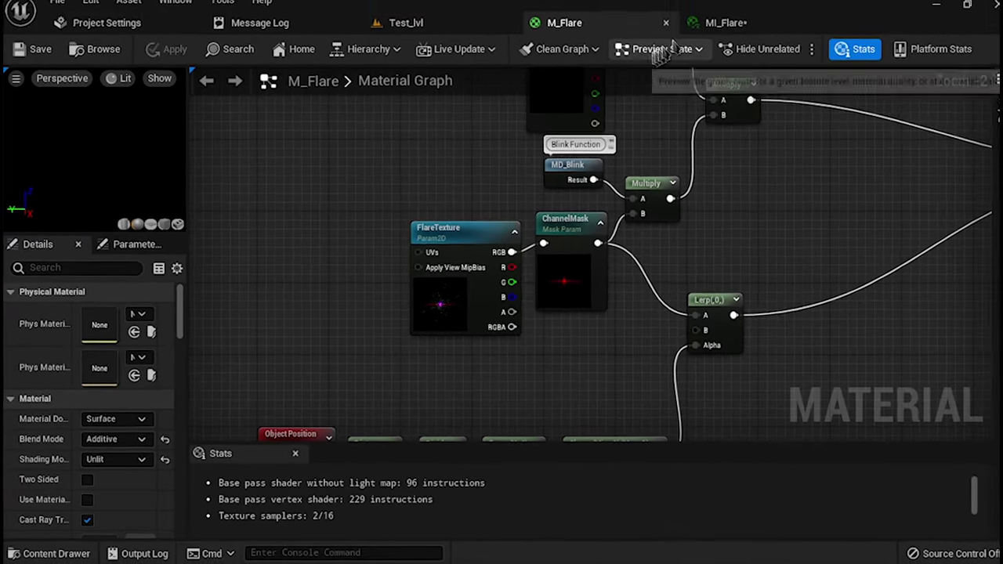
pyautogui.click(716, 30)
# - Override EmissiveStrong to 1000 and set FlareColor to full red
pyautogui.click(736, 192)
pyautogui.moveTo(846, 193); pyautogui.dragTo(869, 193)
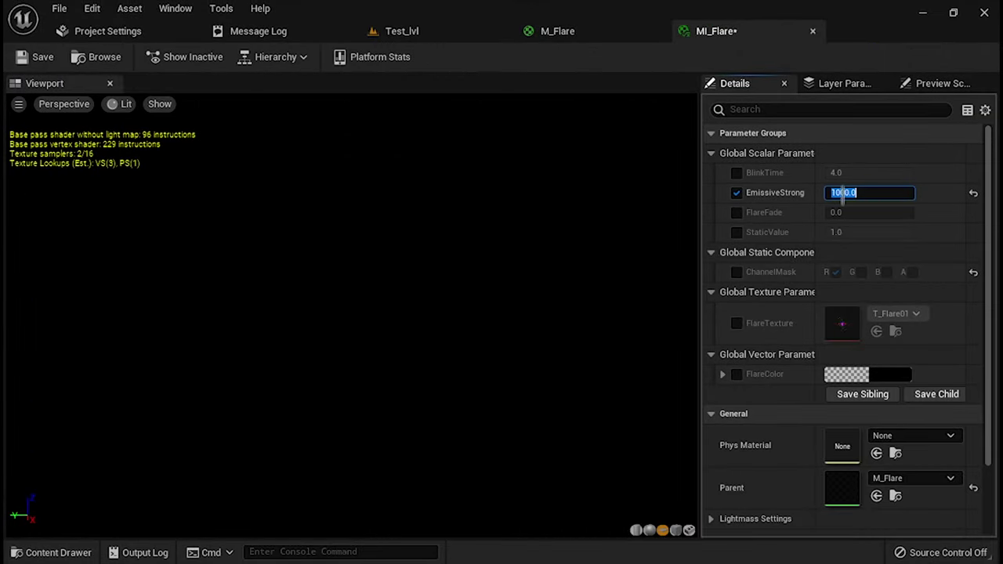
pyautogui.press('Return')
pyautogui.click(846, 374)
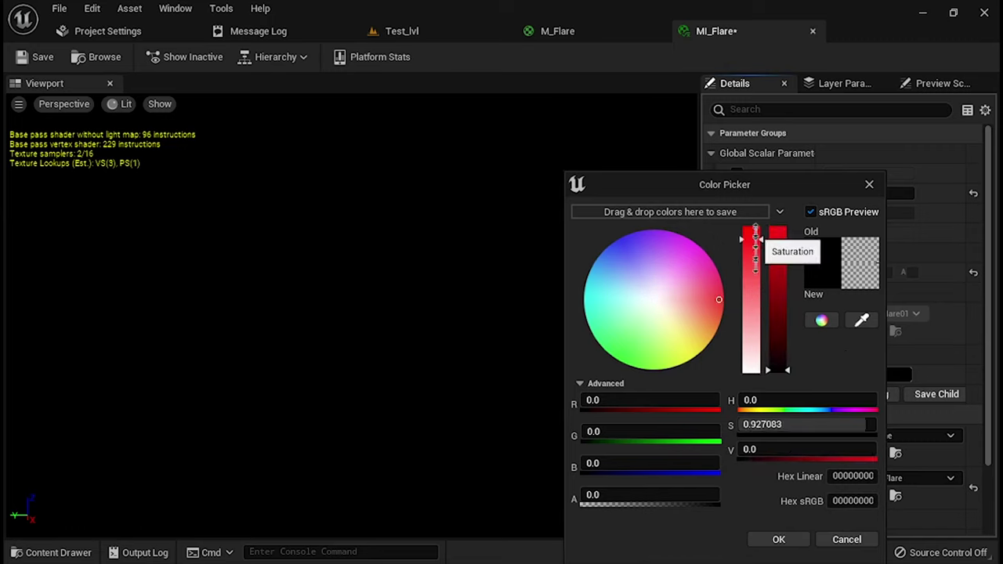
pyautogui.click(776, 232)
pyautogui.click(778, 539)
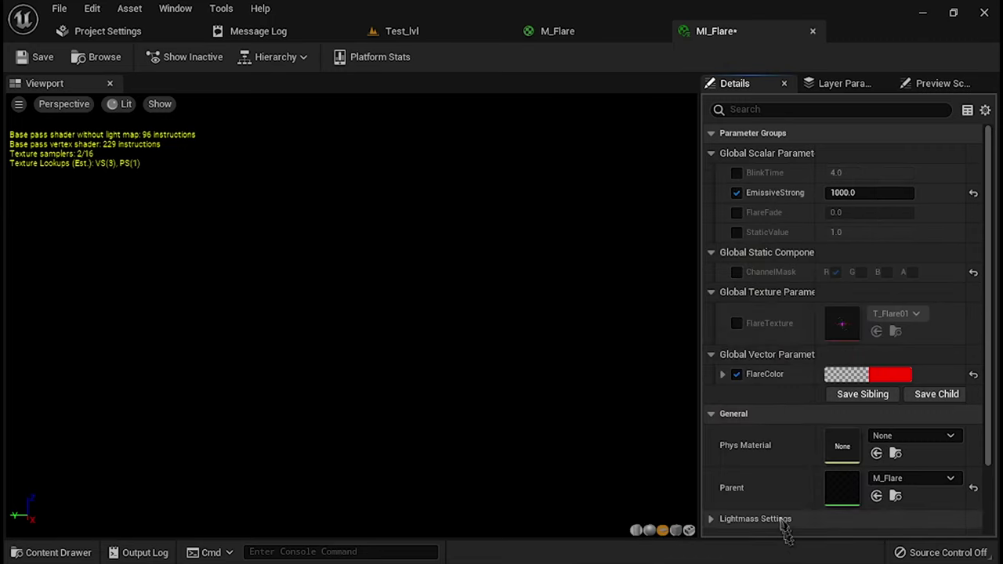
# - Enable the ChannelMask, BlinkTime and StaticValue overrides, with BlinkTime set to 3.3
pyautogui.click(736, 272)
pyautogui.write('1500')
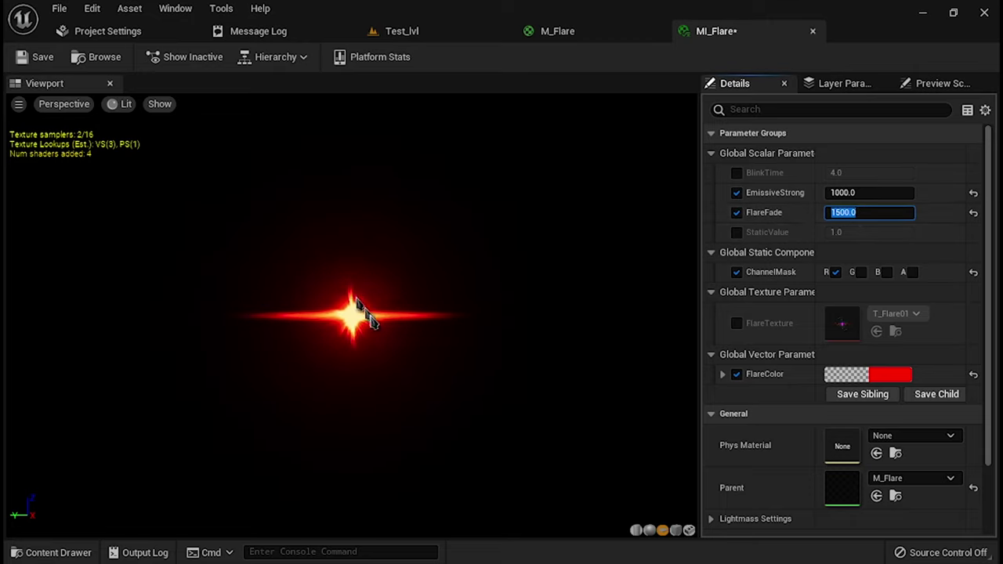
pyautogui.click(737, 172)
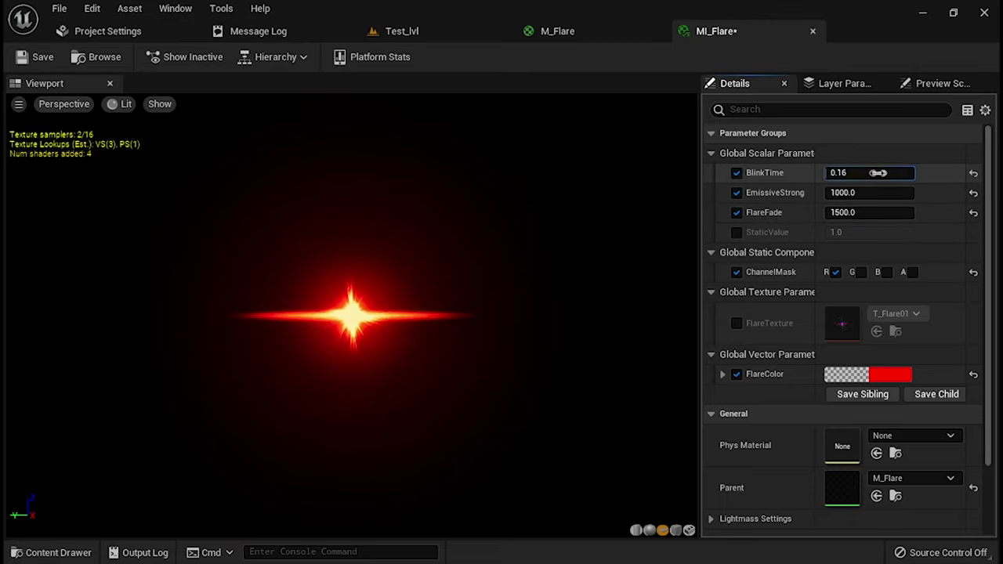
pyautogui.click(736, 232)
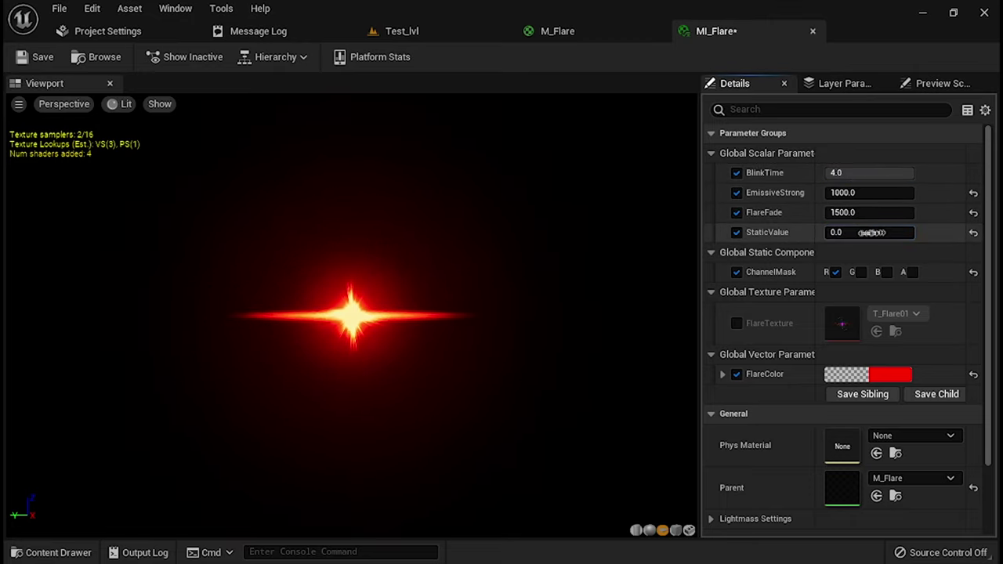
pyautogui.click(888, 174)
pyautogui.write('.')
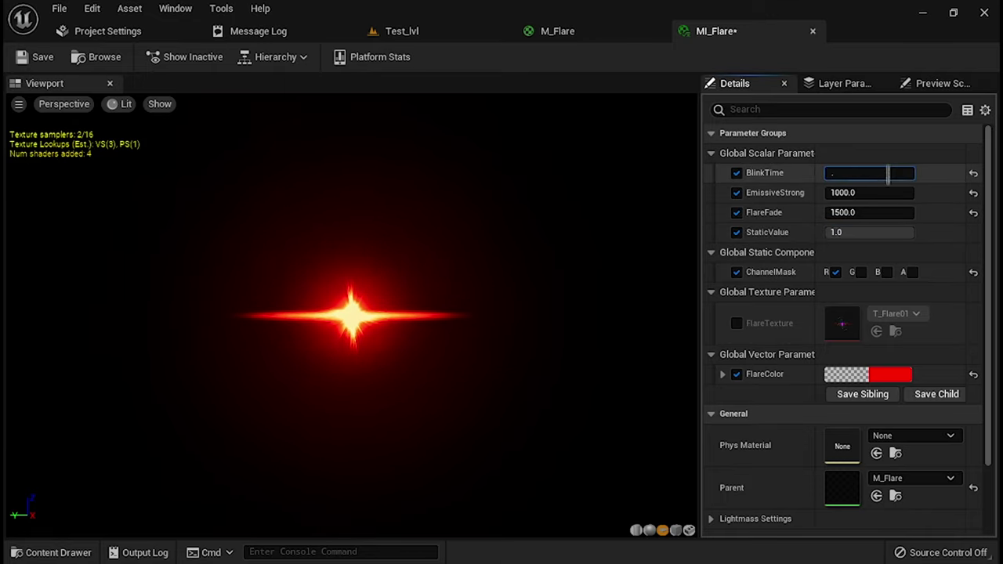
pyautogui.write('3.3')
pyautogui.press('Return')
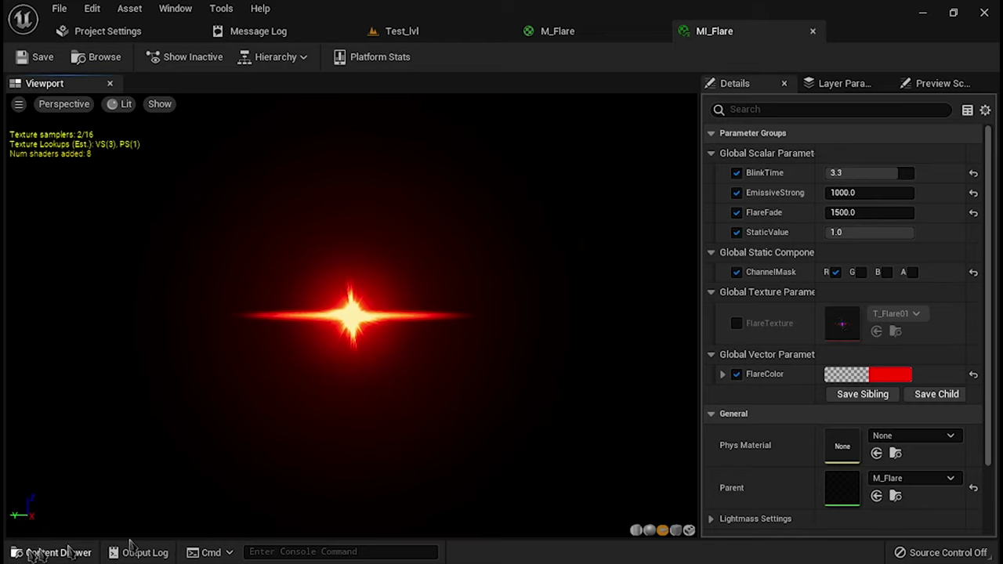
# - Build NS_Flare in the Flares folder from the Directional Burst emitter template and open it
pyautogui.click(36, 552)
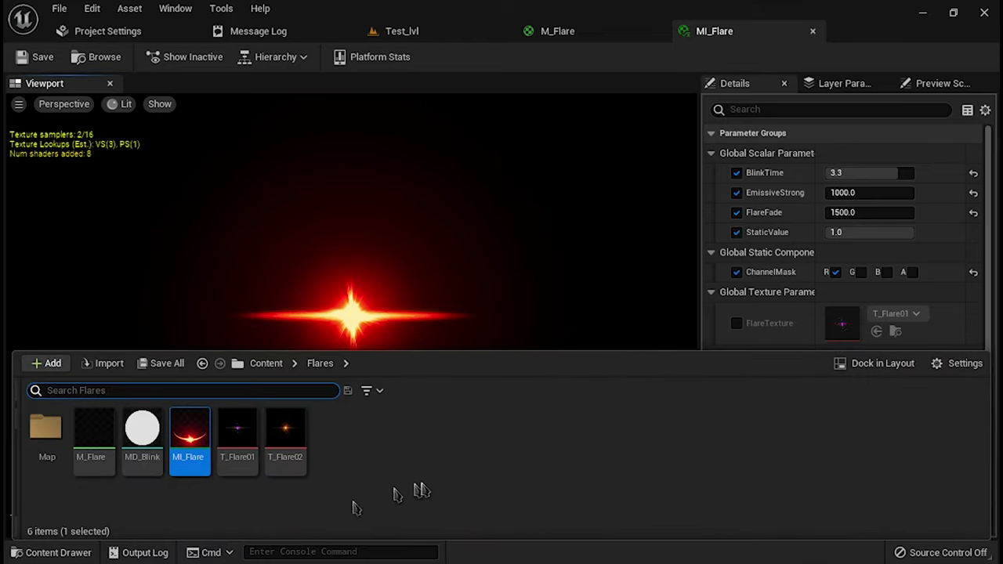
pyautogui.click(424, 485)
pyautogui.rightClick(430, 459)
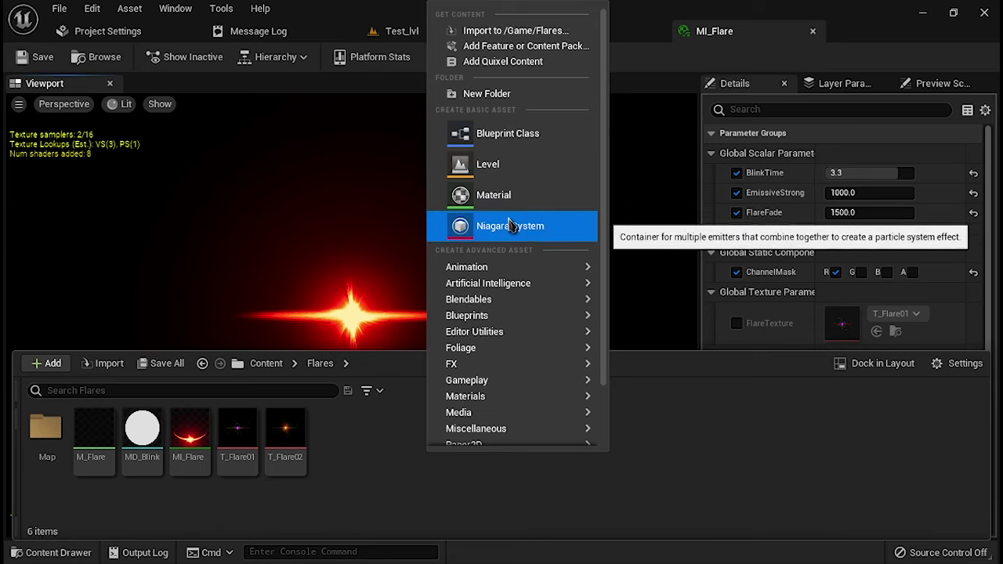
pyautogui.click(521, 233)
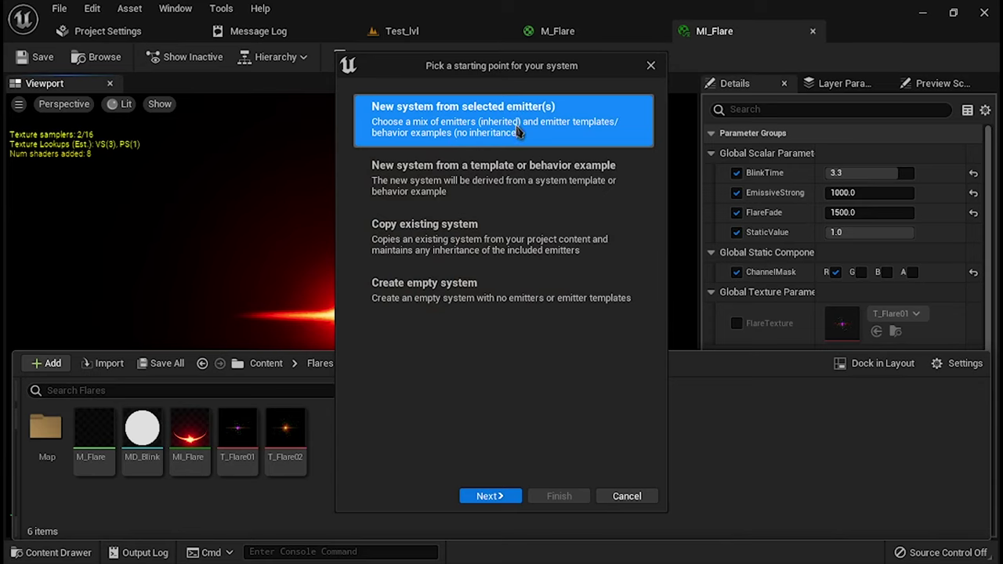
pyautogui.click(489, 498)
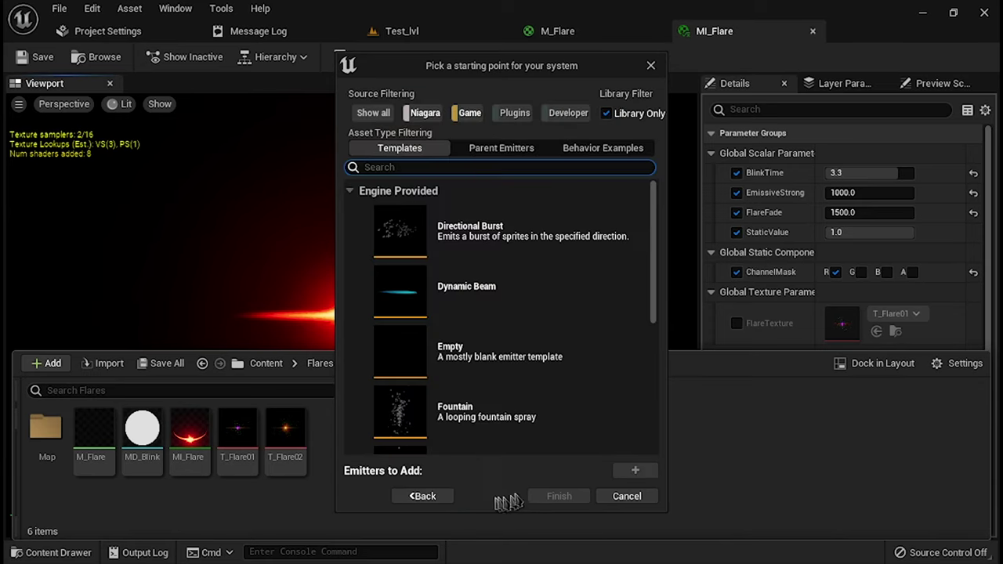
pyautogui.click(487, 252)
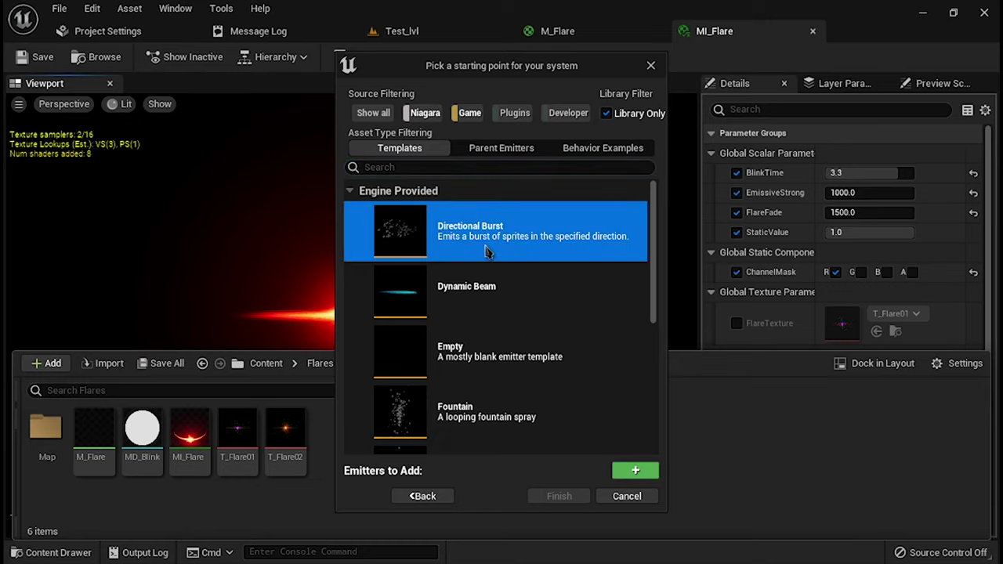
pyautogui.click(636, 470)
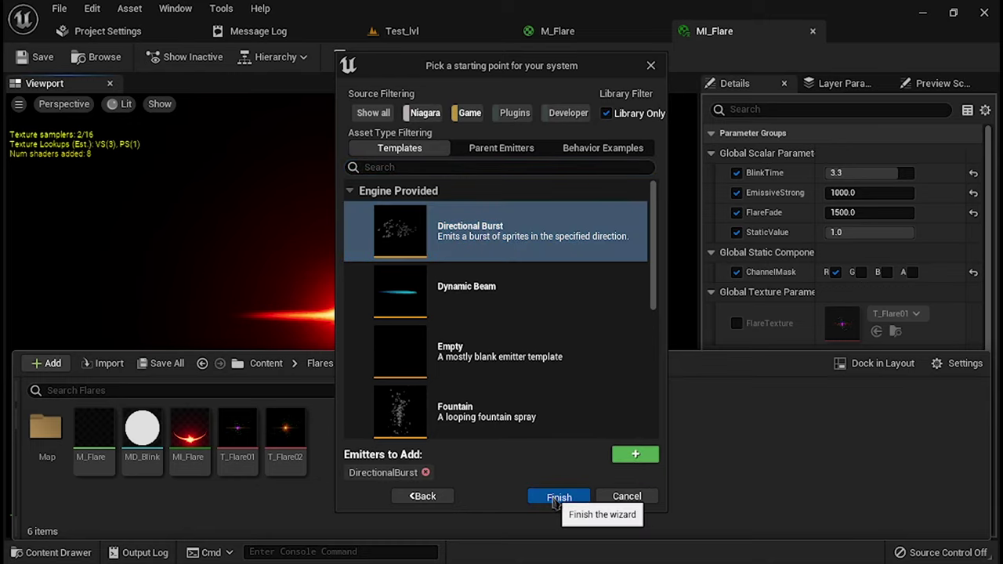
pyautogui.click(557, 497)
pyautogui.write('NS_Flare')
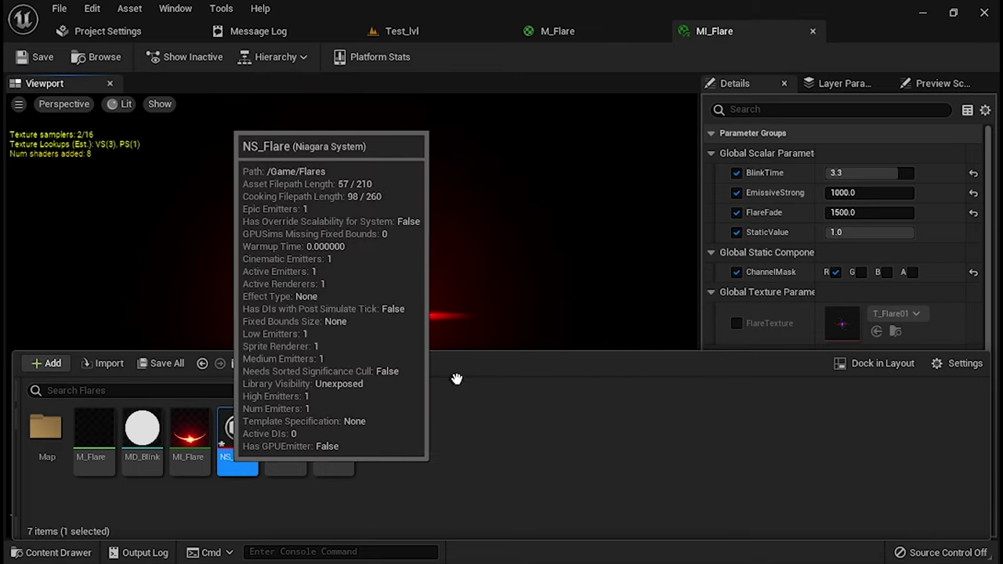
pyautogui.press('Return')
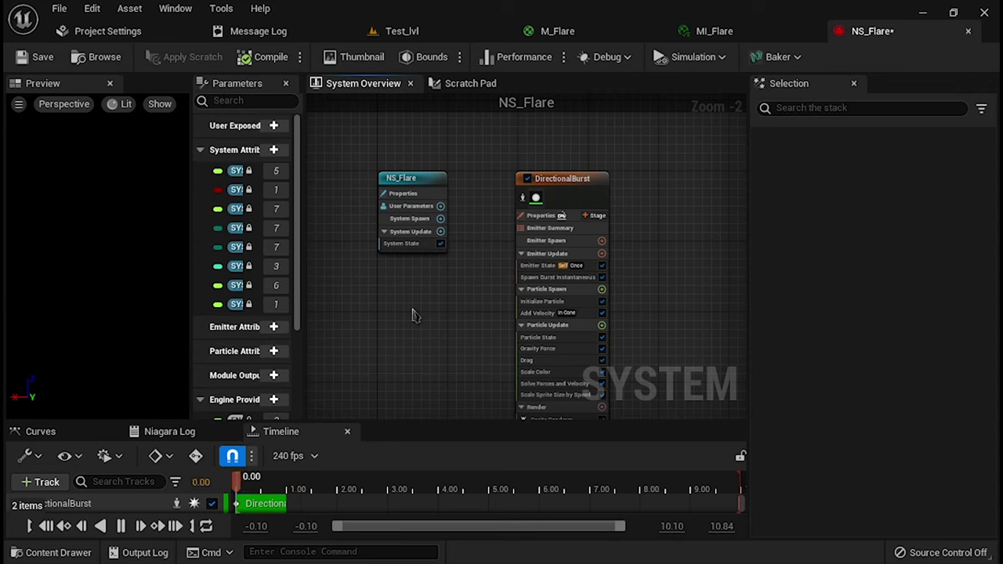
# - Add two float user parameters to the NS_Flare system
pyautogui.click(421, 192)
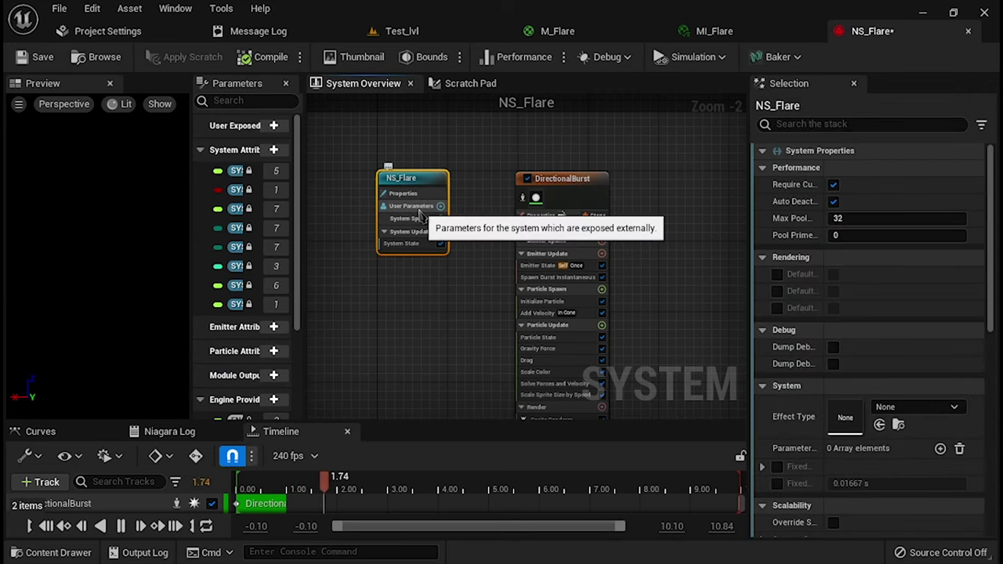
pyautogui.click(418, 208)
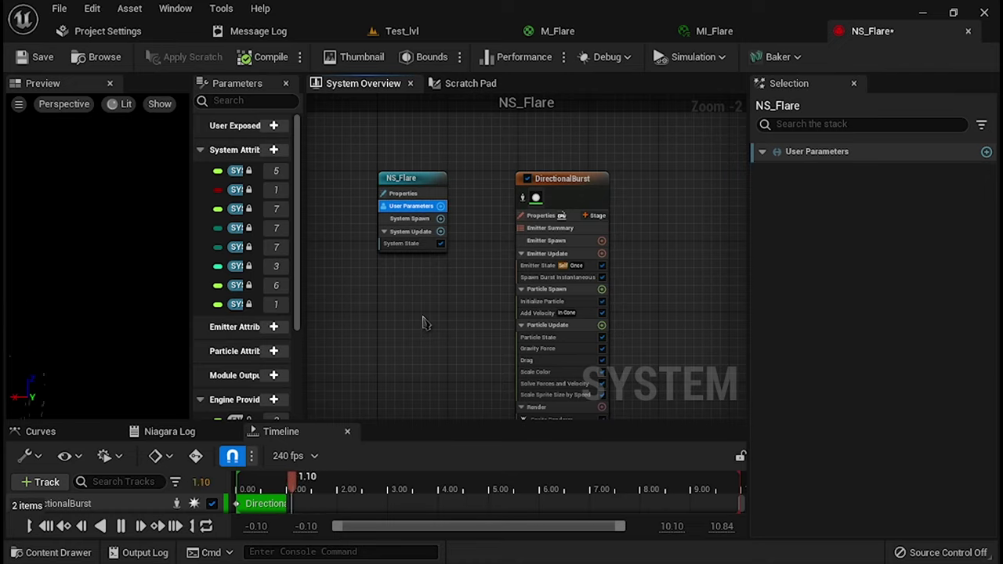
pyautogui.click(986, 152)
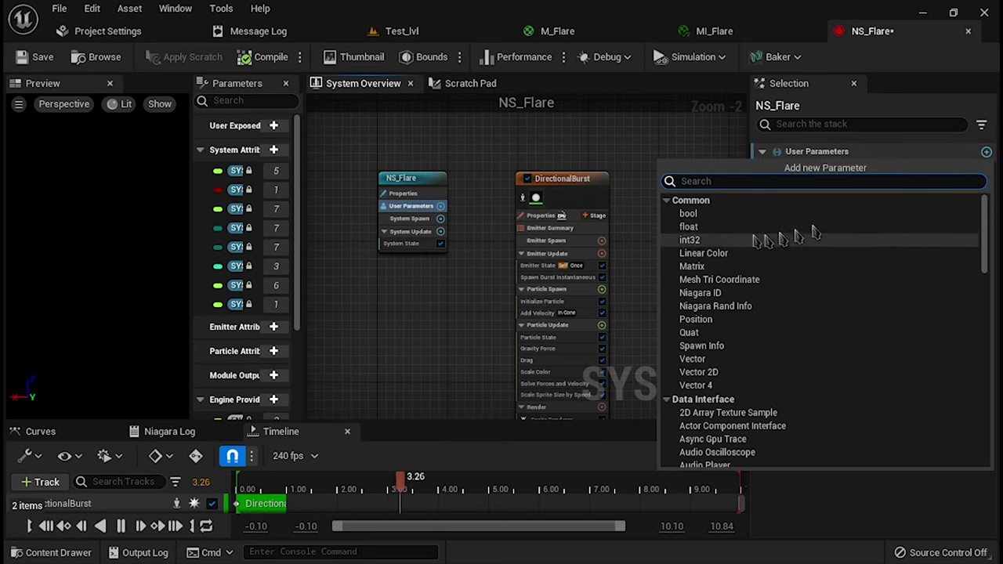
pyautogui.click(712, 228)
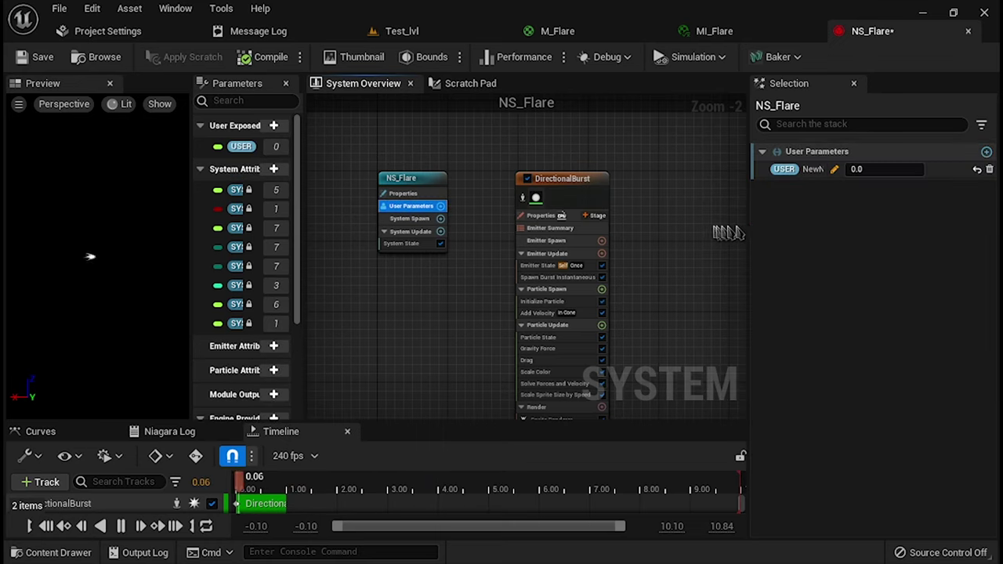
pyautogui.click(987, 152)
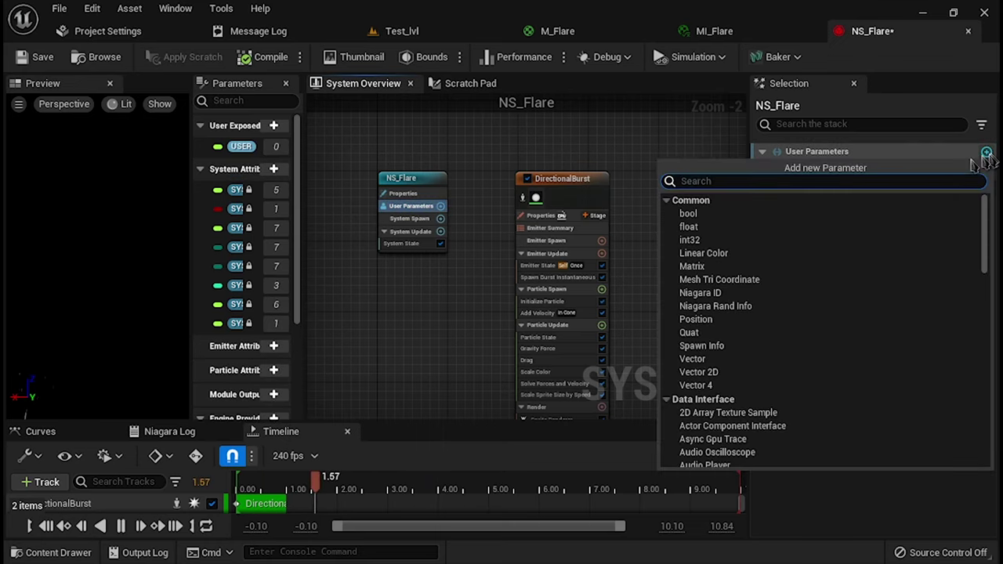
pyautogui.click(758, 229)
# - Name the parameters Size and LifeTime, with LifeTime 0.016666 and Size 50.0
pyautogui.rightClick(822, 169)
pyautogui.click(839, 229)
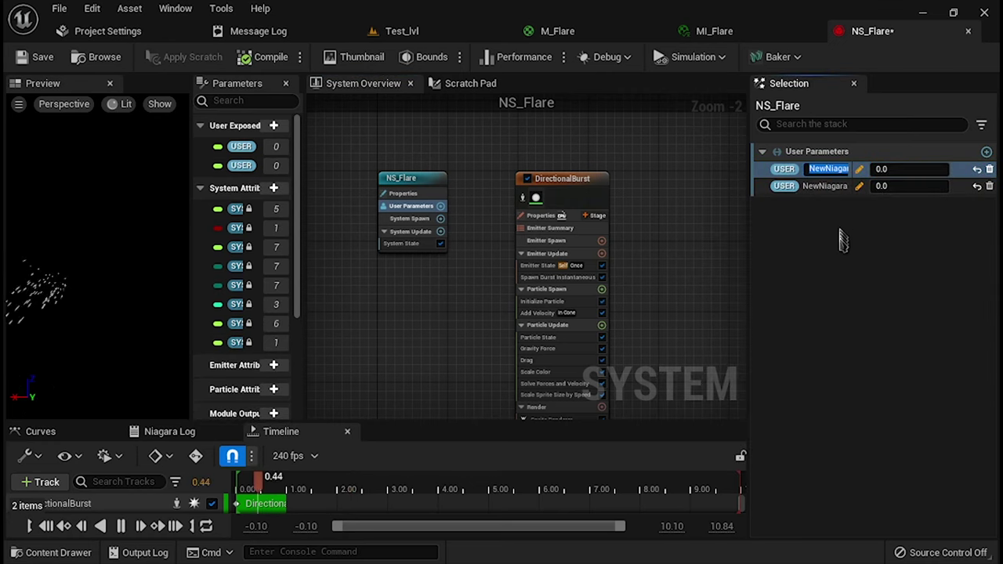
pyautogui.write('Size')
pyautogui.press('Return')
pyautogui.rightClick(822, 179)
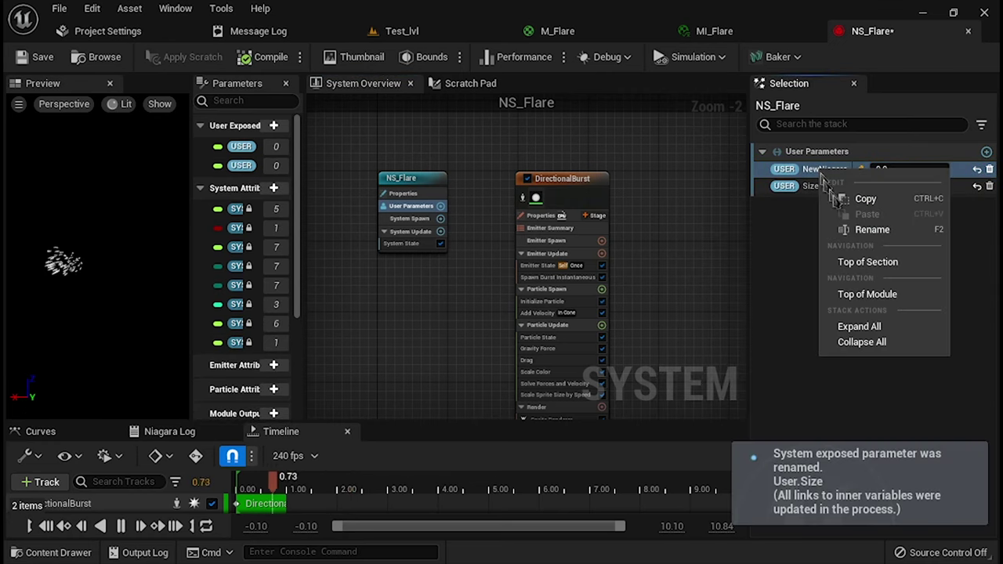
pyautogui.click(865, 229)
pyautogui.write('LifeTime')
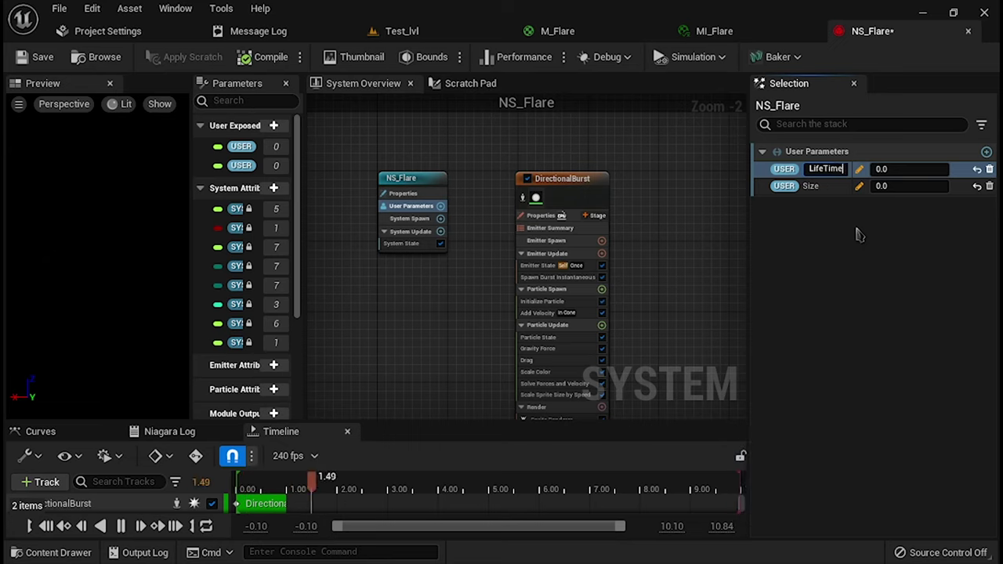
pyautogui.press('Return')
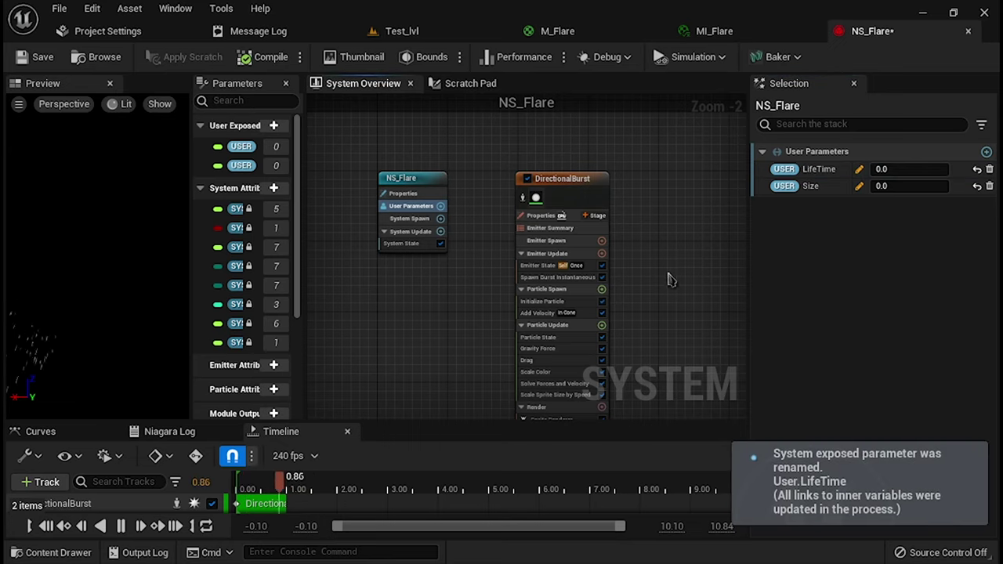
pyautogui.click(907, 170)
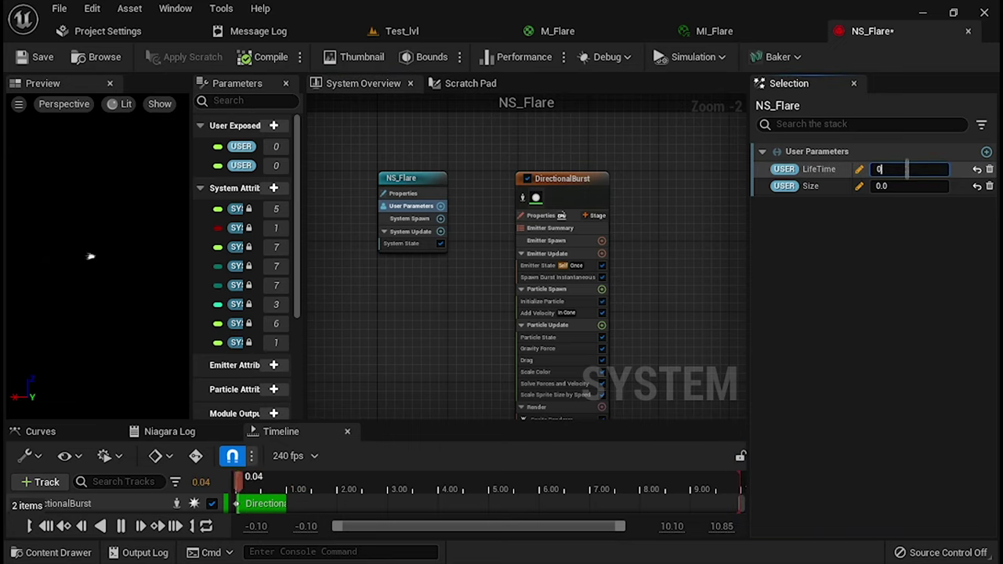
pyautogui.press('Return')
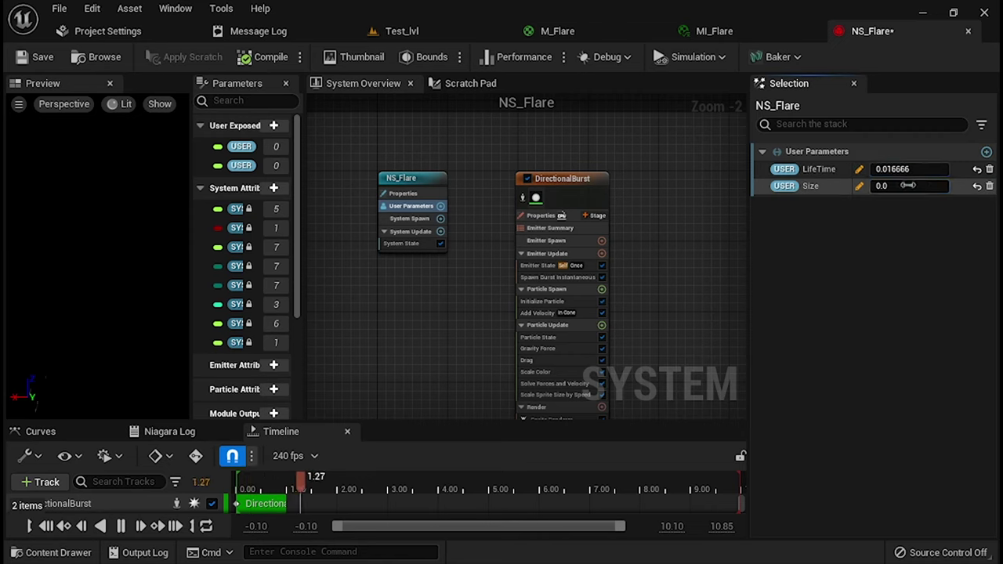
pyautogui.write('50')
pyautogui.click(689, 277)
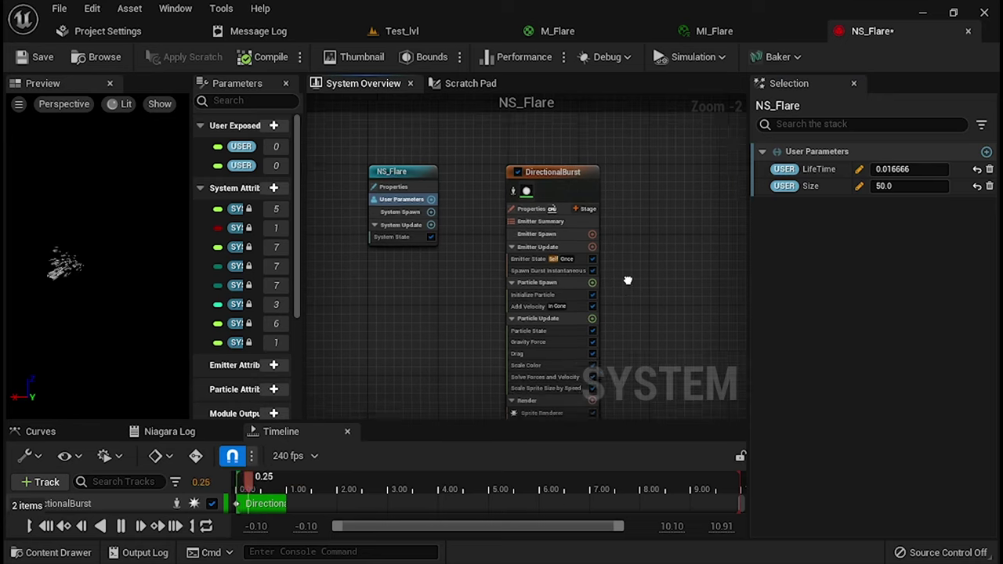
pyautogui.moveTo(627, 279); pyautogui.dragTo(627, 232, button='right')
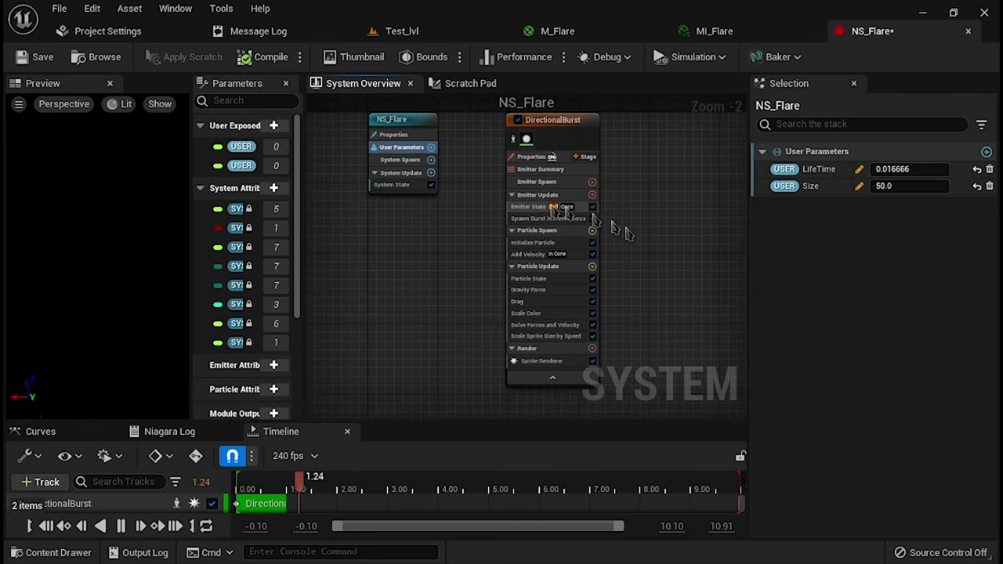
# - Delete the Add Velocity, Gravity Force and Drag modules from DirectionalBurst
pyautogui.scroll(2, 627, 233)
pyautogui.moveTo(674, 264)
pyautogui.mouseDown(button='right')
pyautogui.moveTo(673, 206)
pyautogui.moveTo(679, 242)
pyautogui.mouseUp(button='right')
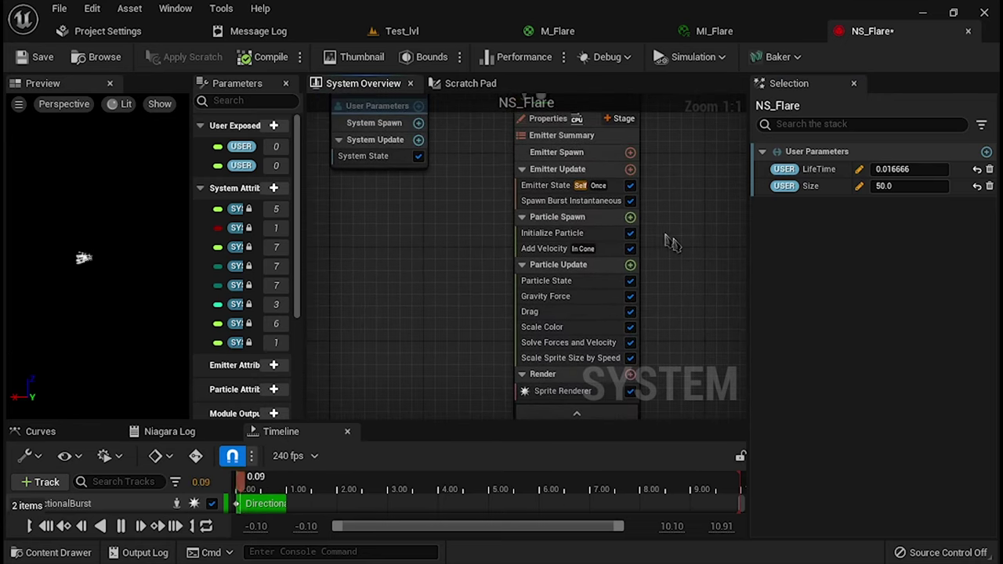
pyautogui.click(548, 185)
pyautogui.click(554, 251)
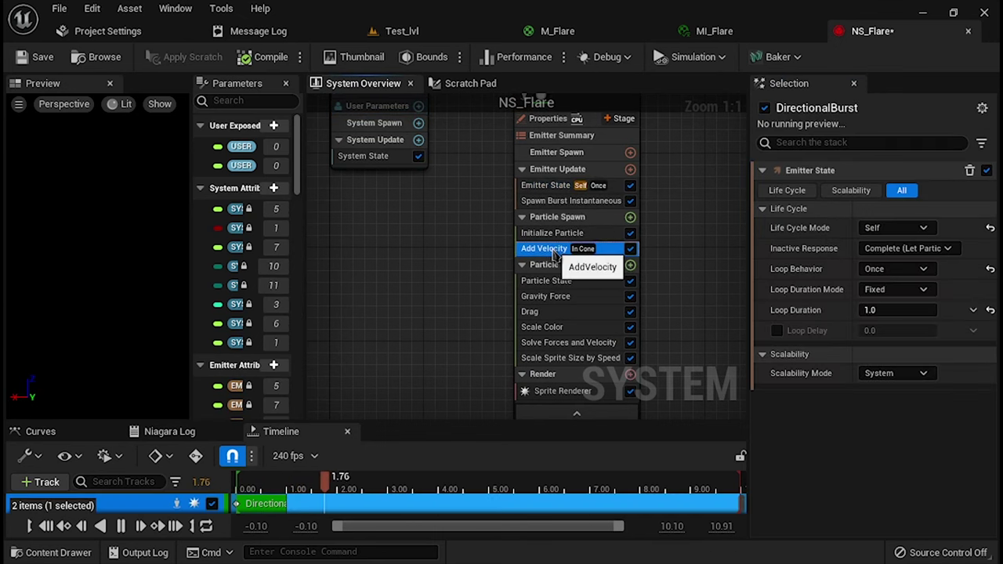
pyautogui.press('Delete')
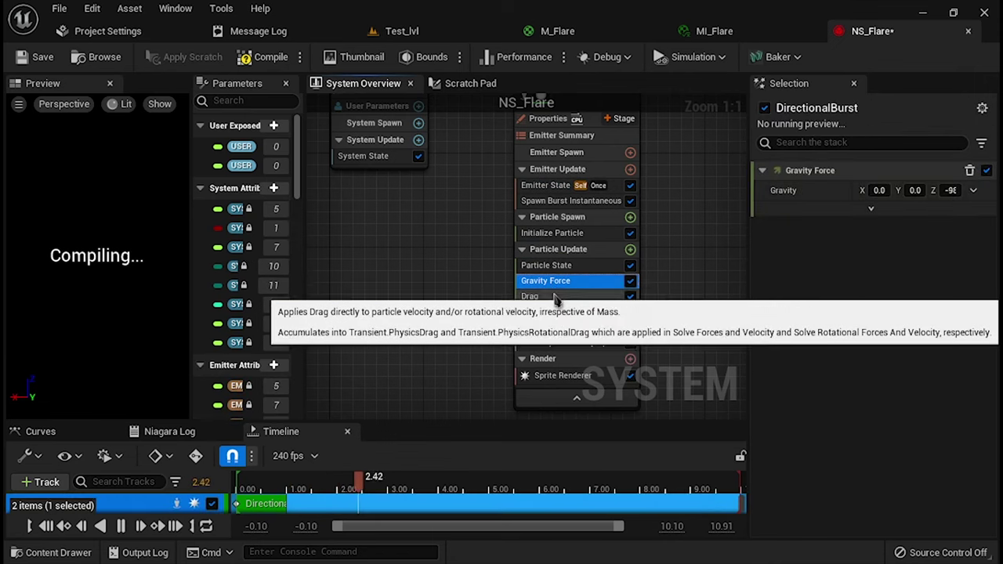
pyautogui.press('Delete')
pyautogui.click(542, 285)
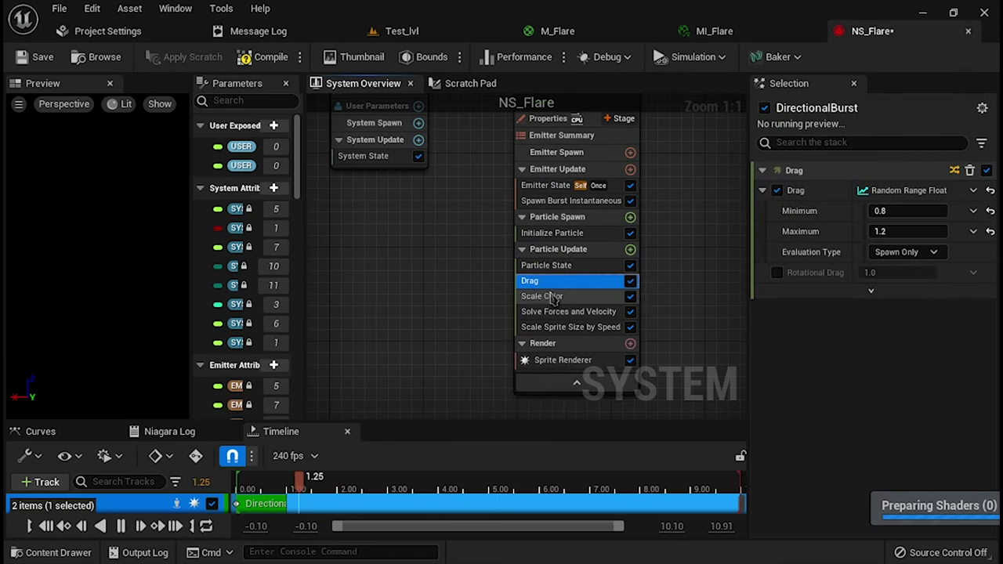
pyautogui.press('Delete')
# - Delete the Solve Forces and Velocity and Scale Sprite Size by Speed modules
pyautogui.click(549, 285)
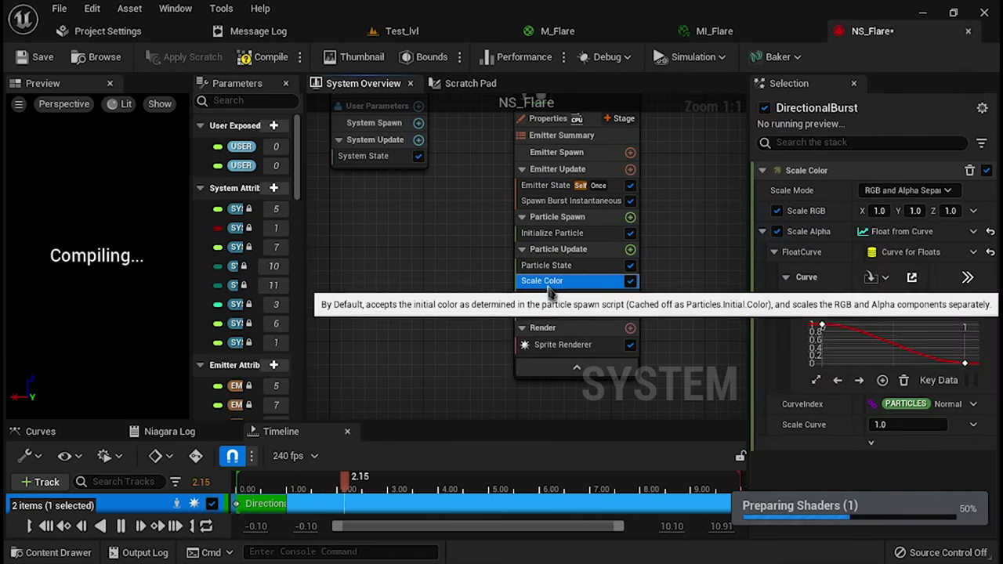
pyautogui.click(554, 298)
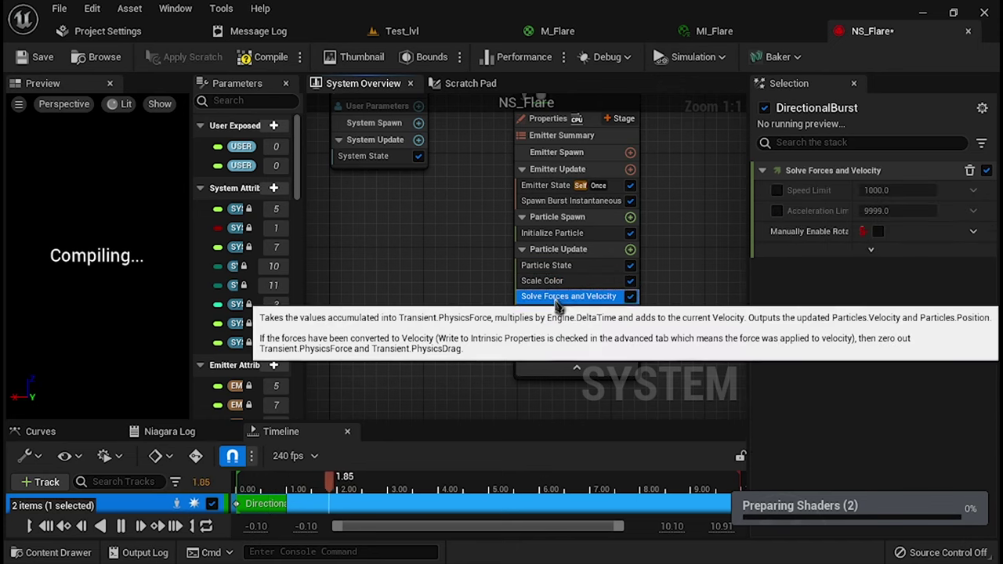
pyautogui.click(552, 287)
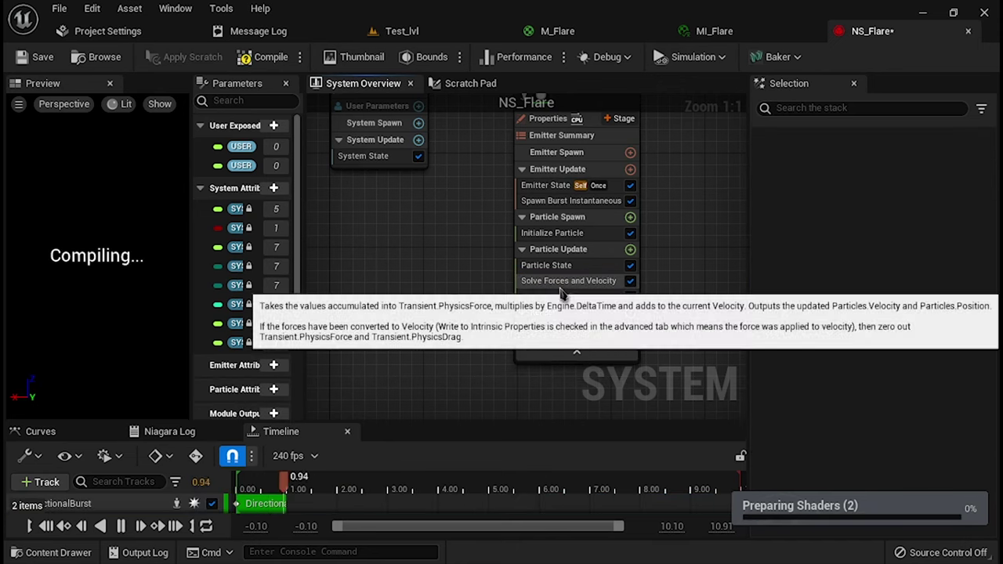
pyautogui.click(576, 295)
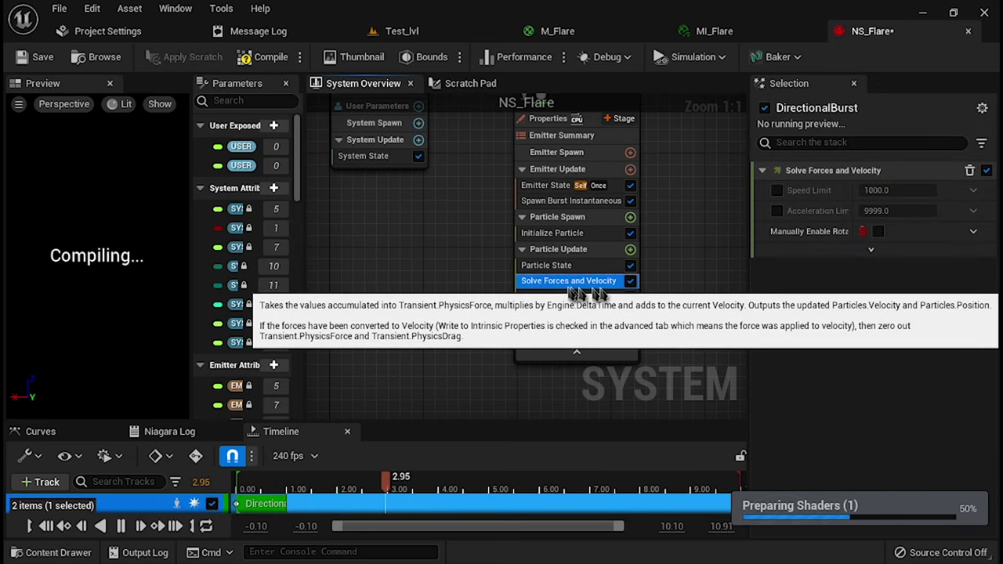
pyautogui.press('Delete')
pyautogui.click(570, 280)
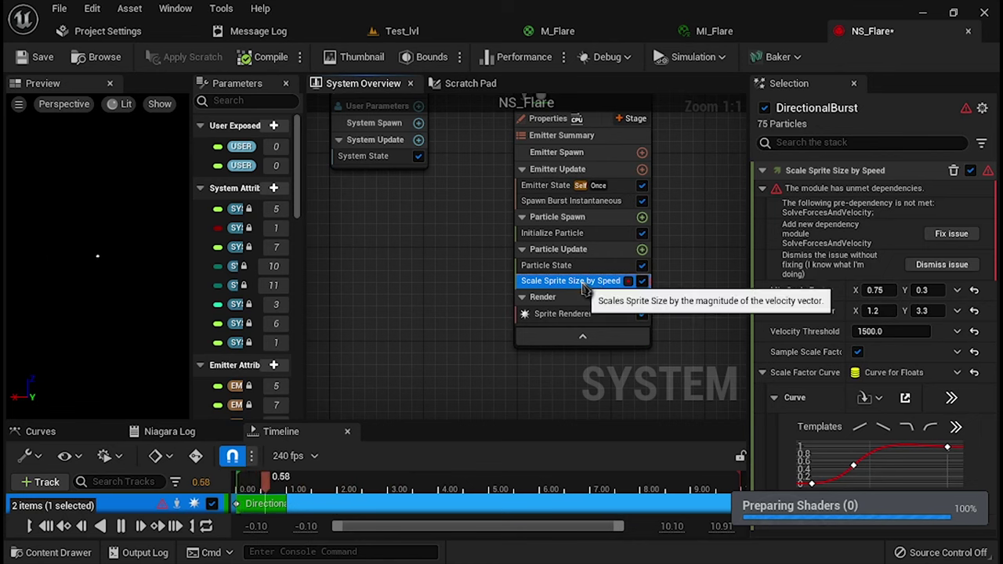
pyautogui.press('Delete')
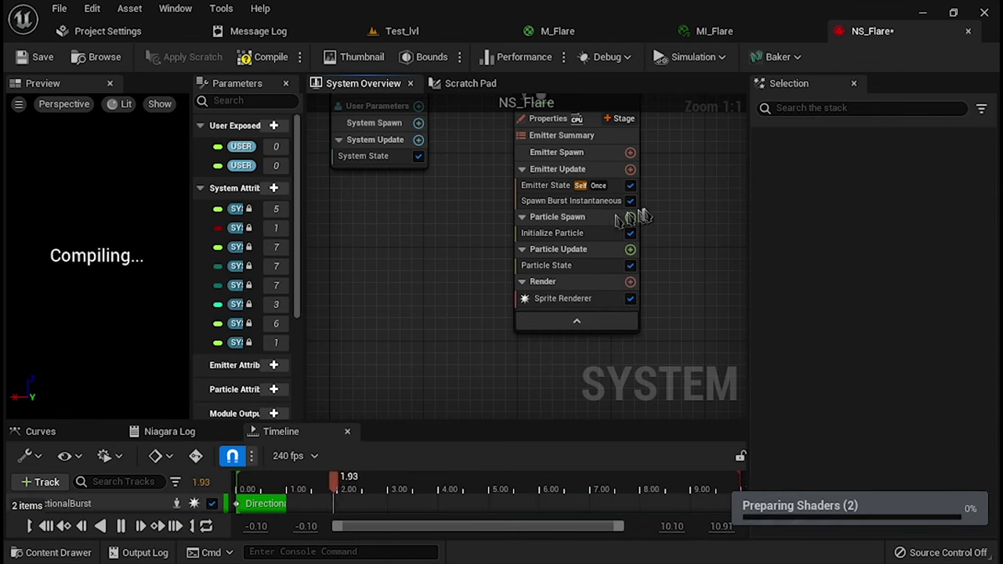
pyautogui.click(537, 271)
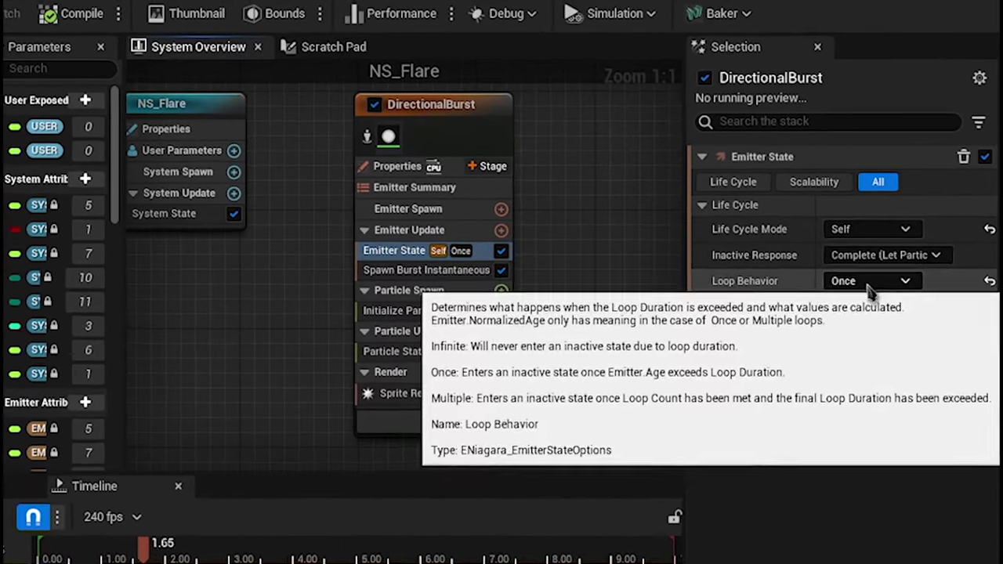
# - Set the emitter to loop infinitely and change the burst Spawn Count from 75 to 1
pyautogui.click(893, 275)
pyautogui.click(851, 317)
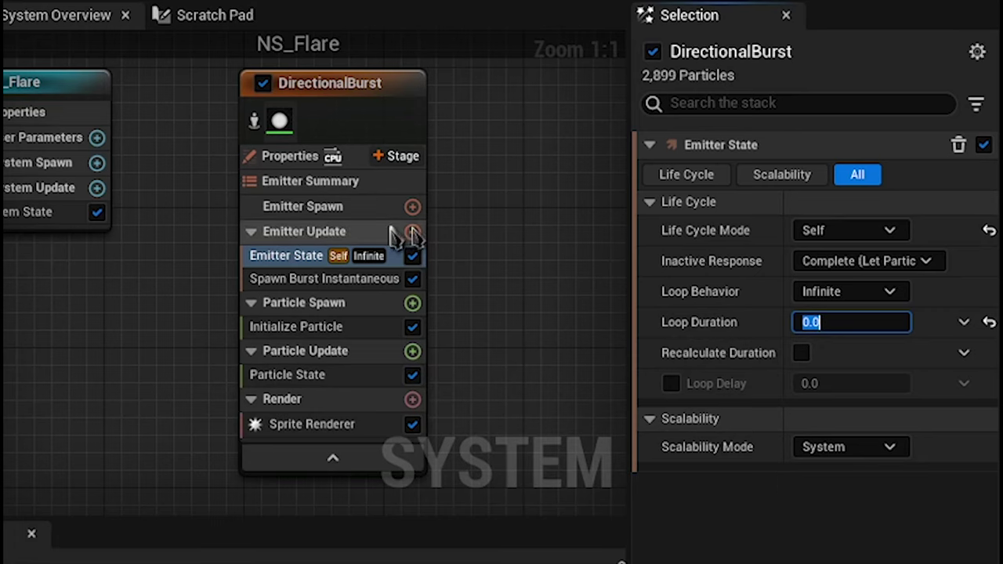
pyautogui.click(291, 282)
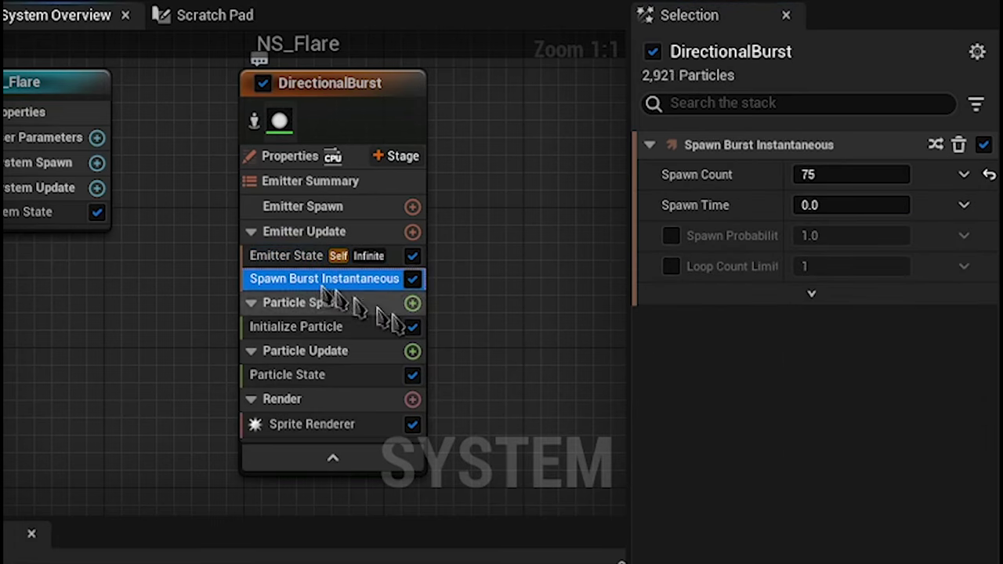
pyautogui.click(871, 175)
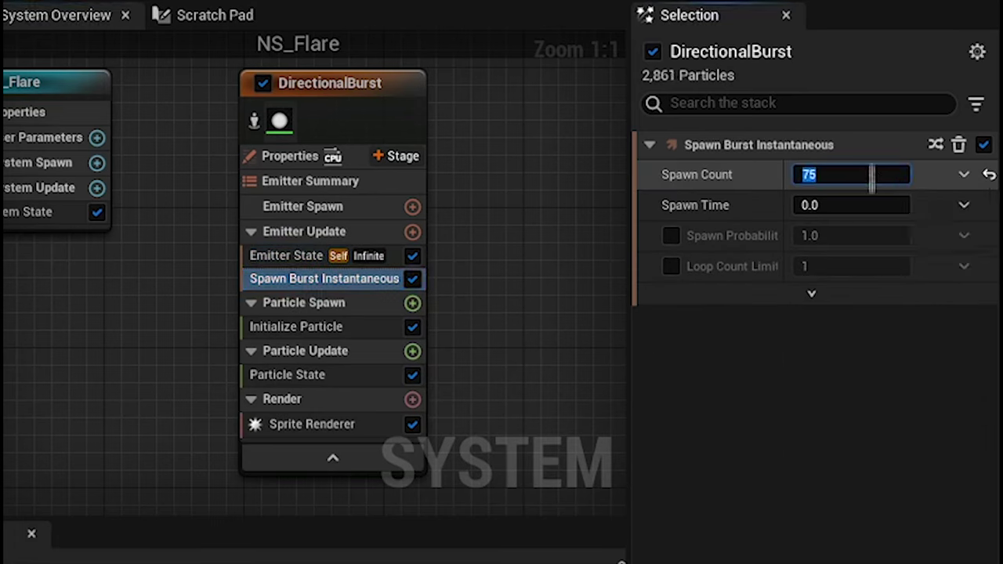
pyautogui.write('1')
pyautogui.press('Return')
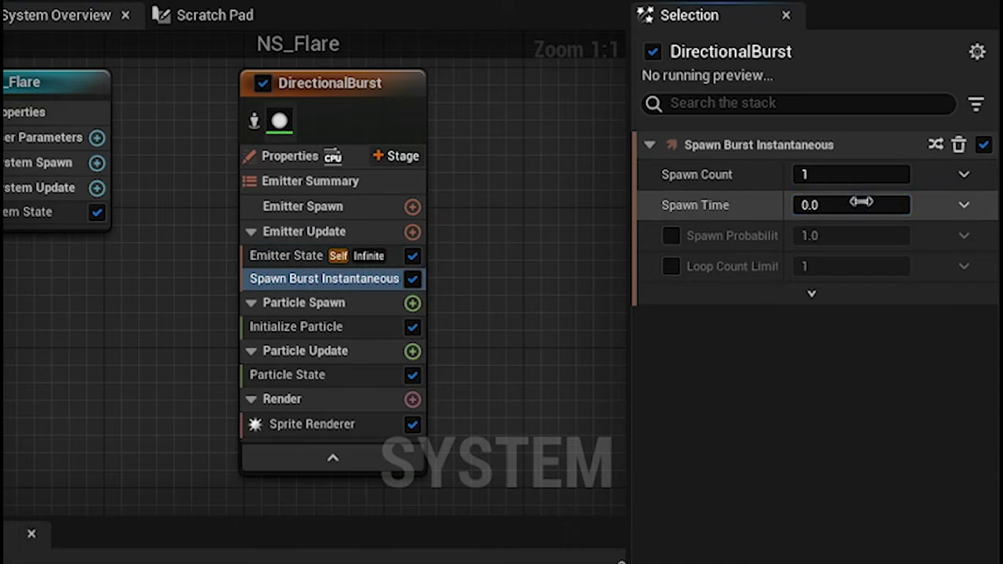
# - In Initialize Particle, set Lifetime Mode to Direct Set and link Lifetime to User LifeTime
pyautogui.click(335, 332)
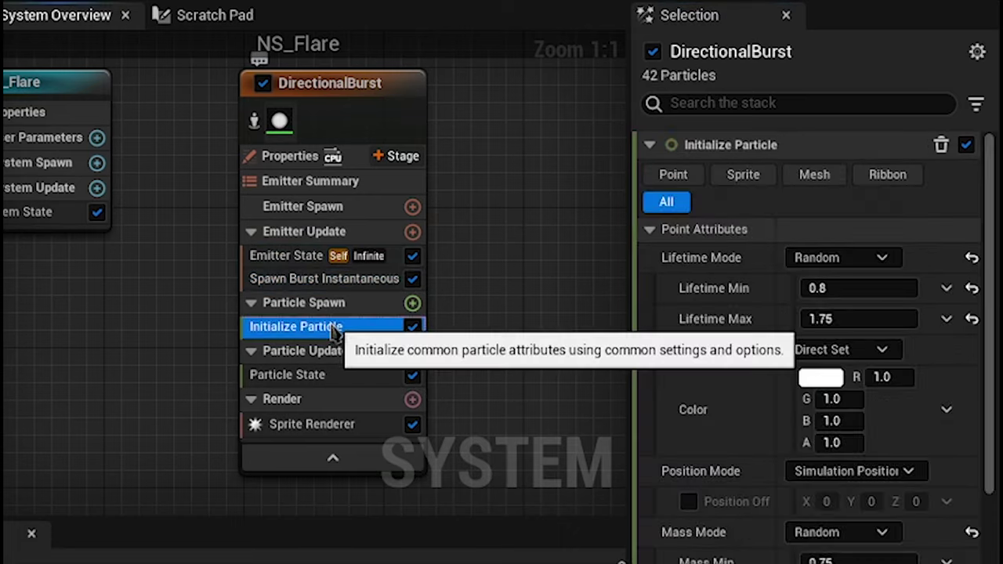
pyautogui.click(861, 261)
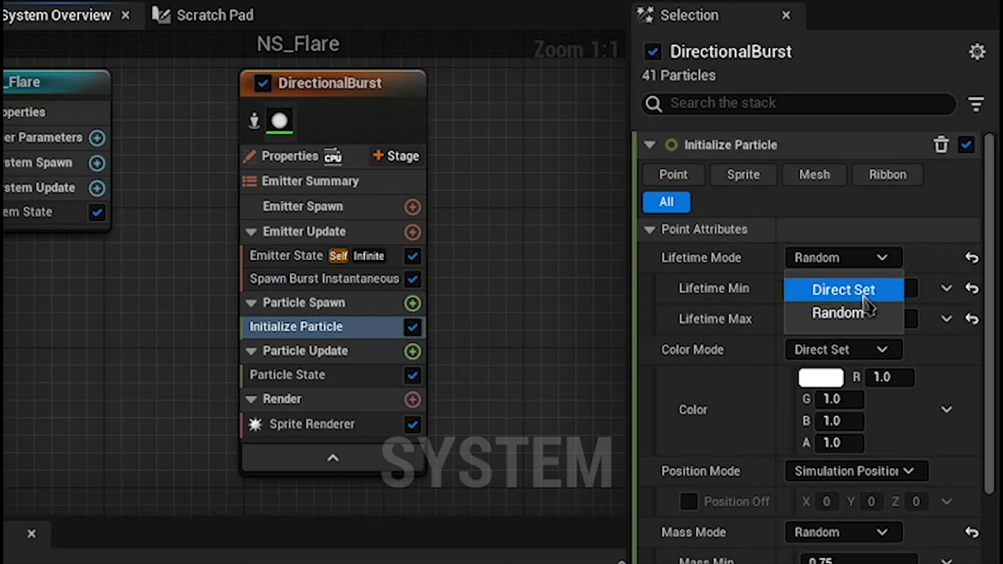
pyautogui.click(865, 297)
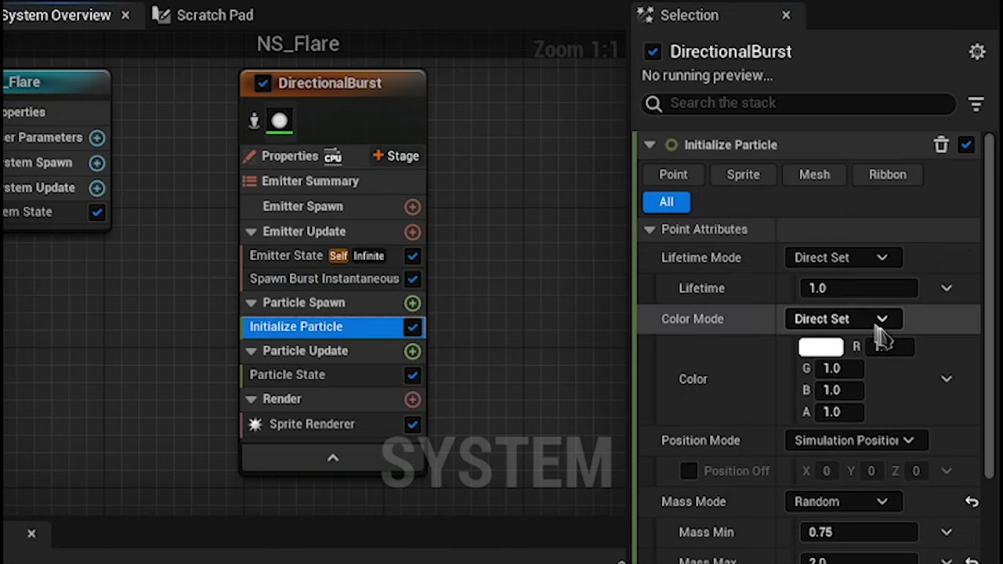
pyautogui.click(946, 288)
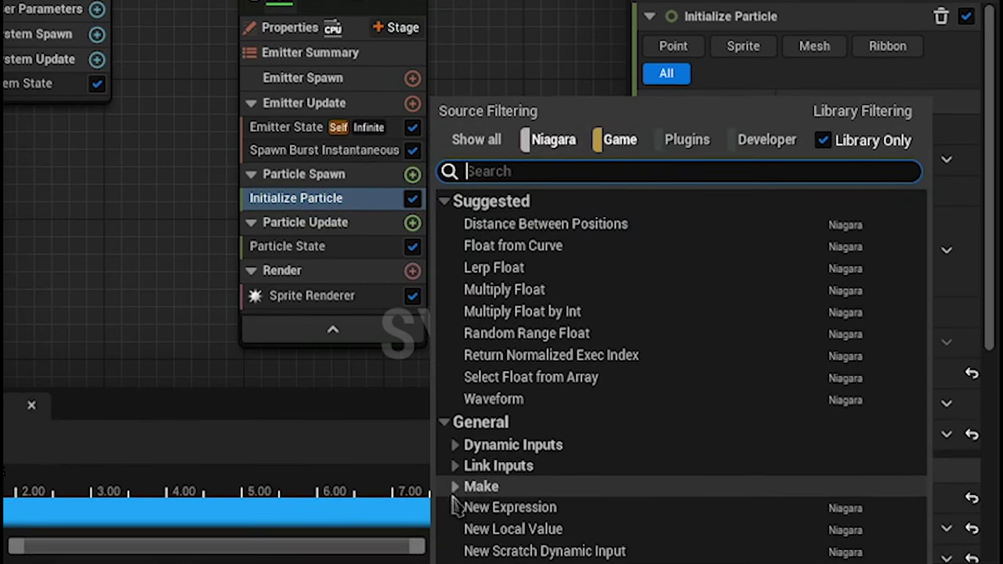
pyautogui.click(456, 444)
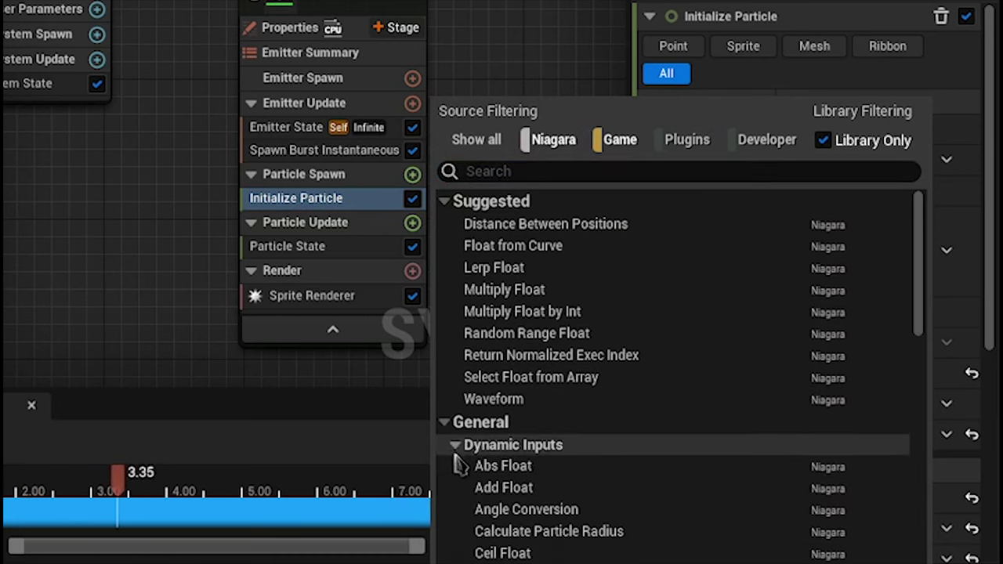
pyautogui.scroll(-1, 473, 494)
pyautogui.scroll(-3, 470, 345)
pyautogui.click(455, 307)
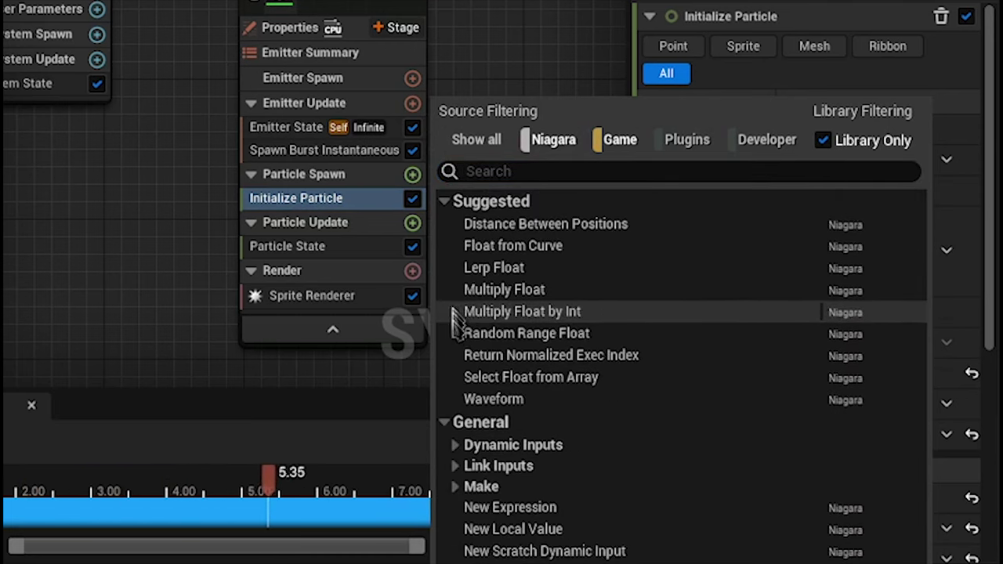
pyautogui.click(455, 465)
pyautogui.scroll(-2, 472, 461)
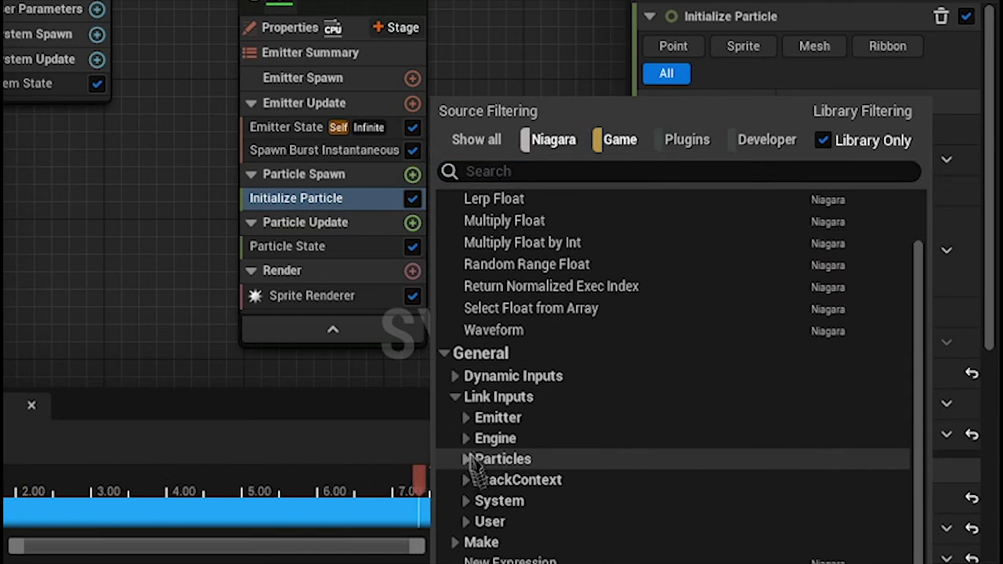
pyautogui.click(467, 521)
pyautogui.scroll(-2, 470, 517)
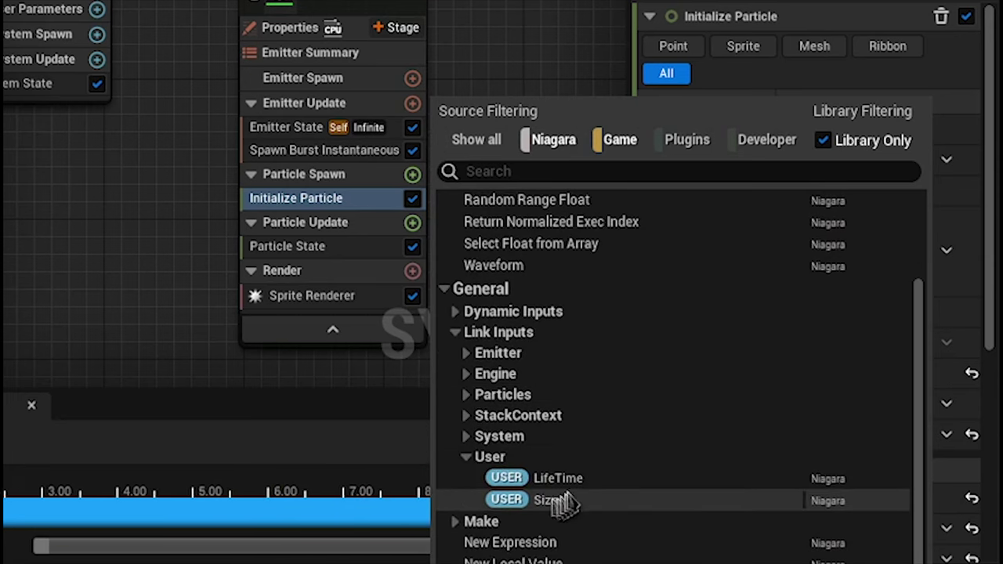
pyautogui.click(571, 485)
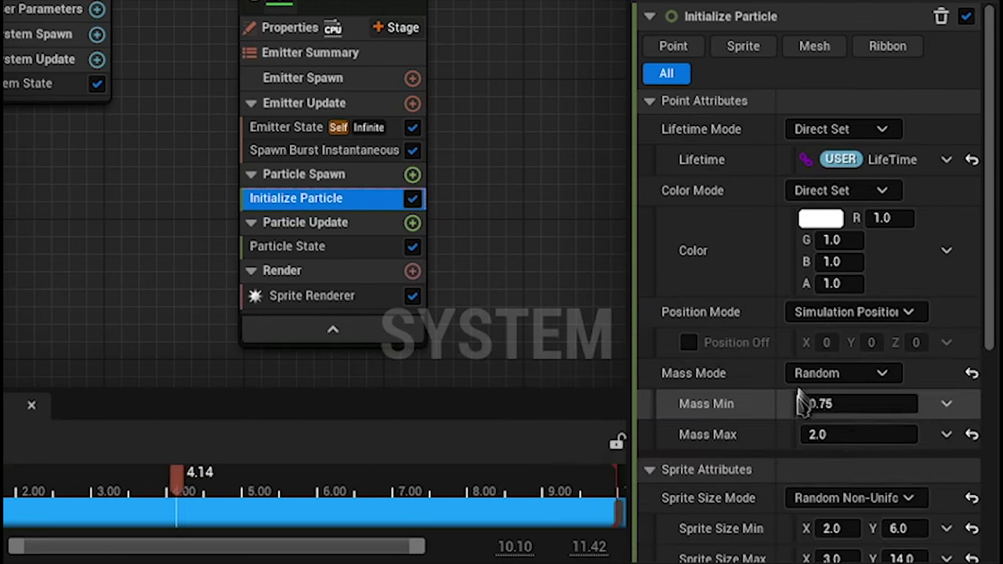
# - Set the Initialize Particle Mass Mode to Unset
pyautogui.scroll(-1, 792, 401)
pyautogui.click(815, 342)
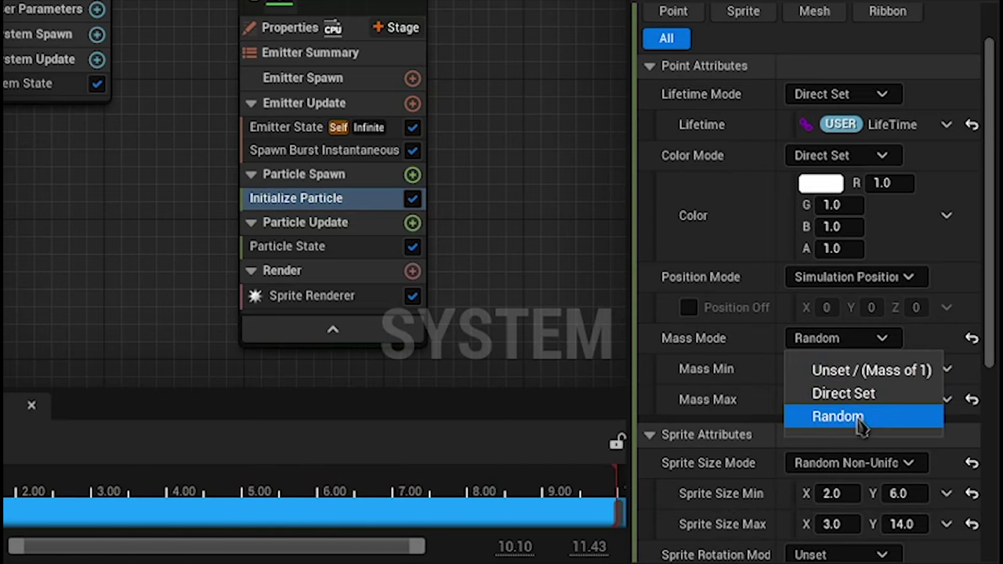
pyautogui.click(819, 370)
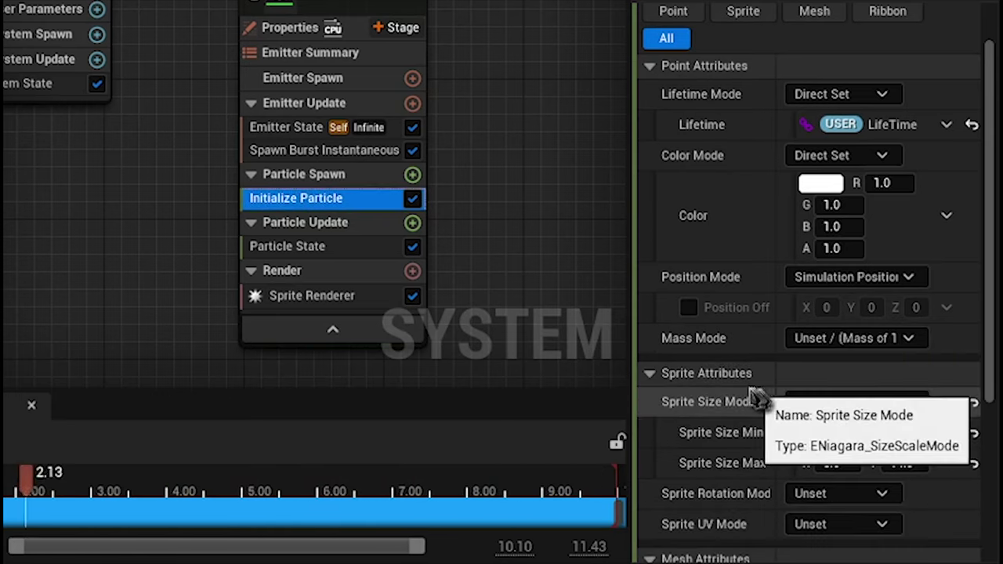
# - Set Sprite Size Mode to Uniform and link the sprite size to User Size
pyautogui.scroll(-2, 752, 397)
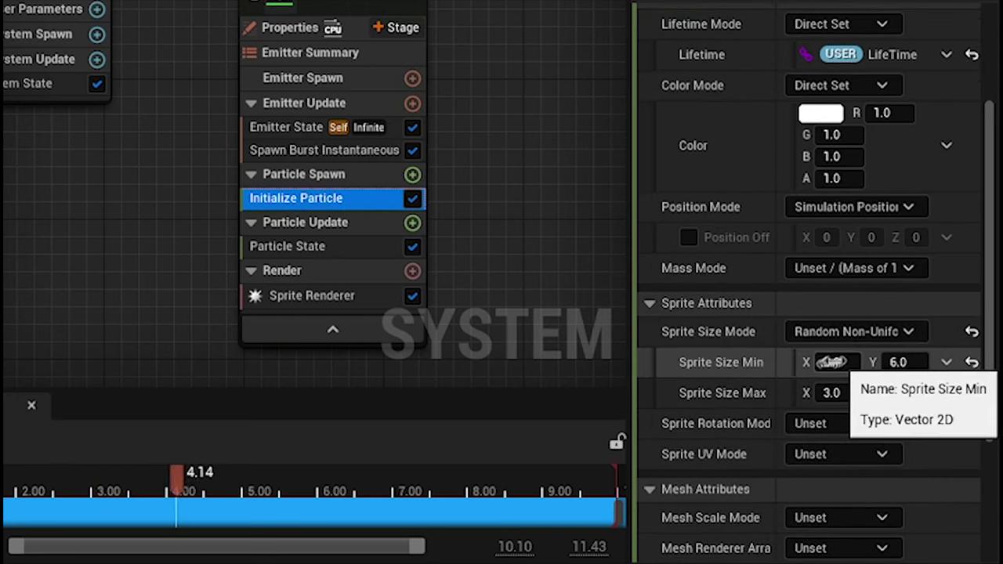
pyautogui.click(876, 333)
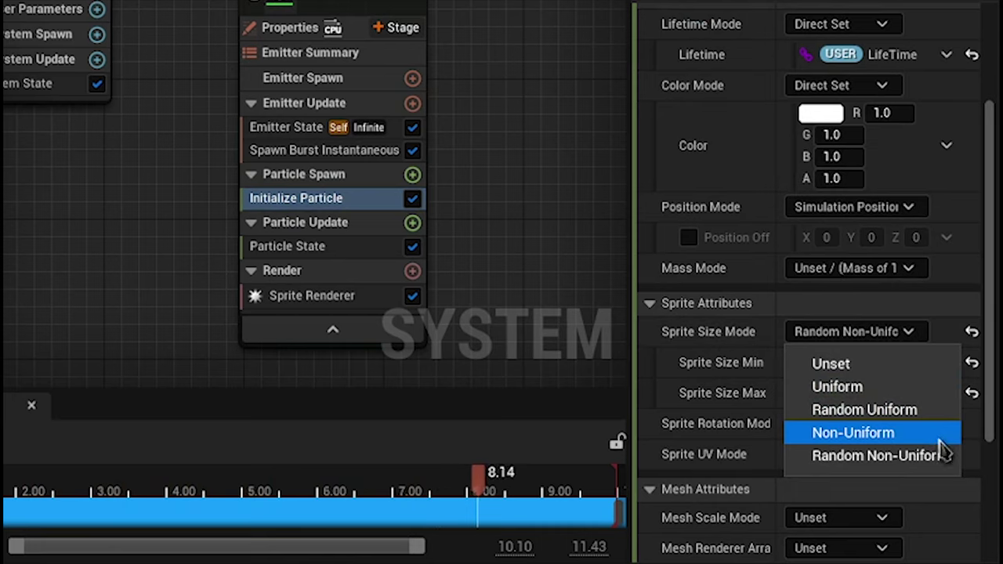
pyautogui.click(899, 389)
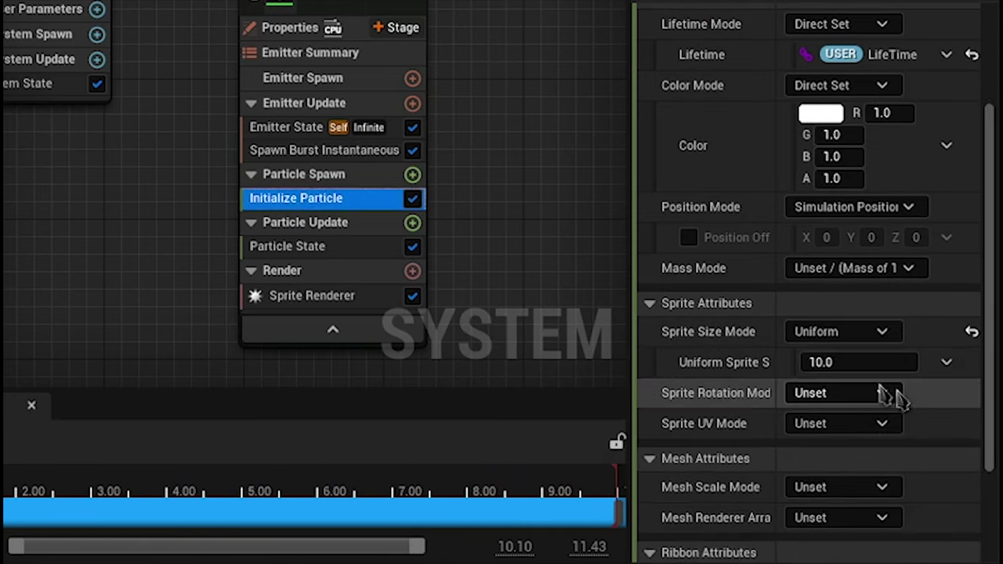
pyautogui.click(945, 366)
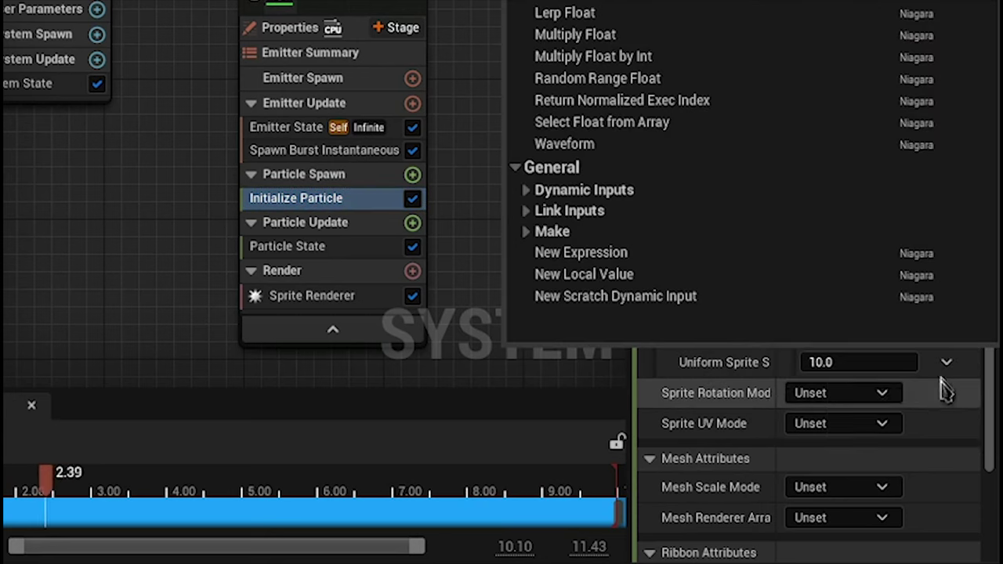
pyautogui.click(525, 189)
pyautogui.click(526, 190)
pyautogui.click(525, 211)
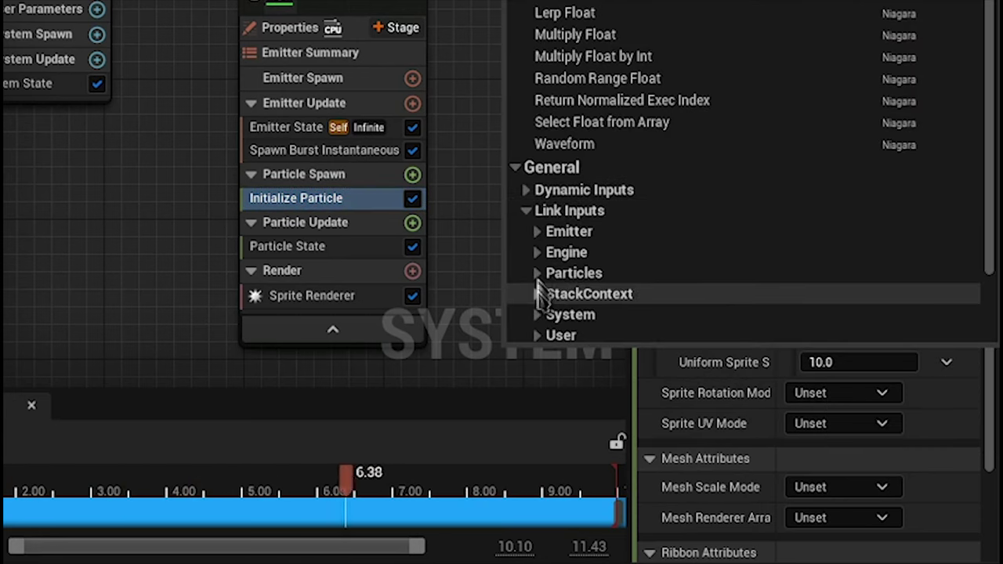
pyautogui.scroll(-1, 536, 282)
pyautogui.click(536, 297)
pyautogui.scroll(-2, 539, 313)
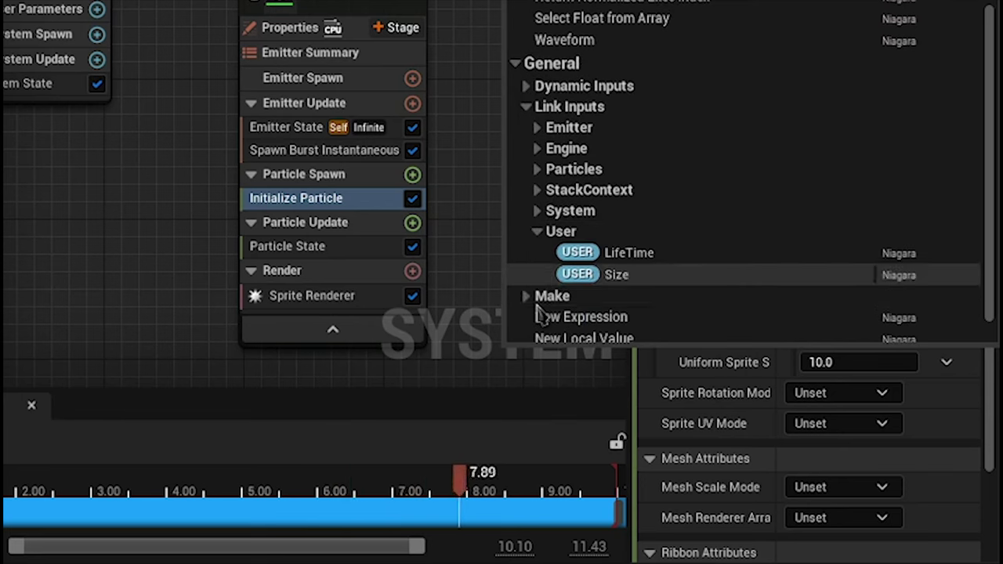
pyautogui.click(616, 273)
pyautogui.scroll(-1, 729, 432)
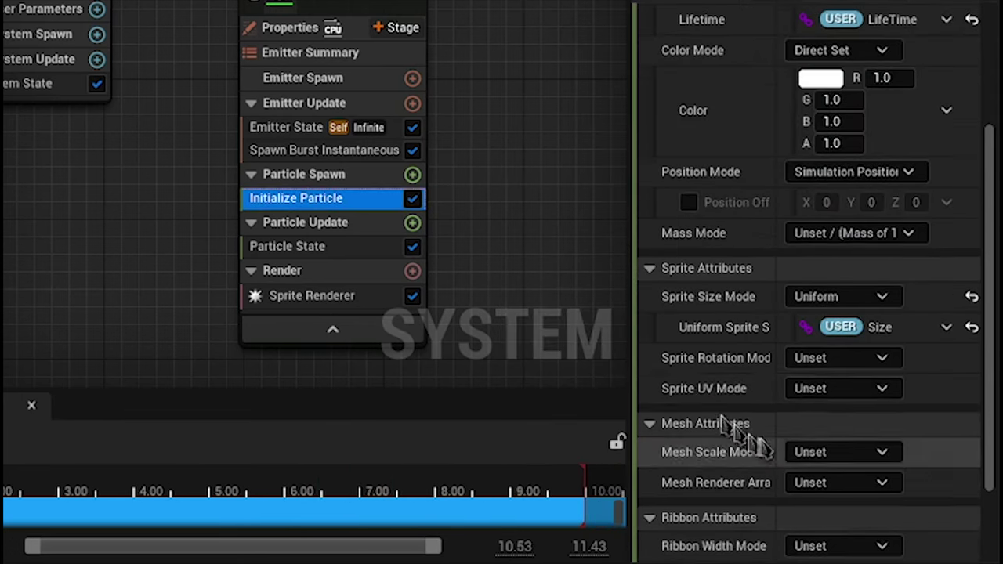
pyautogui.scroll(-3, 756, 450)
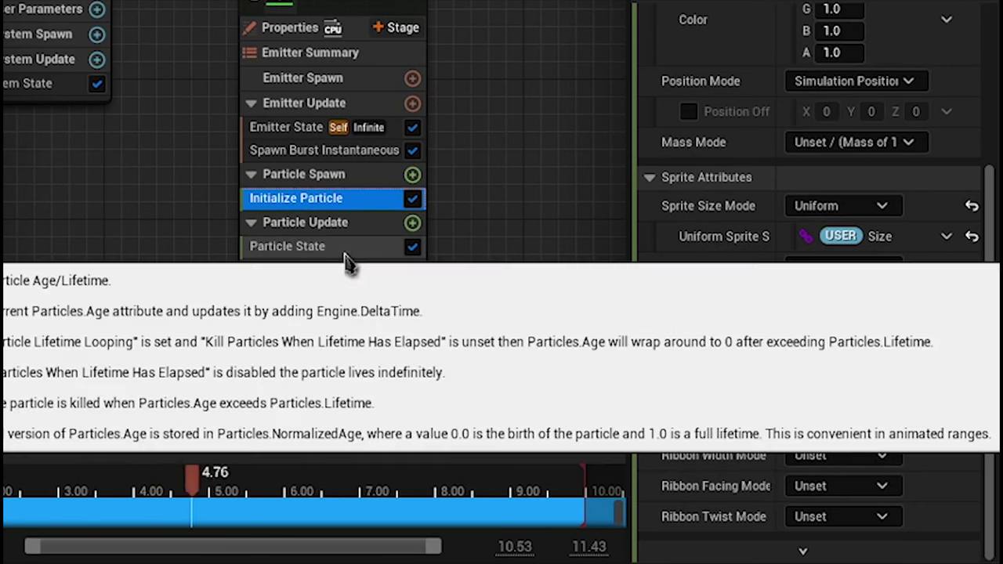
# - Assign MI_Flare as the Sprite Renderer's material, found by searching '_F'
pyautogui.click(346, 250)
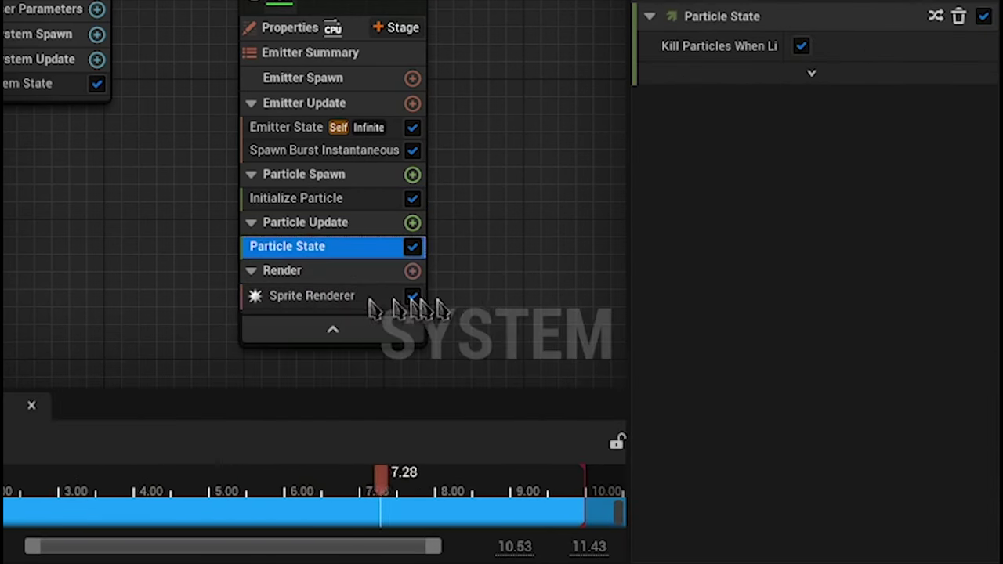
pyautogui.click(350, 299)
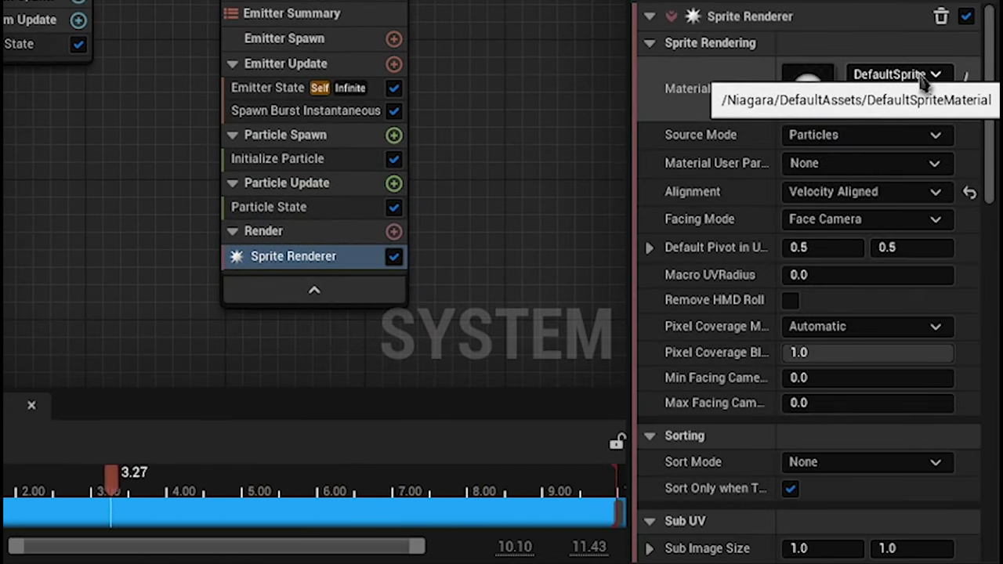
pyautogui.click(925, 82)
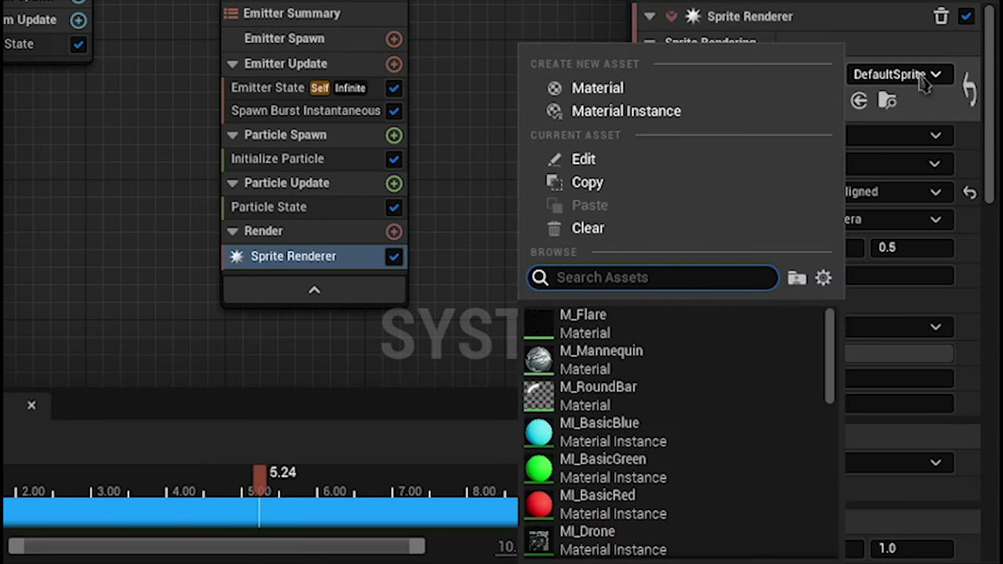
pyautogui.write('MI_Fla')
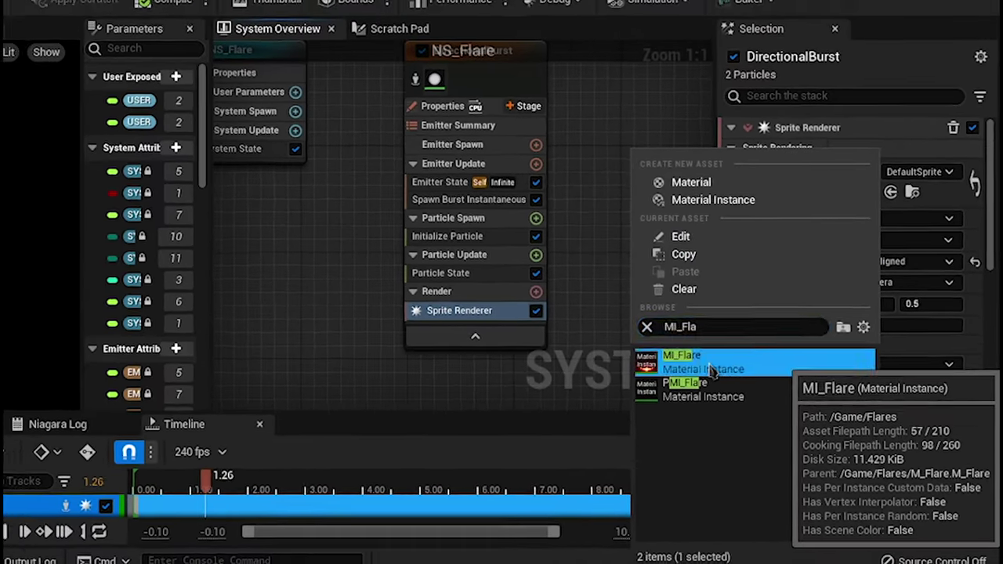
pyautogui.click(659, 350)
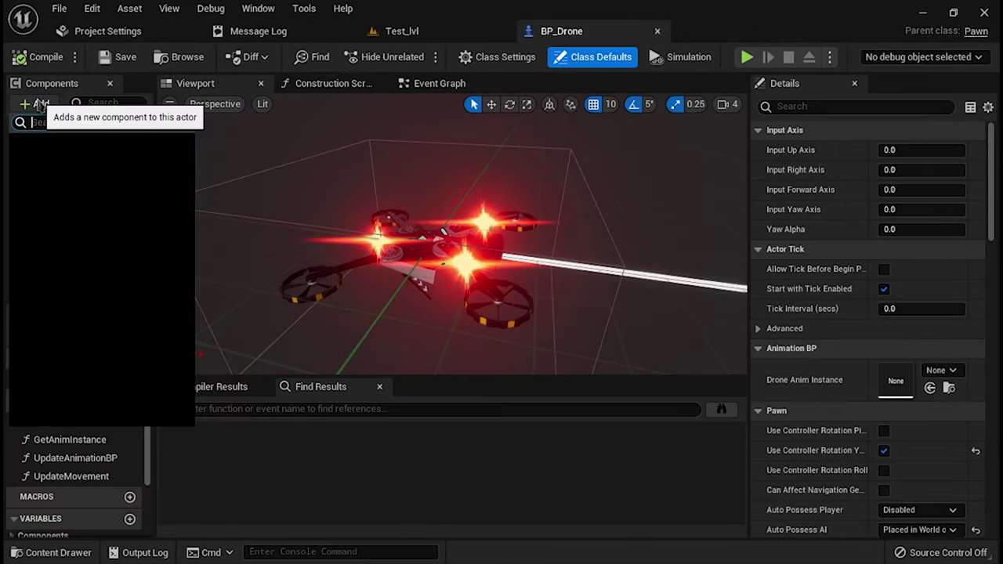
# - Search components for 'niaga' and select LightFR to view its Niagara flare settings
pyautogui.write('niaga')
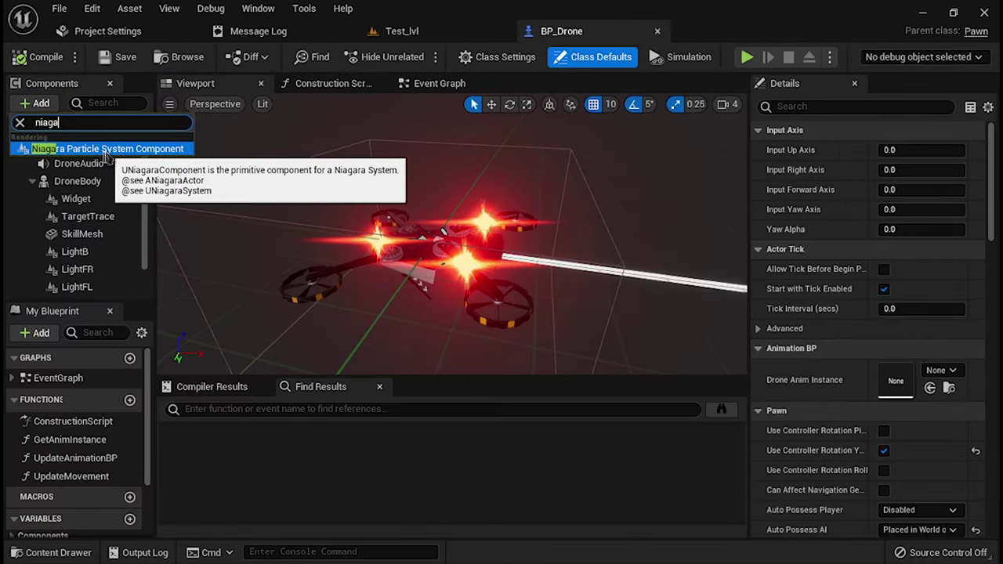
pyautogui.click(77, 268)
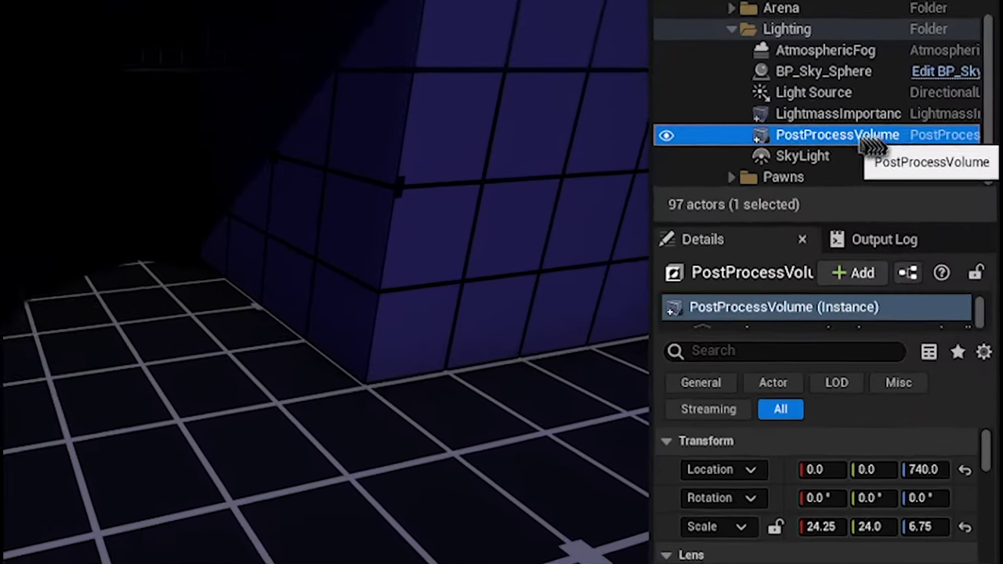
# - Filter the PostProcessVolume details by 'flare' to check Lens Flares Intensity 0.1, then clear the filter
pyautogui.write('flare')
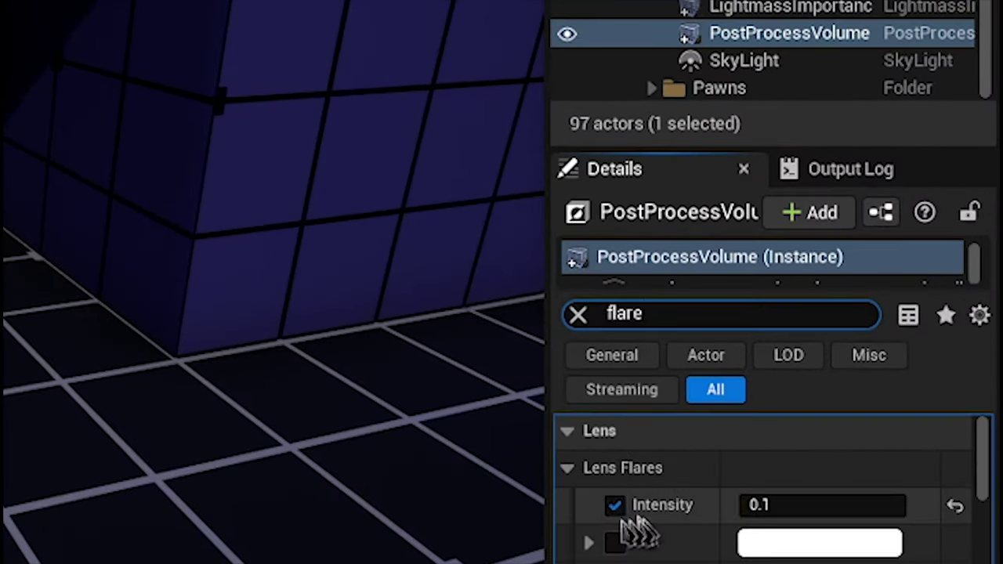
pyautogui.scroll(-1, 654, 528)
pyautogui.scroll(-1, 674, 532)
pyautogui.scroll(2, 688, 537)
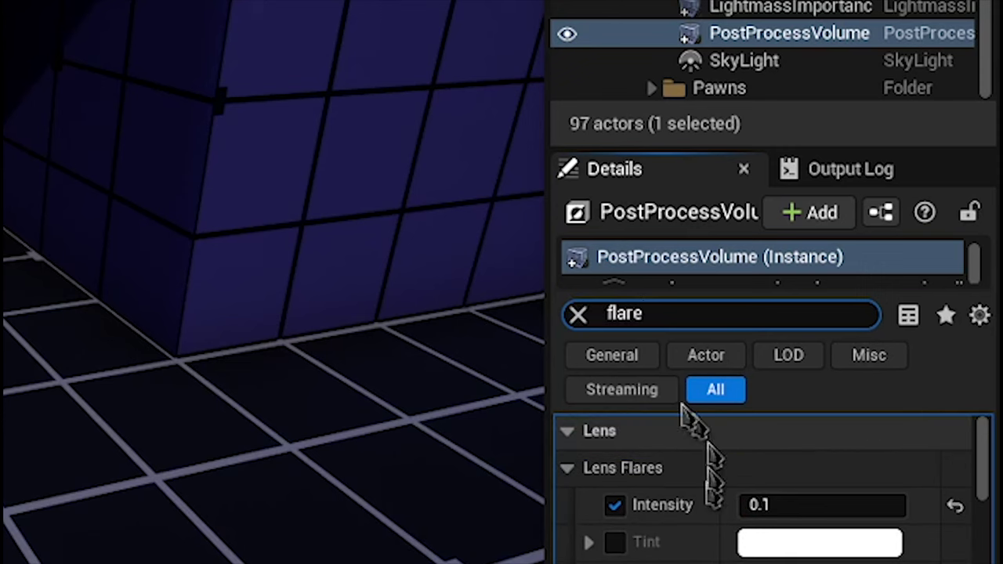
pyautogui.click(581, 318)
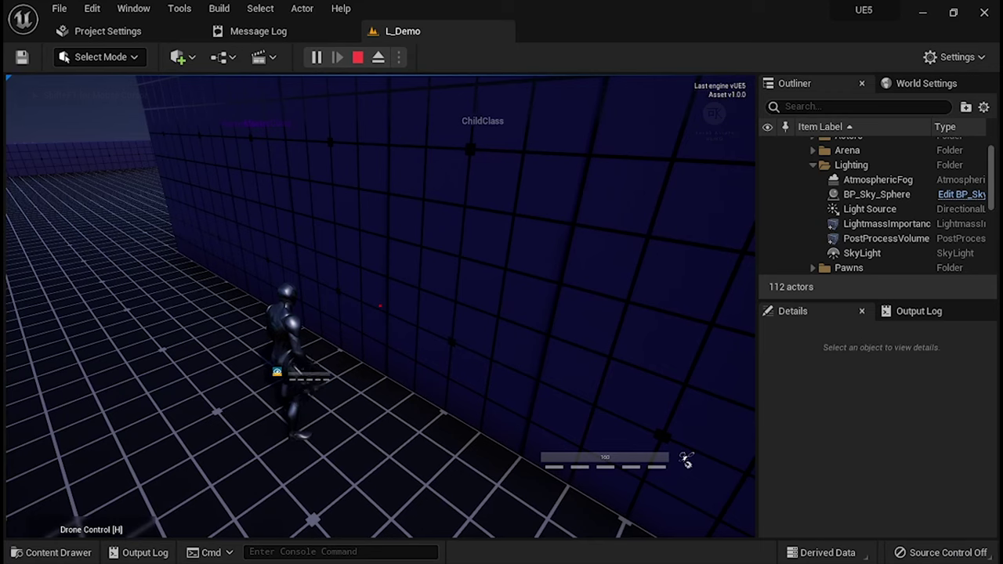